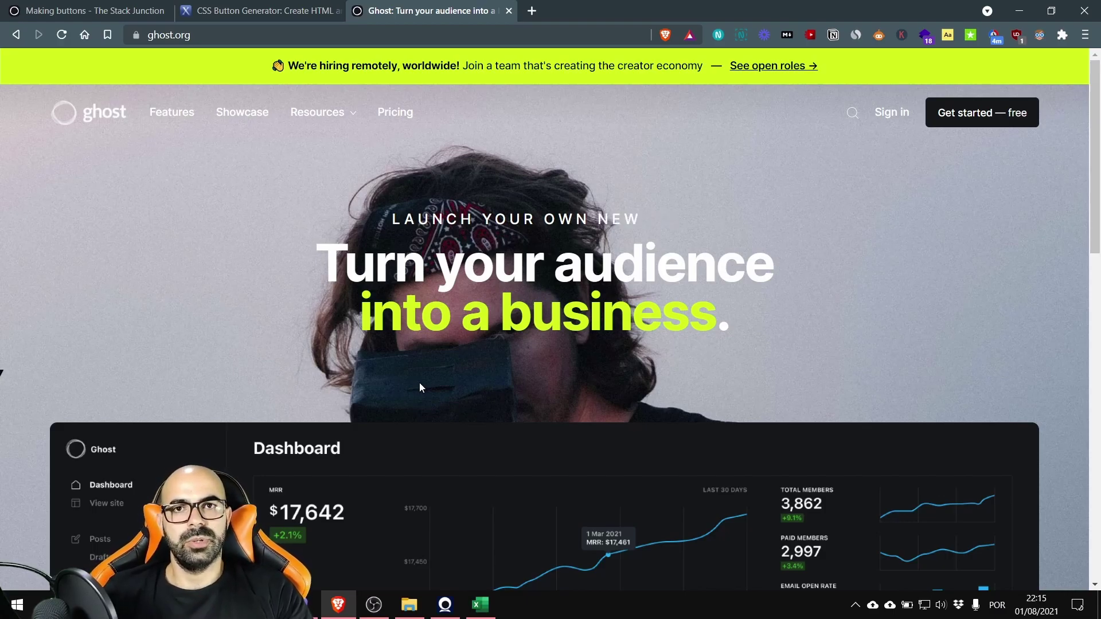
# - Browse the CSS Button Generator gallery, try the flat green and purple presets, and settle on the green pill button
pyautogui.click(219, 8)
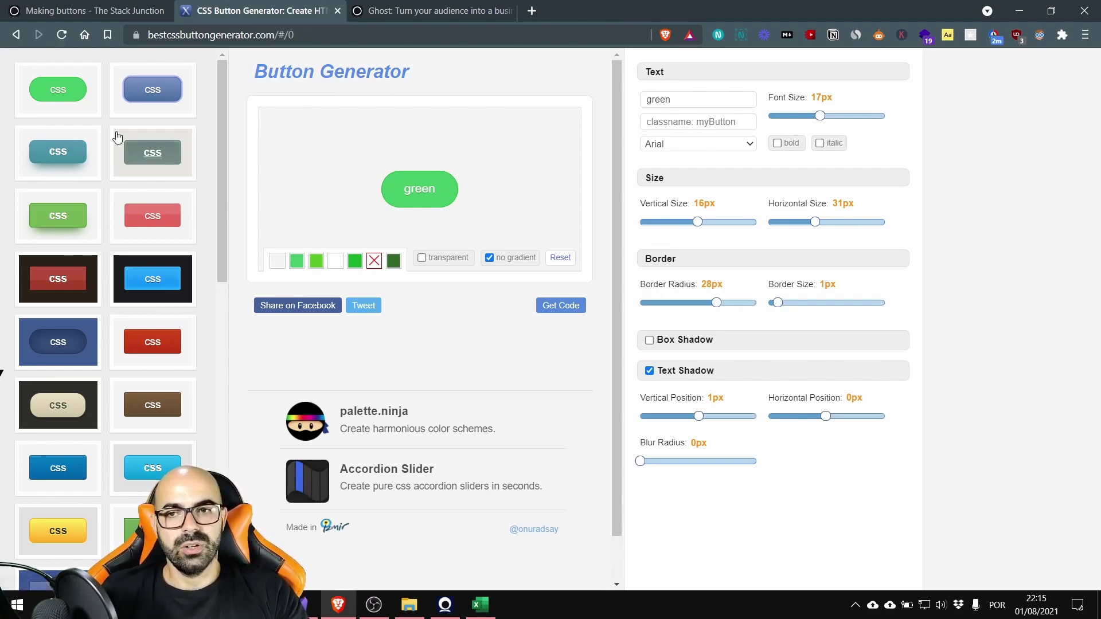
pyautogui.scroll(-10, 161, 344)
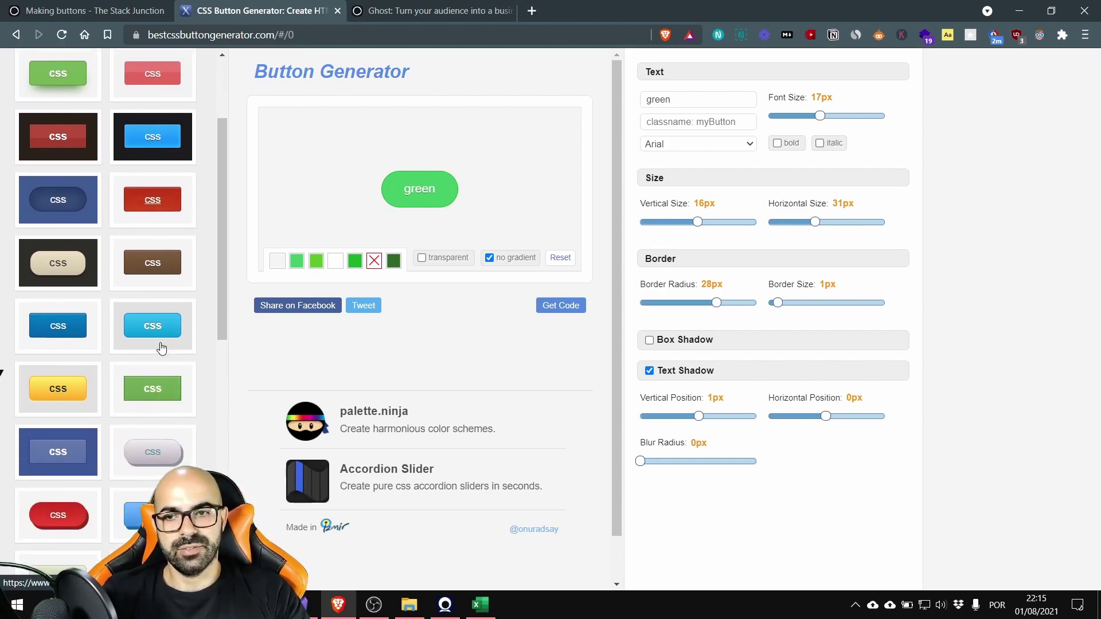
pyautogui.click(161, 337)
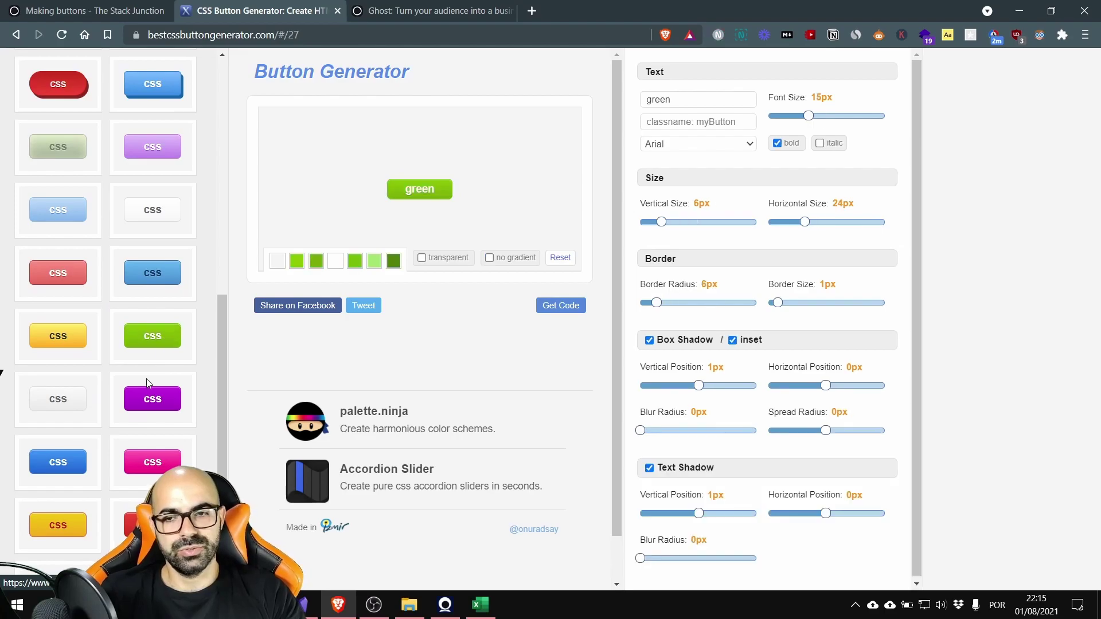
pyautogui.click(147, 401)
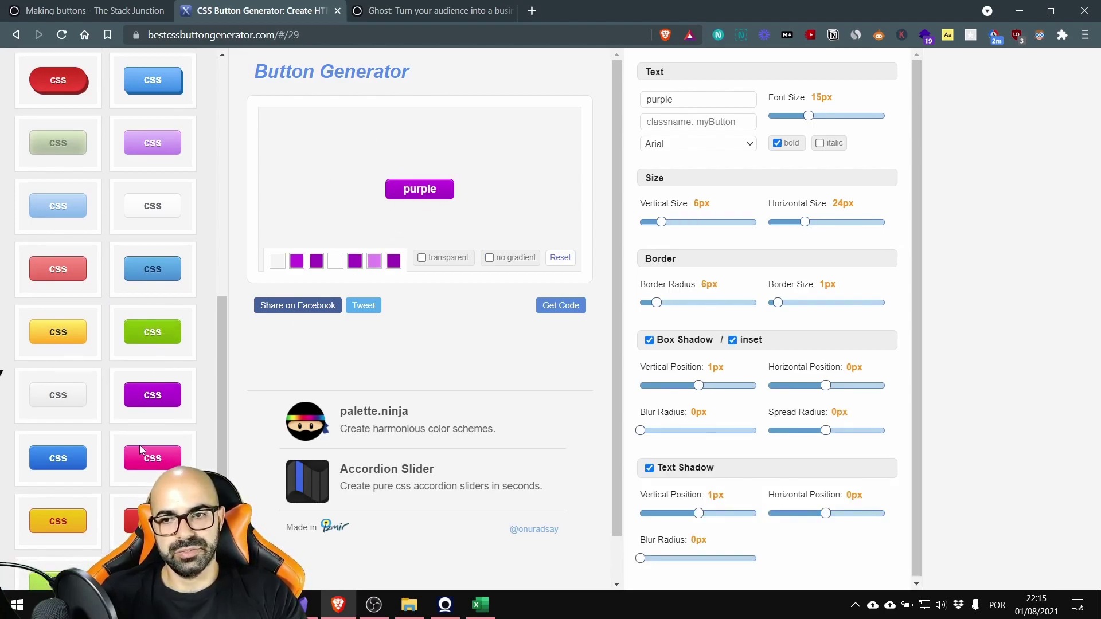
pyautogui.scroll(-3, 115, 453)
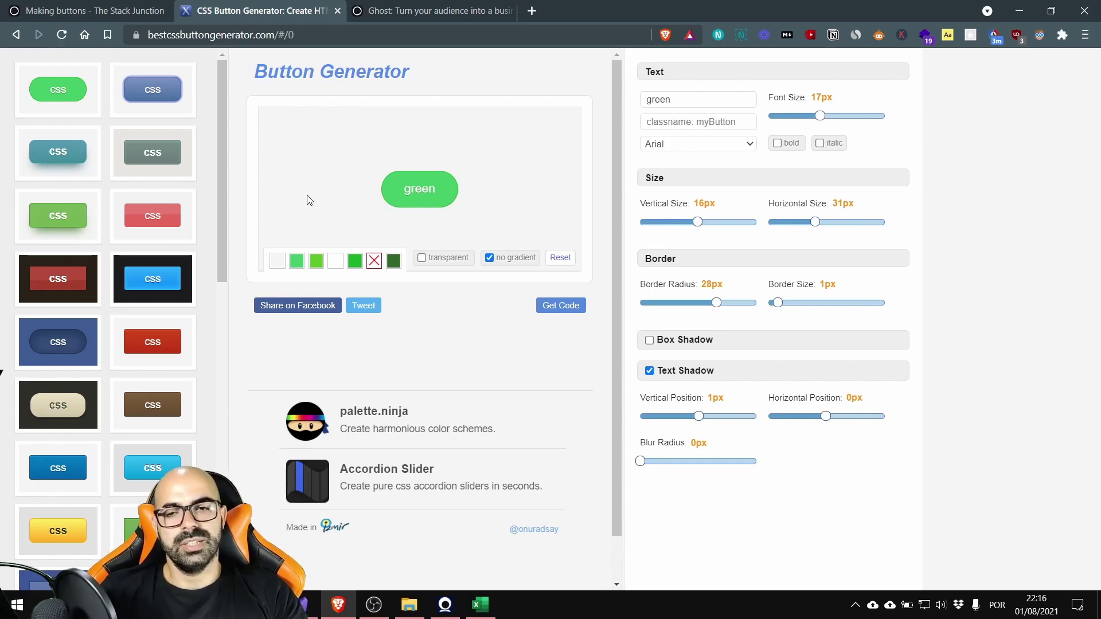
# - Set the button background colour to blue #1951e8
pyautogui.click(297, 262)
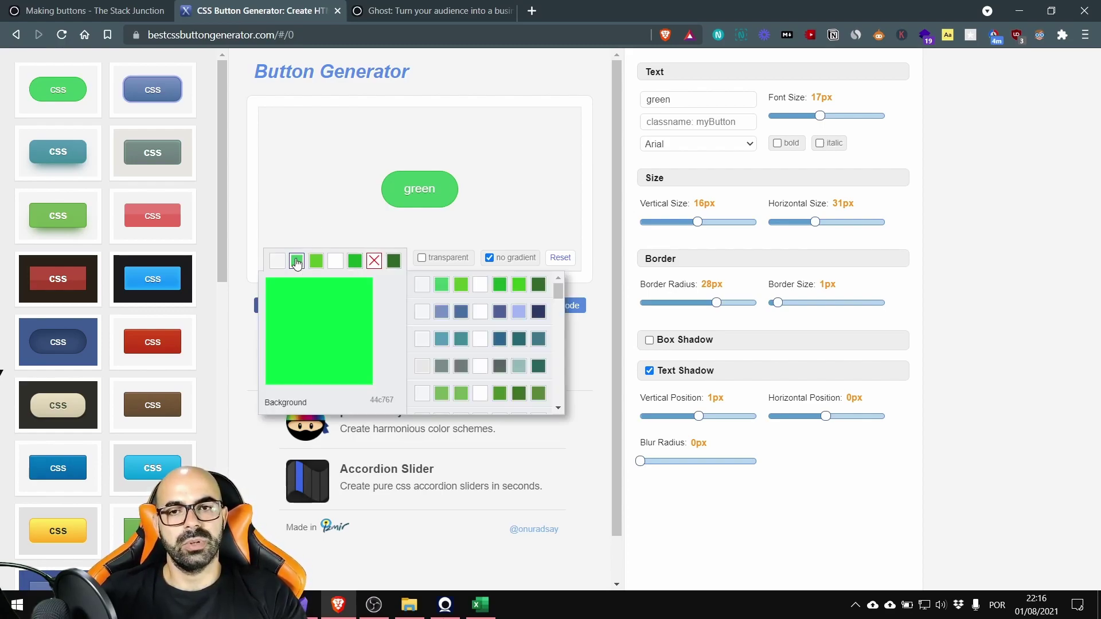
pyautogui.click(361, 289)
pyautogui.moveTo(361, 290)
pyautogui.mouseDown()
pyautogui.moveTo(339, 332)
pyautogui.moveTo(310, 307)
pyautogui.moveTo(343, 341)
pyautogui.moveTo(392, 324)
pyautogui.moveTo(347, 315)
pyautogui.moveTo(360, 287)
pyautogui.mouseUp()
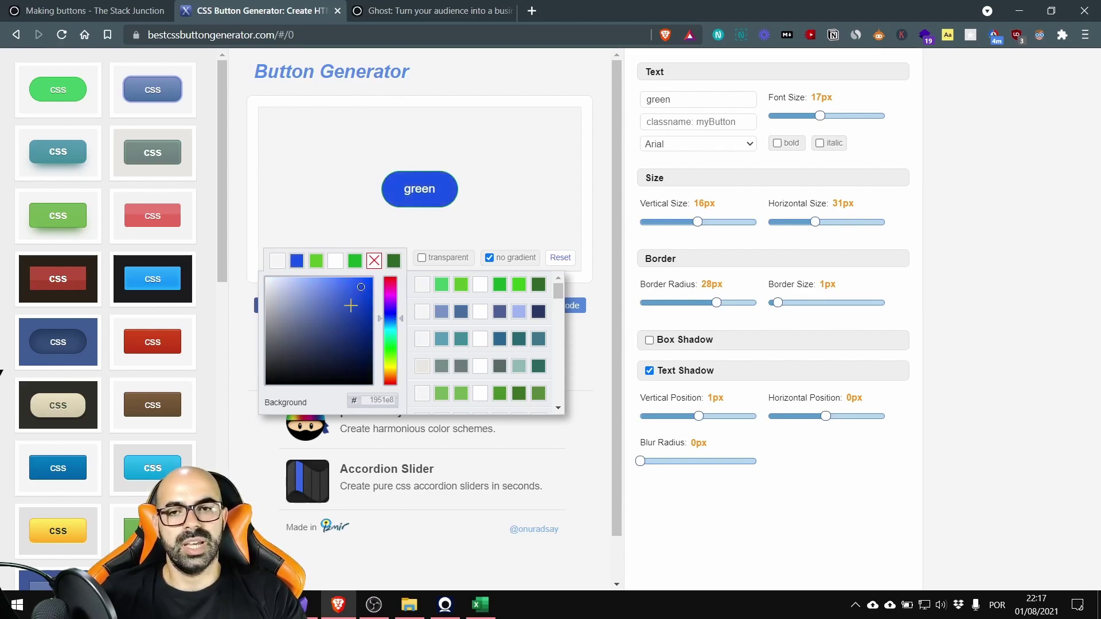
pyautogui.click(321, 207)
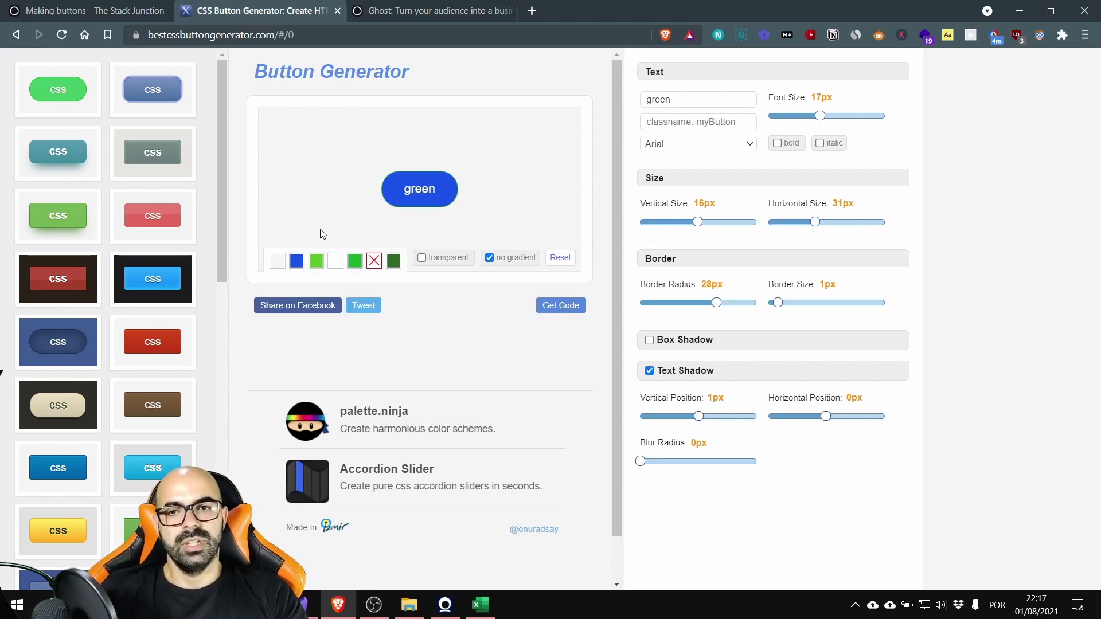
# - Make the preview box background white
pyautogui.click(277, 262)
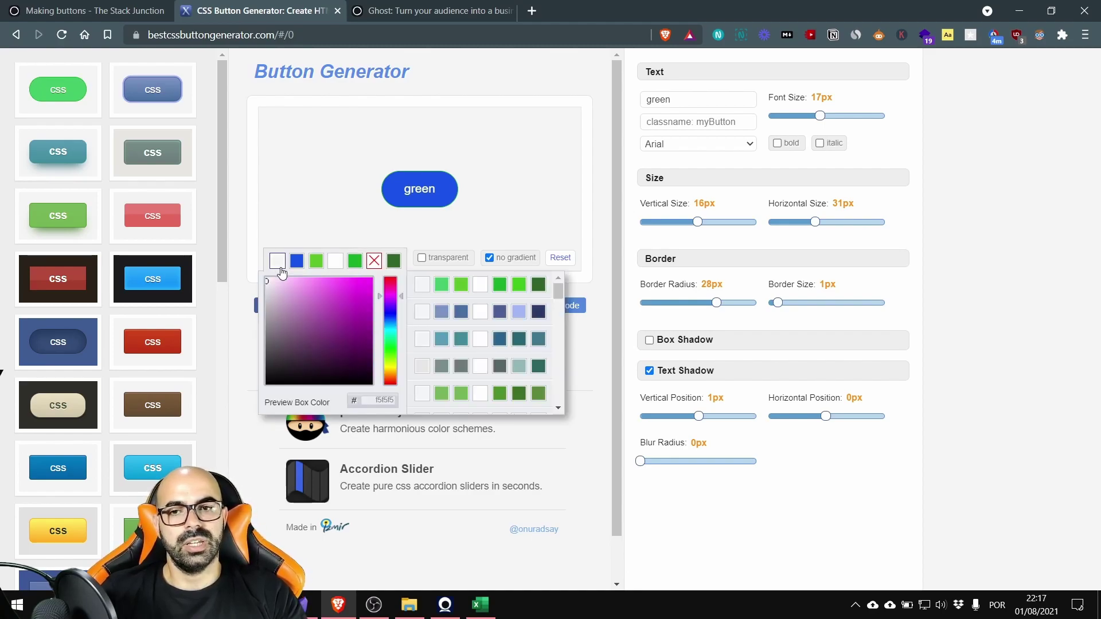
pyautogui.moveTo(343, 314)
pyautogui.mouseDown()
pyautogui.moveTo(336, 321)
pyautogui.moveTo(321, 298)
pyautogui.moveTo(271, 281)
pyautogui.mouseUp()
pyautogui.click(281, 227)
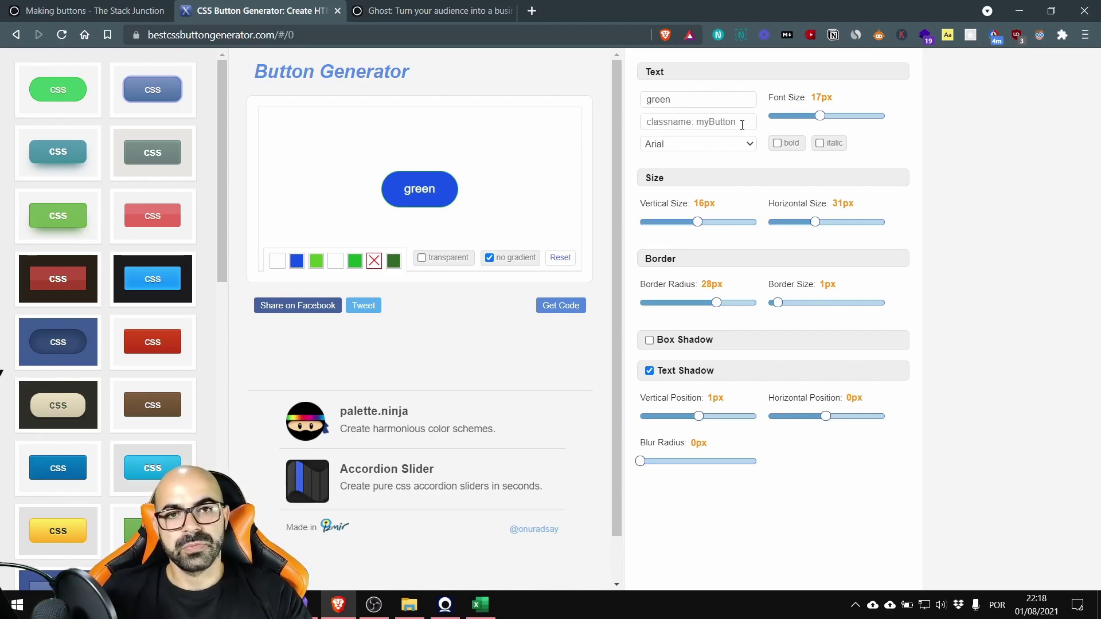
# - Enlarge the button text to 18px and keep Arial as the font after trying Georgia
pyautogui.moveTo(820, 117)
pyautogui.mouseDown()
pyautogui.moveTo(849, 128)
pyautogui.moveTo(829, 131)
pyautogui.mouseUp()
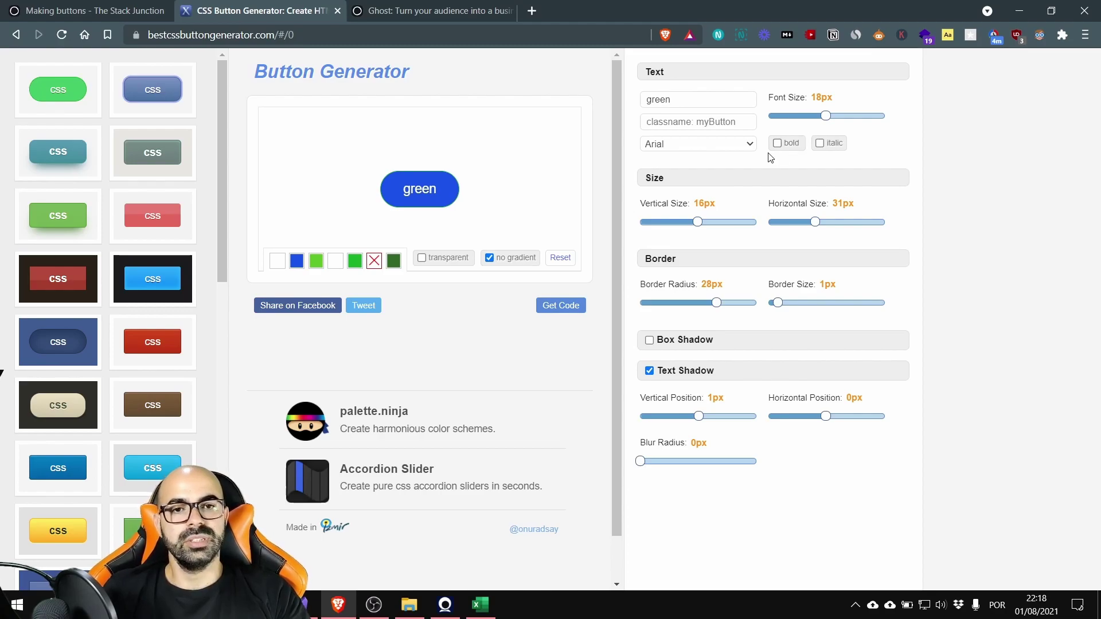
pyautogui.click(700, 145)
pyautogui.click(695, 209)
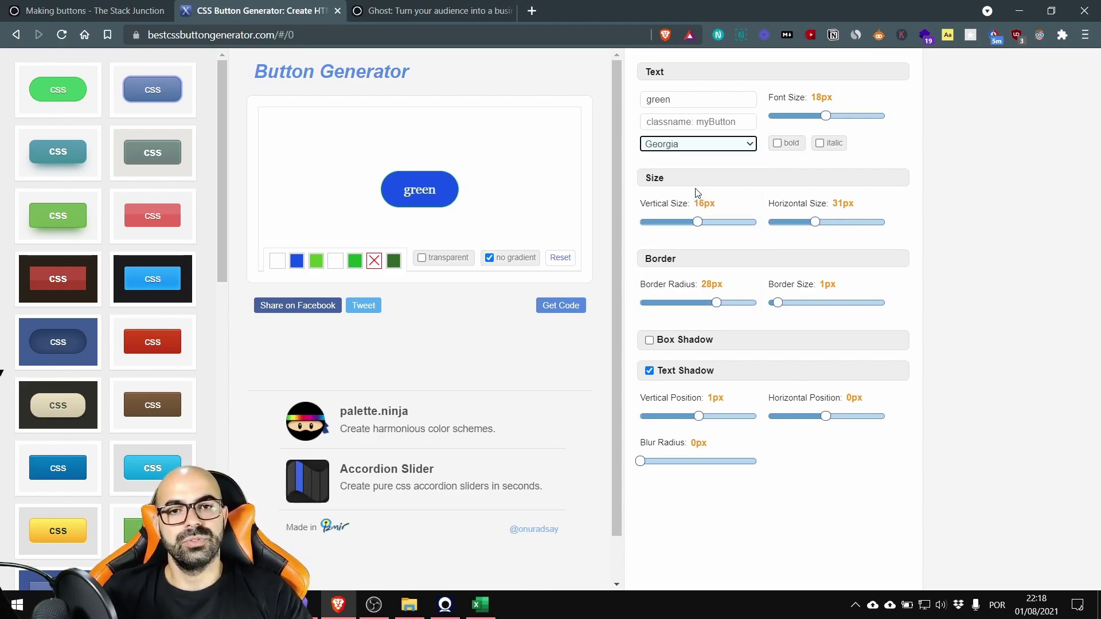
pyautogui.press('Down')
pyautogui.press('Down')
pyautogui.press('Down')
pyautogui.press('Down')
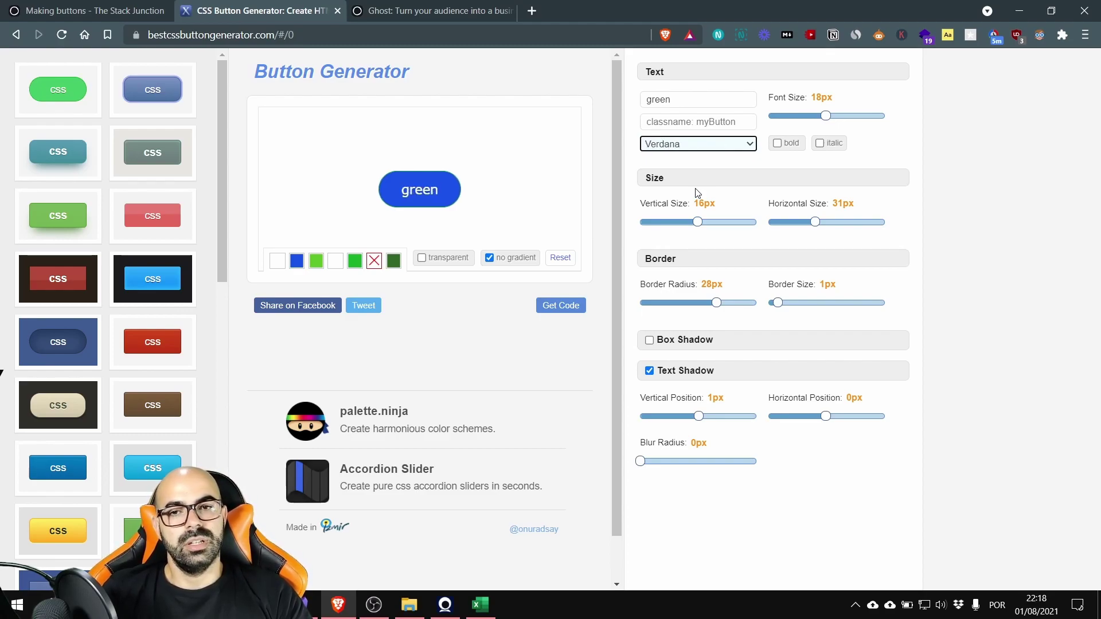
pyautogui.press('Up')
pyautogui.hotkey('alt', 'Down')
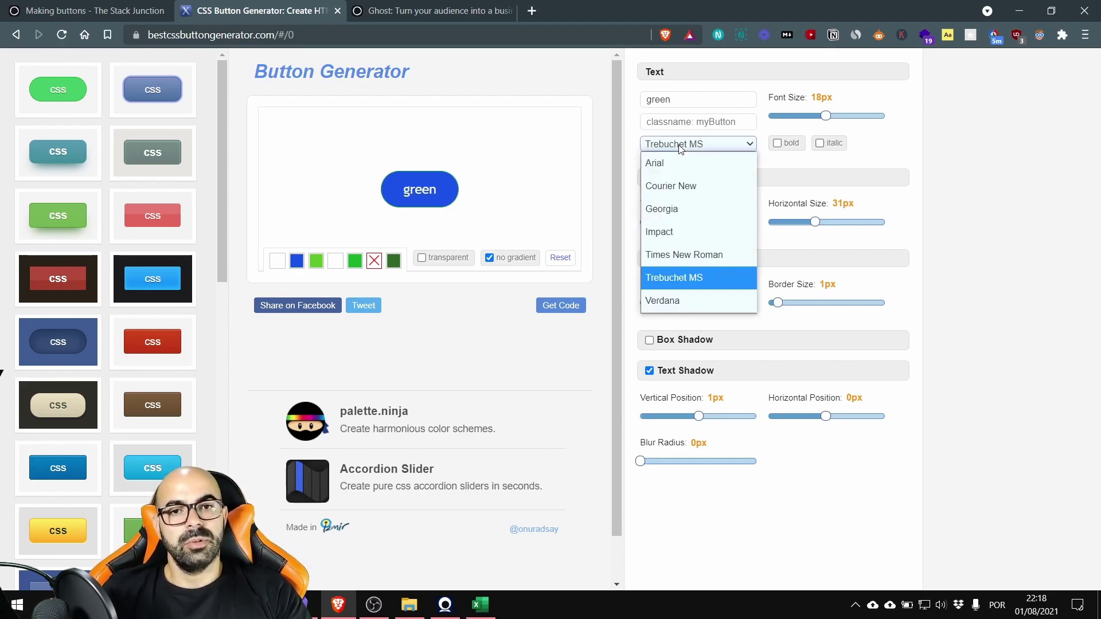
pyautogui.press('Up')
pyautogui.press('Up')
pyautogui.press('Up')
pyautogui.press('Up')
pyautogui.press('Up')
pyautogui.press('Return')
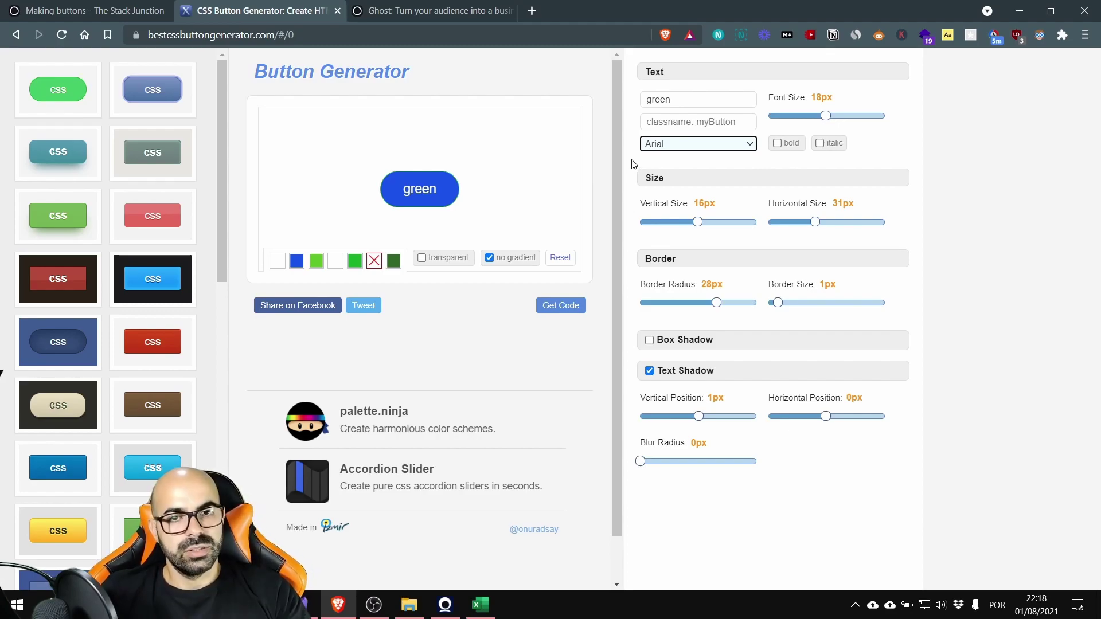
# - Adjust height, width and corner rounding, set the border to 0px, and turn off text shadow
pyautogui.moveTo(697, 225)
pyautogui.mouseDown()
pyautogui.moveTo(725, 229)
pyautogui.moveTo(704, 224)
pyautogui.mouseUp()
pyautogui.moveTo(816, 224)
pyautogui.mouseDown()
pyautogui.moveTo(837, 228)
pyautogui.moveTo(819, 224)
pyautogui.mouseUp()
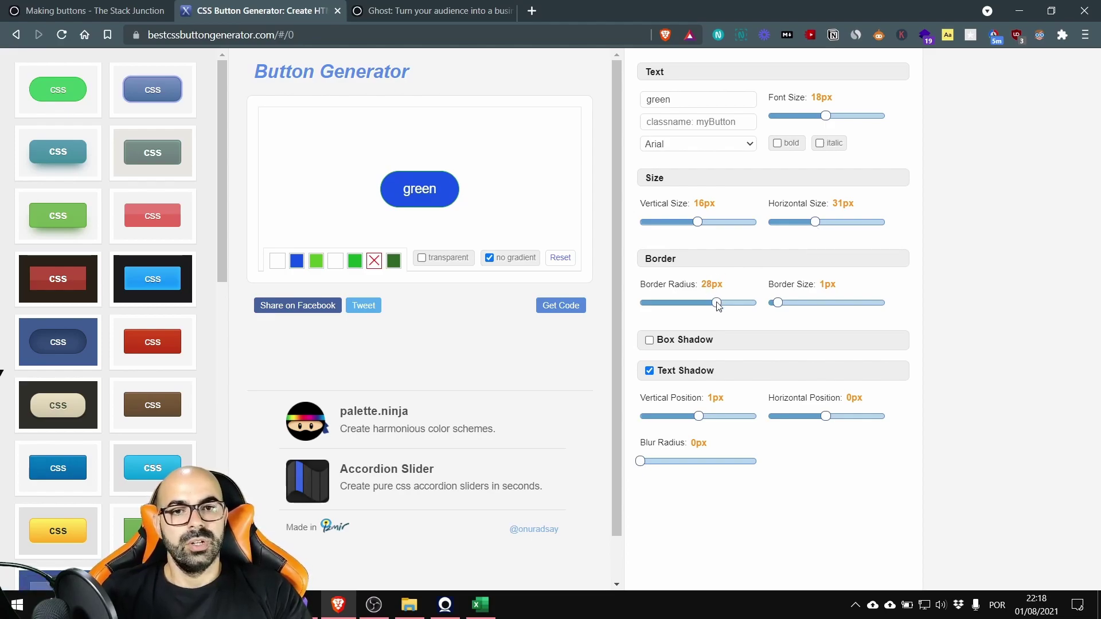
pyautogui.moveTo(718, 306)
pyautogui.mouseDown()
pyautogui.moveTo(671, 308)
pyautogui.moveTo(745, 317)
pyautogui.moveTo(721, 319)
pyautogui.mouseUp()
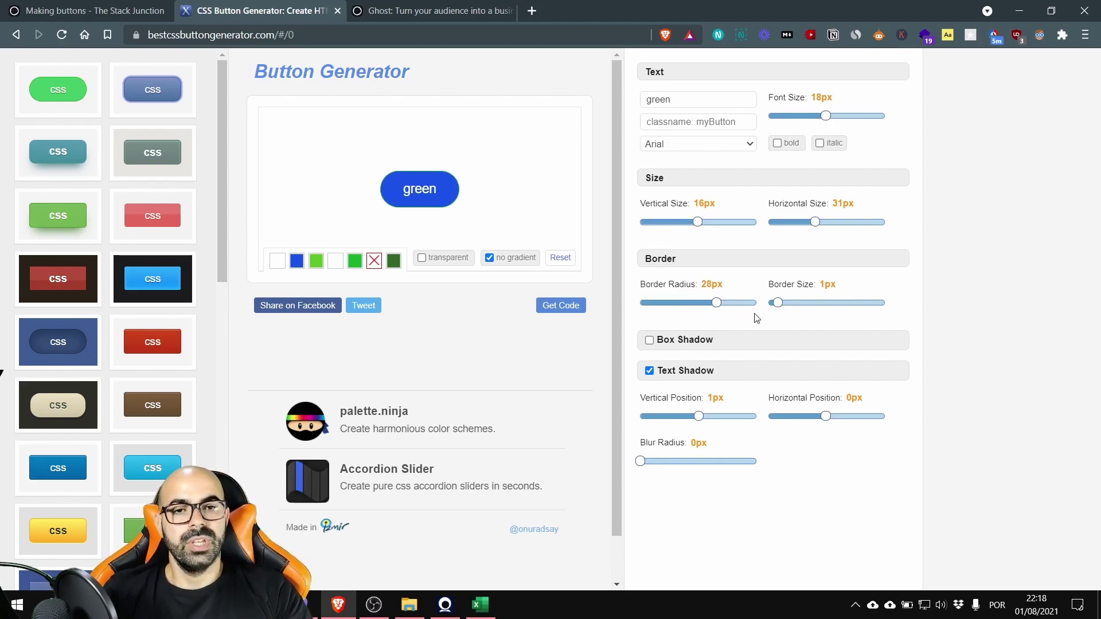
pyautogui.moveTo(780, 304)
pyautogui.mouseDown()
pyautogui.moveTo(832, 310)
pyautogui.moveTo(768, 310)
pyautogui.mouseUp()
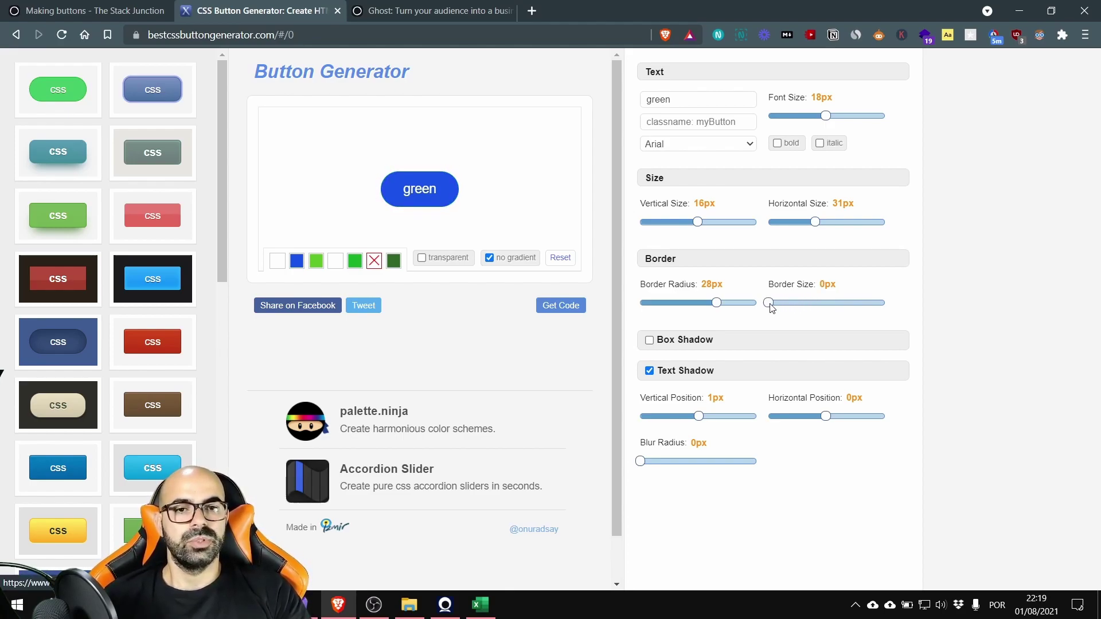
pyautogui.click(650, 371)
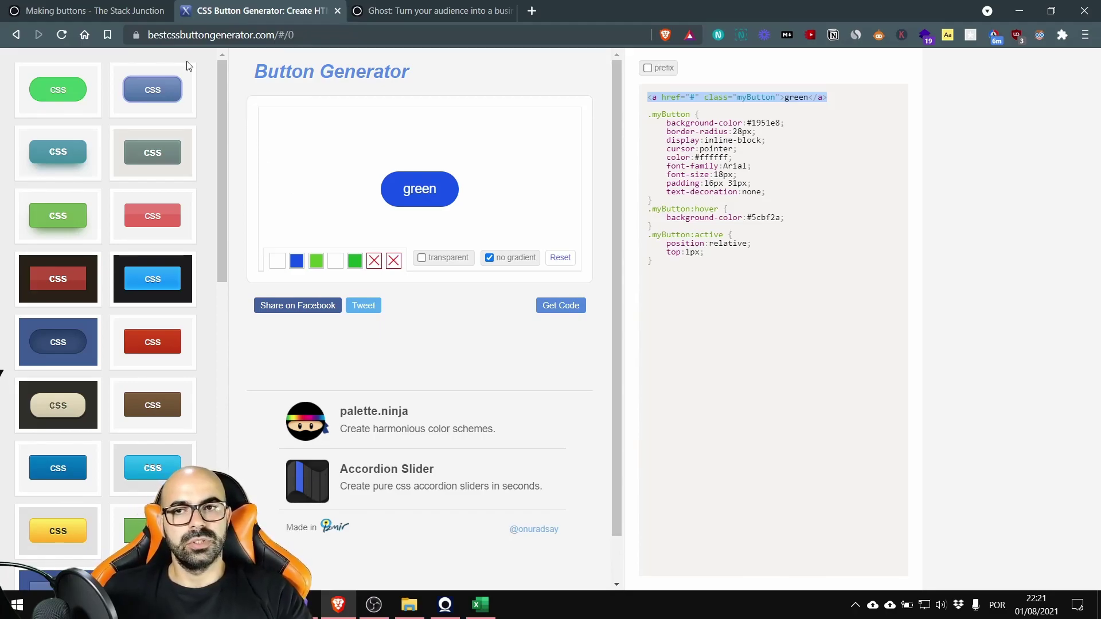
# - Insert an HTML card in the Making buttons post containing an empty <div class="myBTNdiv"> wrapper
pyautogui.click(126, 11)
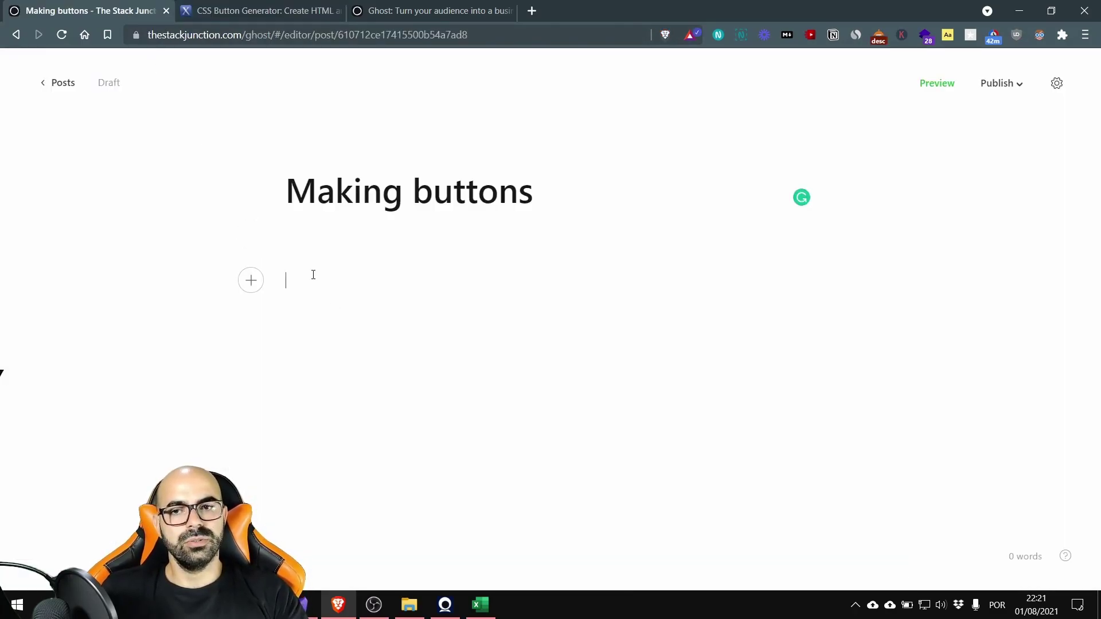
pyautogui.click(251, 281)
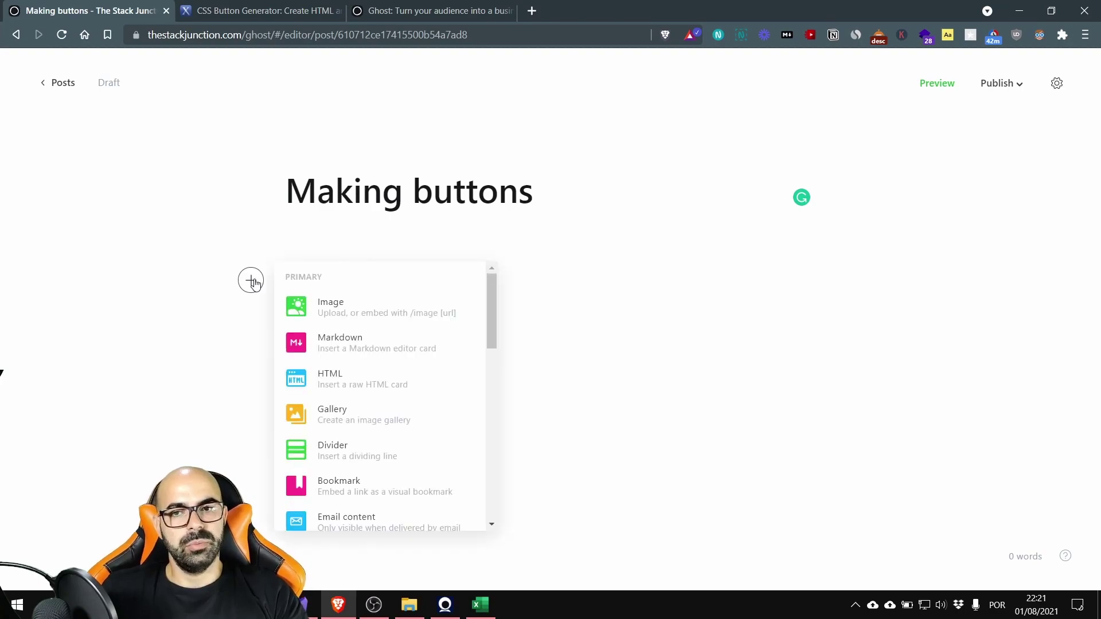
pyautogui.click(447, 388)
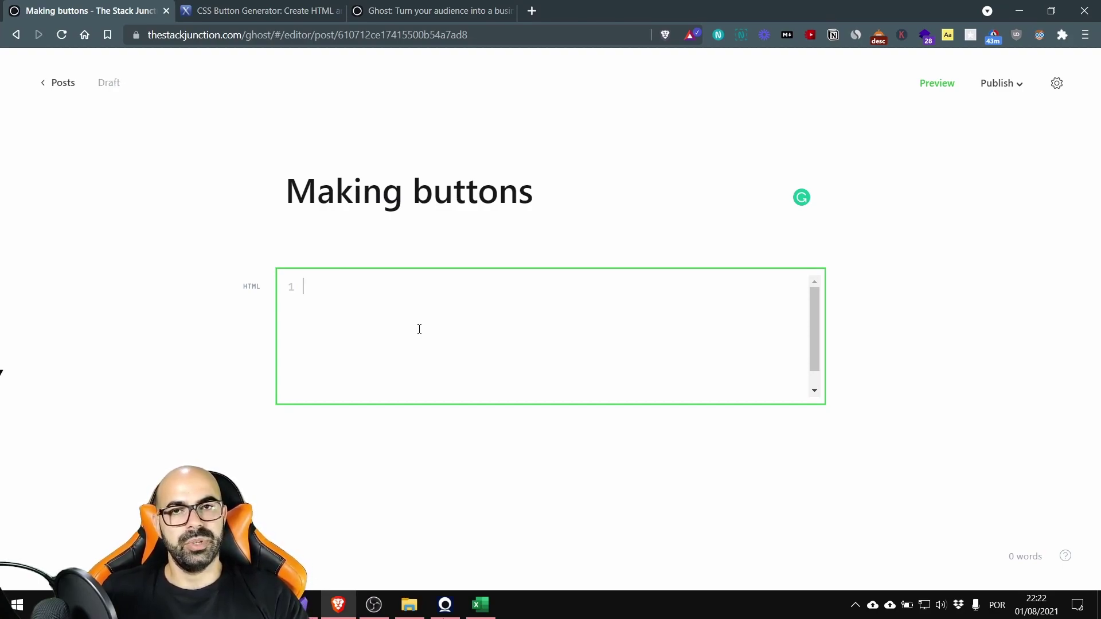
pyautogui.write('<div class="myBTNdiv">  </div>')
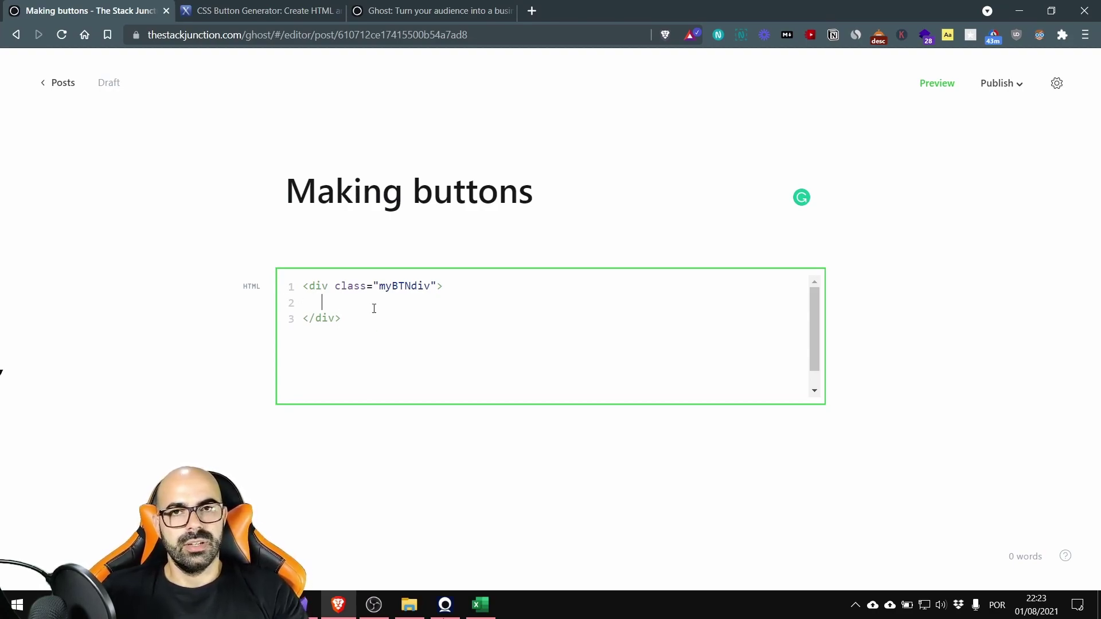
pyautogui.click(258, 12)
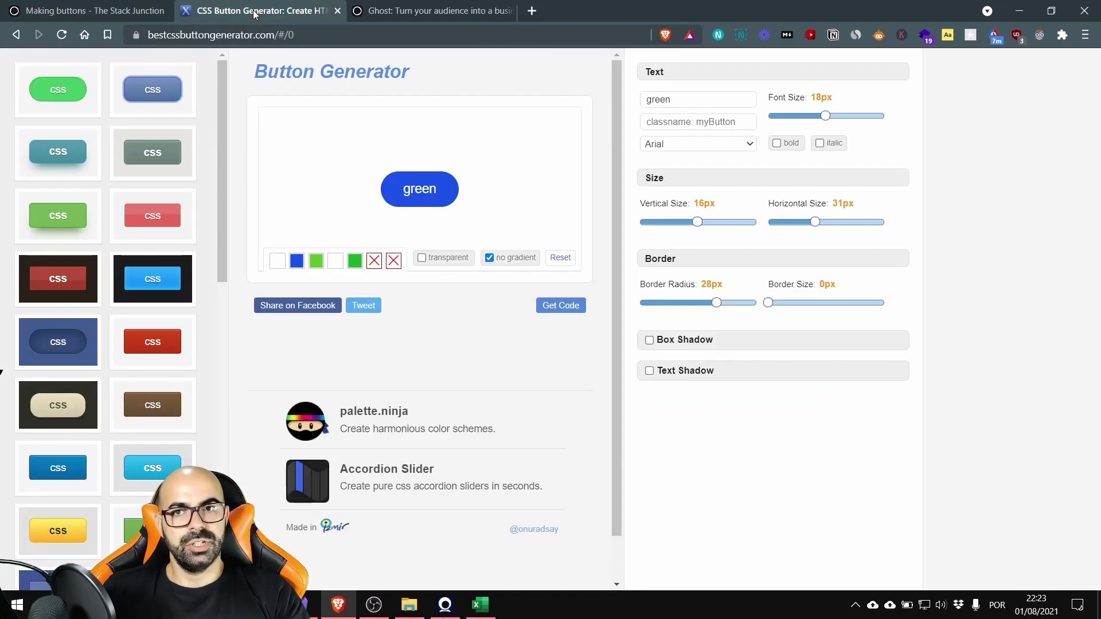
pyautogui.click(561, 306)
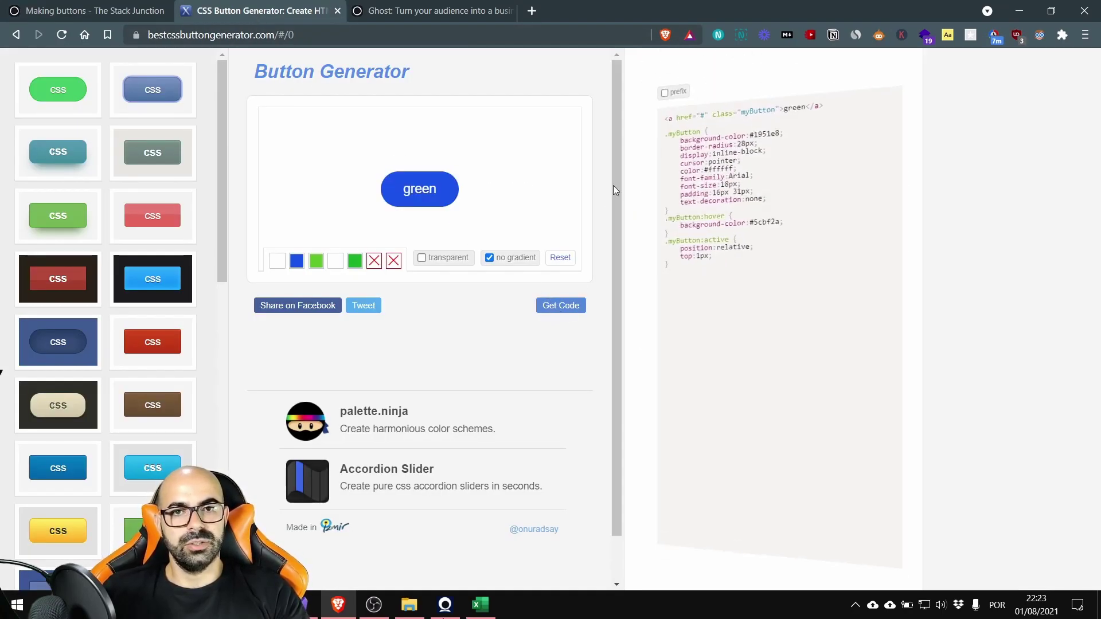
pyautogui.moveTo(648, 97); pyautogui.dragTo(831, 97)
pyautogui.hotkey('ctrl', 'c')
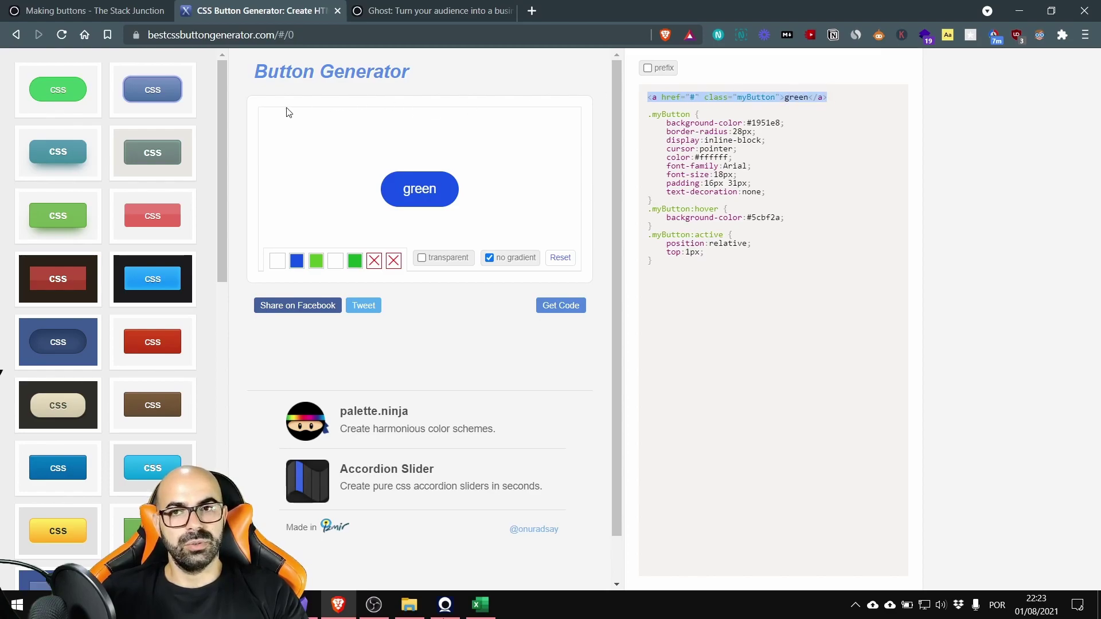
pyautogui.click(108, 17)
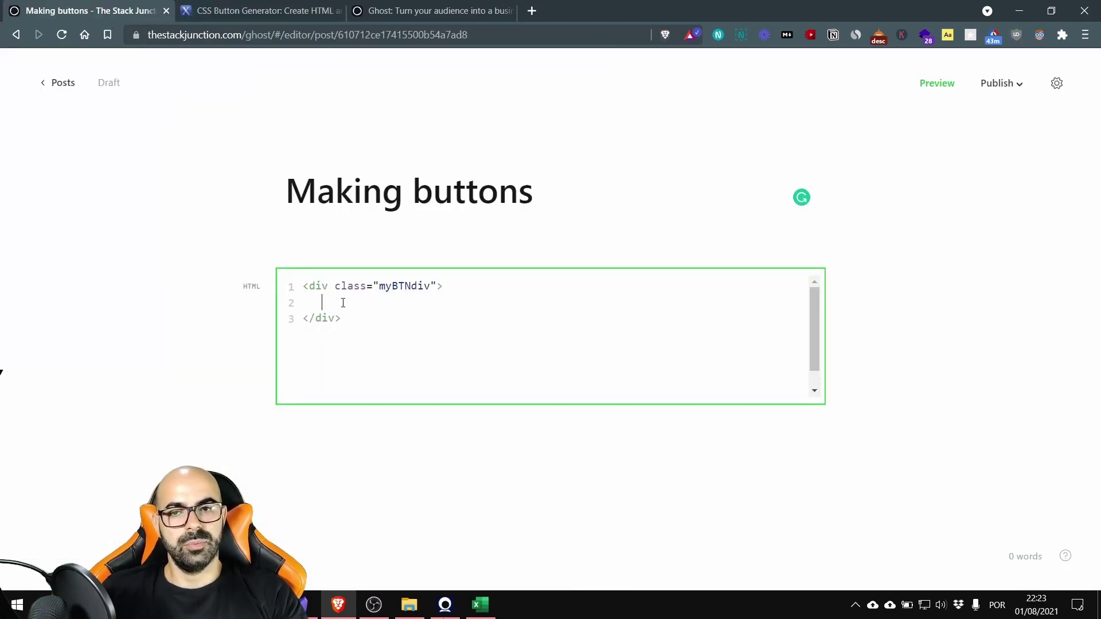
# - Paste the button link into the HTML card and finish editing the card
pyautogui.hotkey('ctrl', 'v')
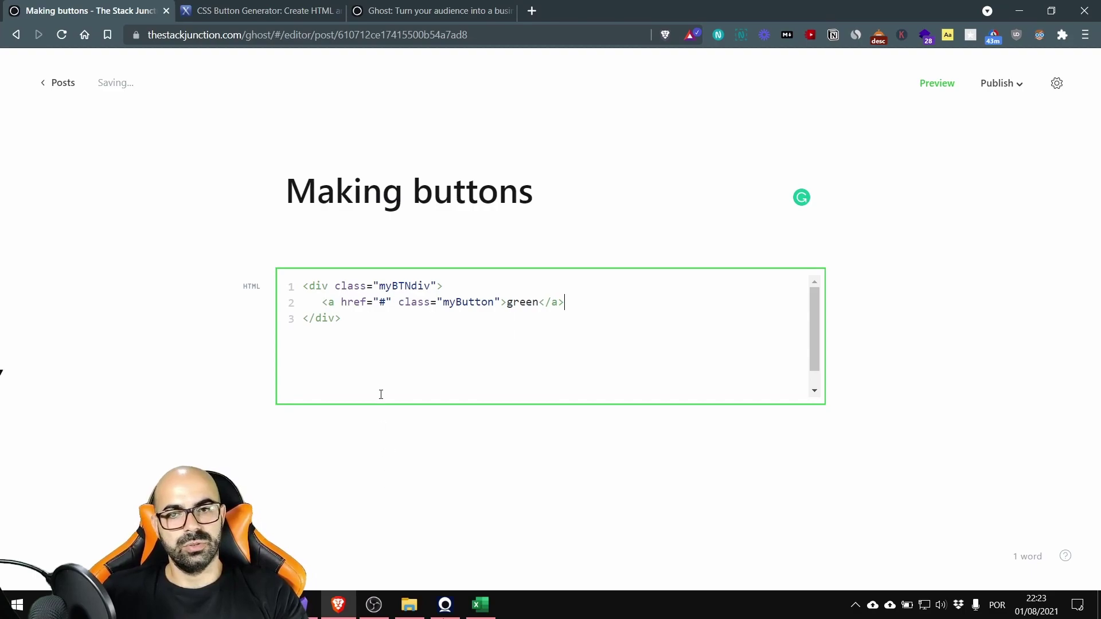
pyautogui.click(381, 425)
pyautogui.click(331, 214)
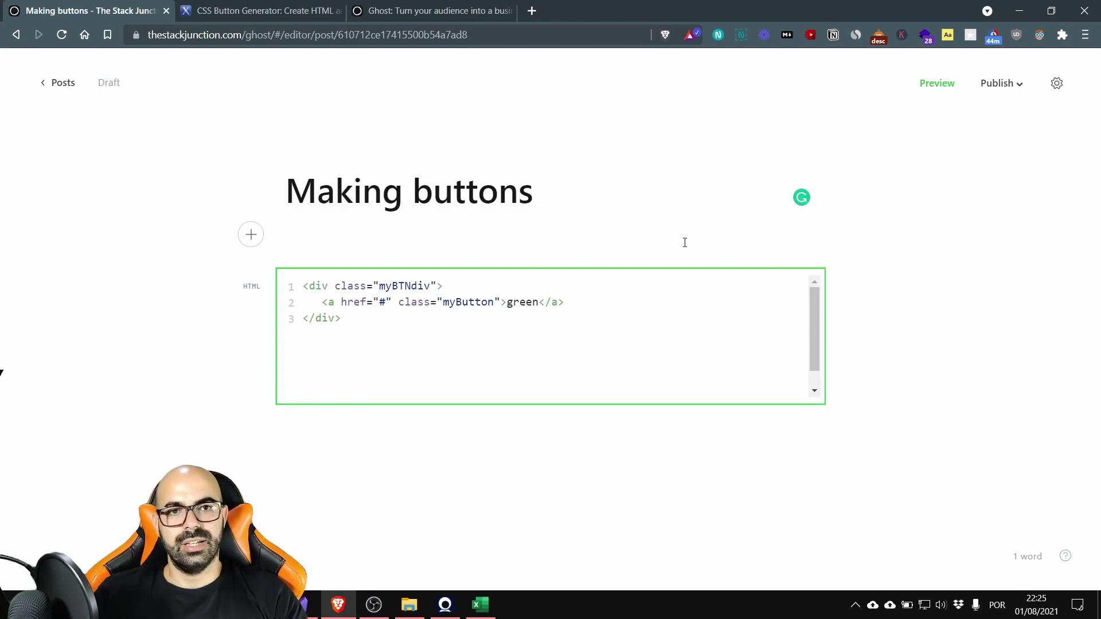
# - Paste a .myBTNdiv style (display:flex; justify-content:center) into the post header code injection
pyautogui.click(1058, 86)
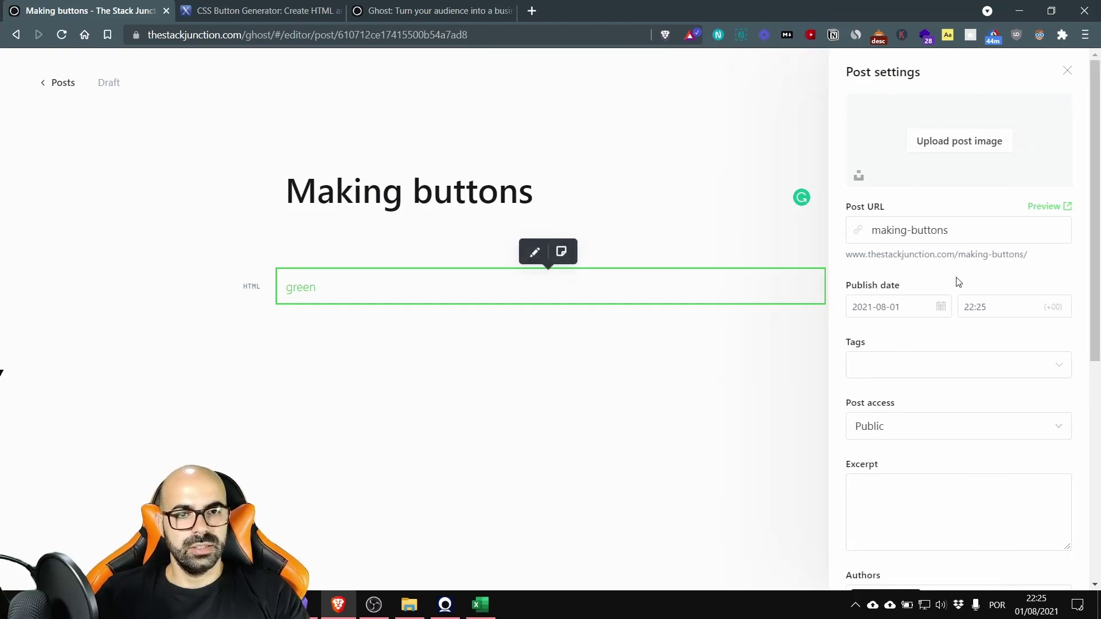
pyautogui.scroll(-4, 898, 324)
pyautogui.scroll(-3, 898, 324)
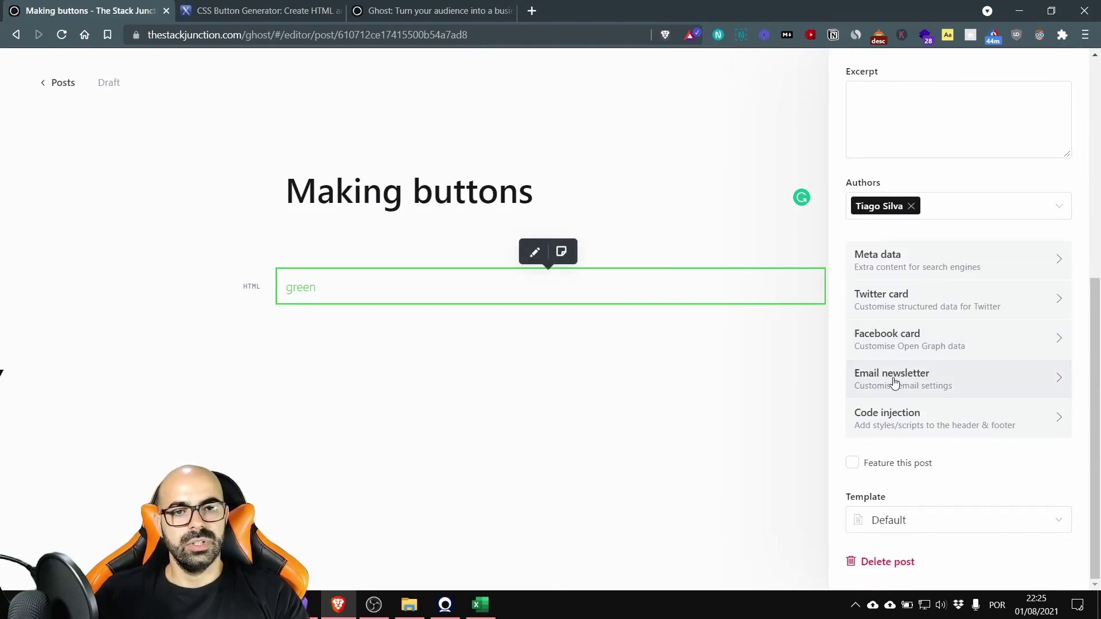
pyautogui.click(928, 424)
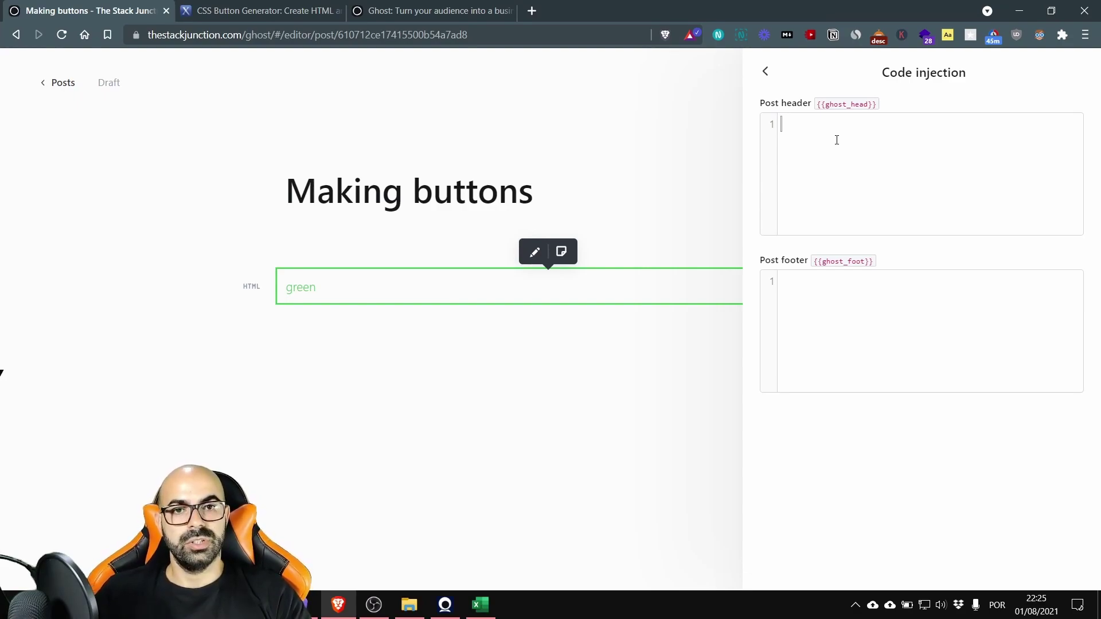
pyautogui.write('<style> .myBTNdiv {     display: flex;     justify-content: center;     }   </style>')
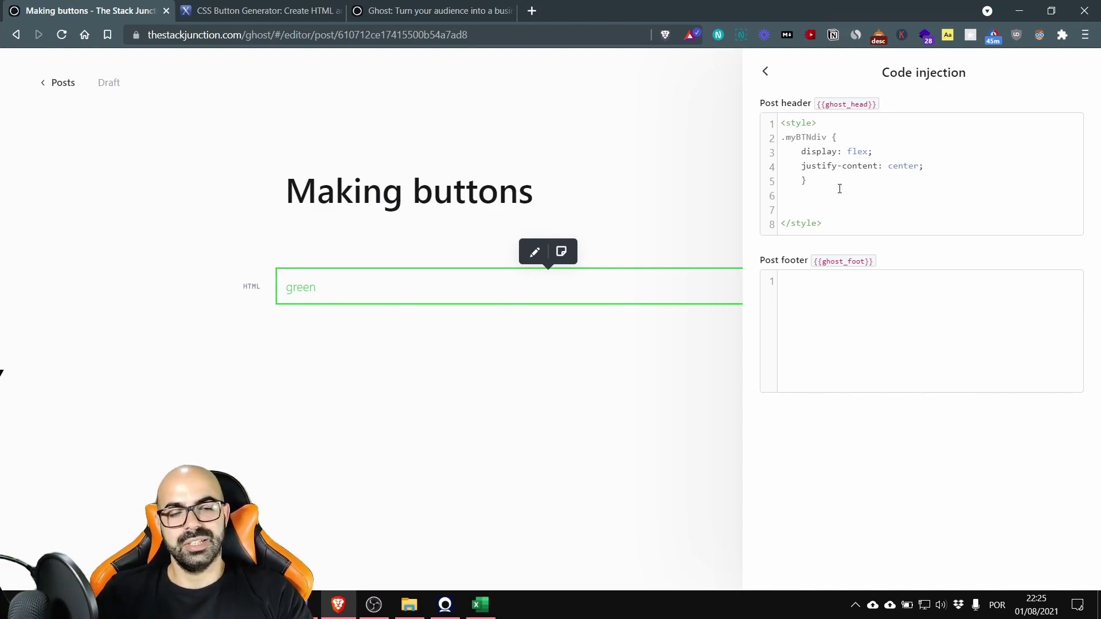
# - Select and copy the generated .myButton CSS, including hover and active rules, from the button generator
pyautogui.click(254, 19)
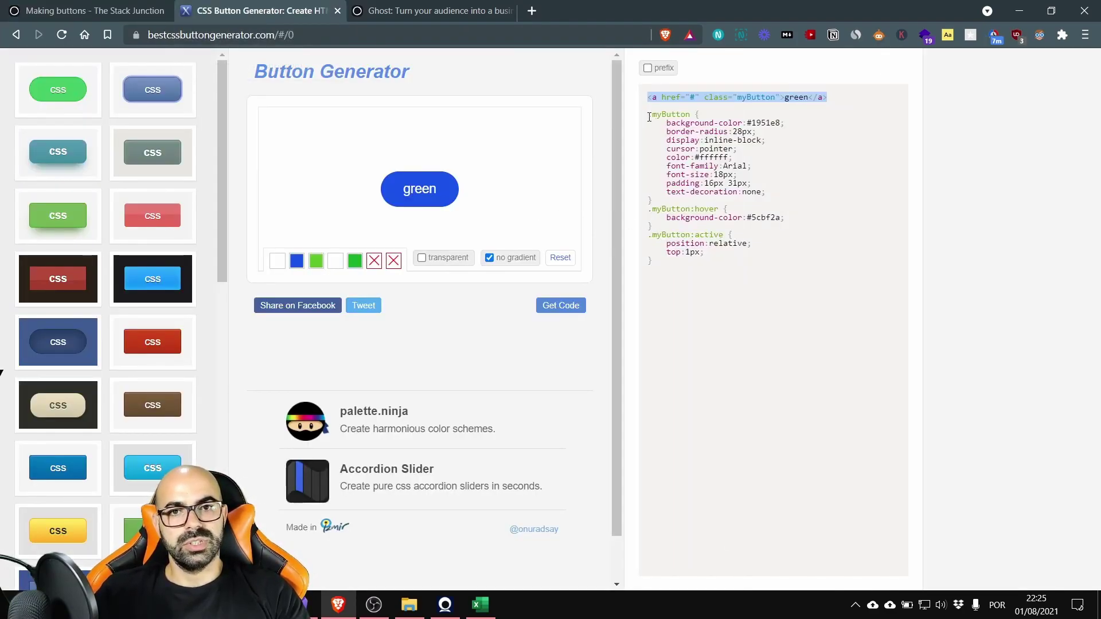
pyautogui.moveTo(649, 114); pyautogui.dragTo(761, 272)
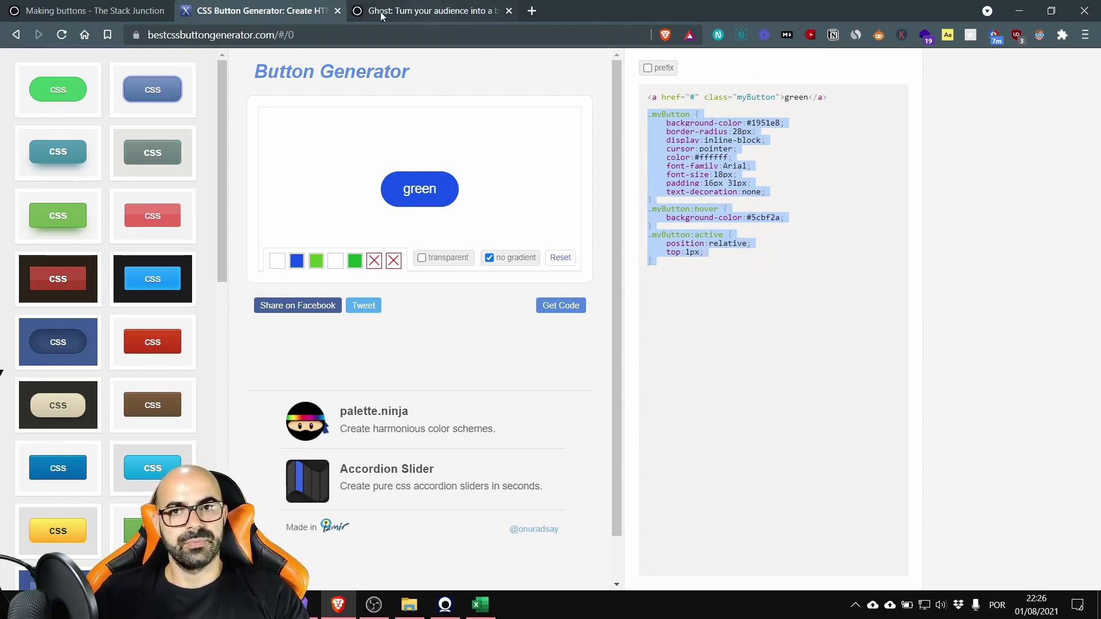
pyautogui.click(94, 17)
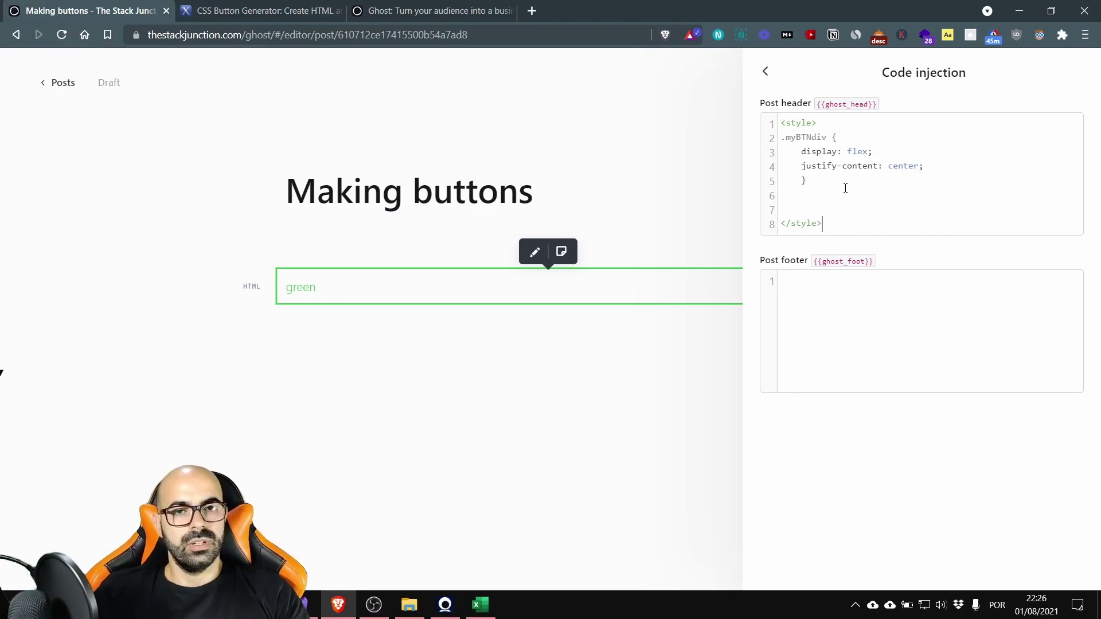
# - Paste the copied .myButton CSS on a new unindented line below the .myBTNdiv rule
pyautogui.click(814, 198)
pyautogui.press('Return')
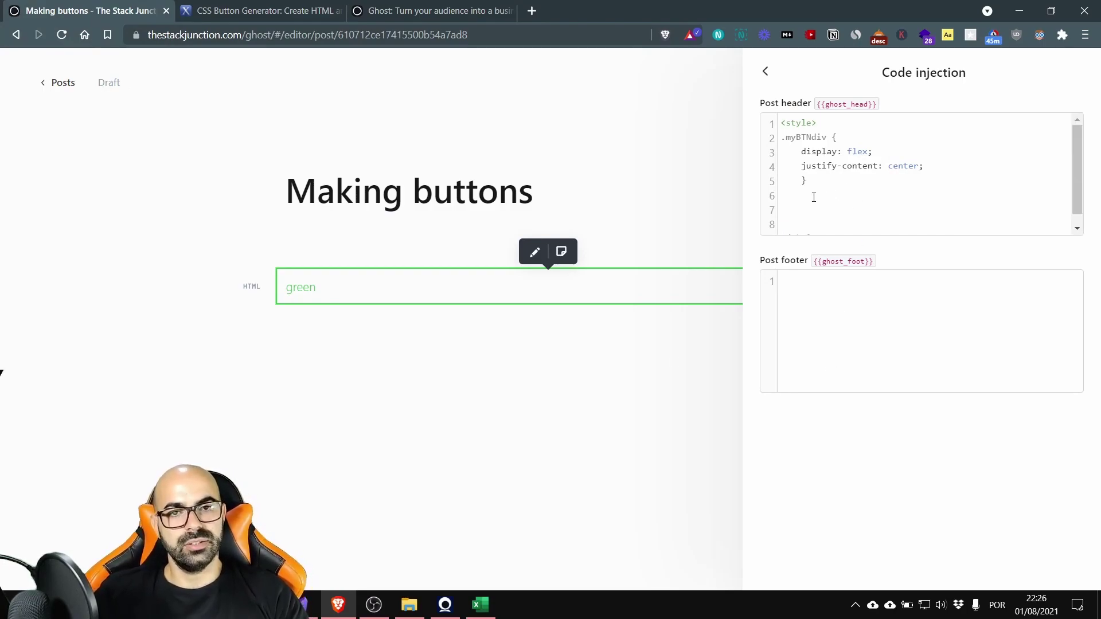
pyautogui.press('BackSpace')
pyautogui.press('BackSpace')
pyautogui.press('BackSpace')
pyautogui.press('BackSpace')
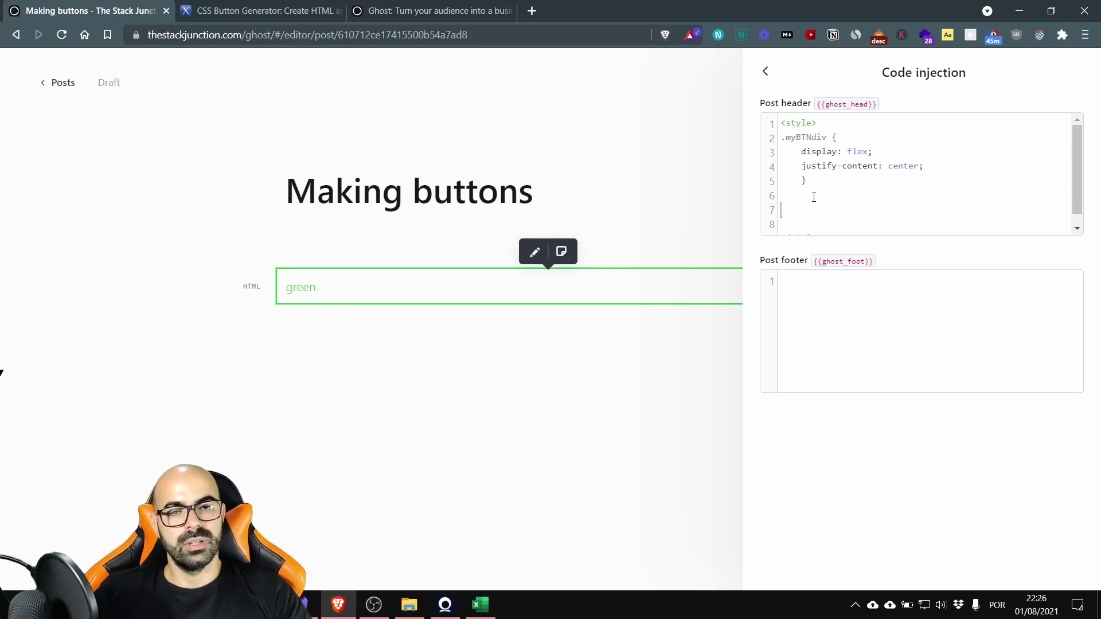
pyautogui.hotkey('ctrl', 'v')
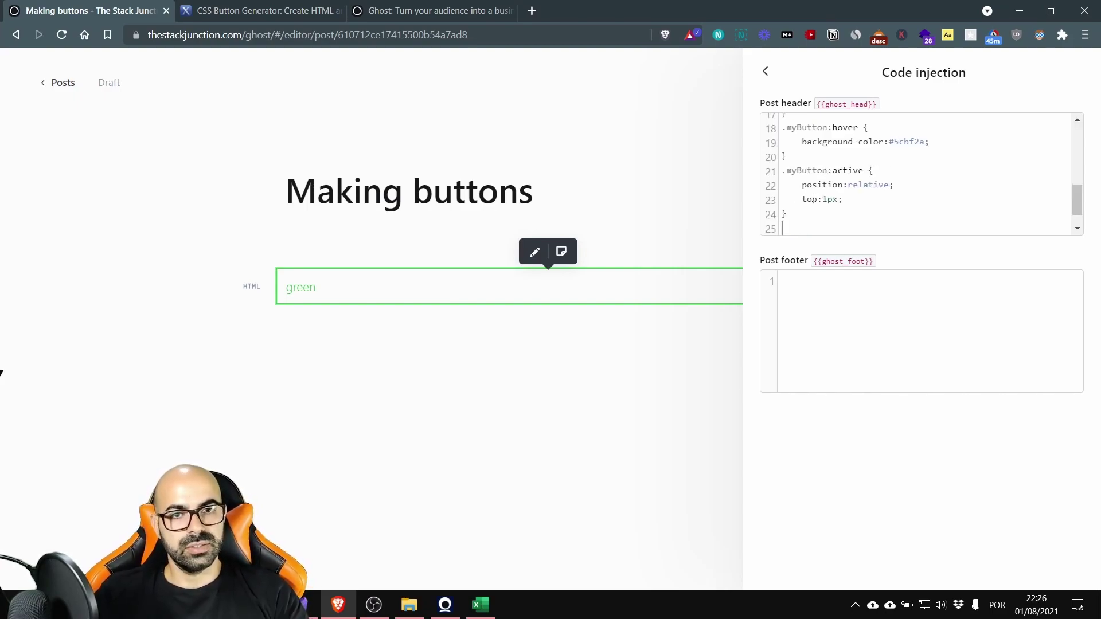
pyautogui.scroll(5, 937, 205)
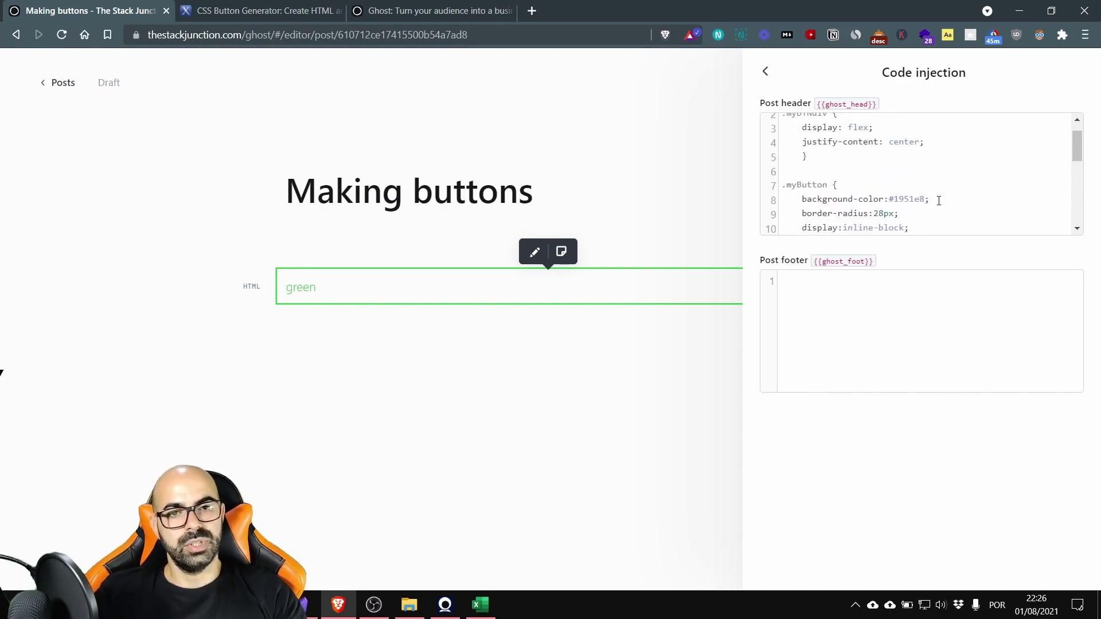
# - Preview the post's centred blue pill button and compare it with the generator's version
pyautogui.click(625, 238)
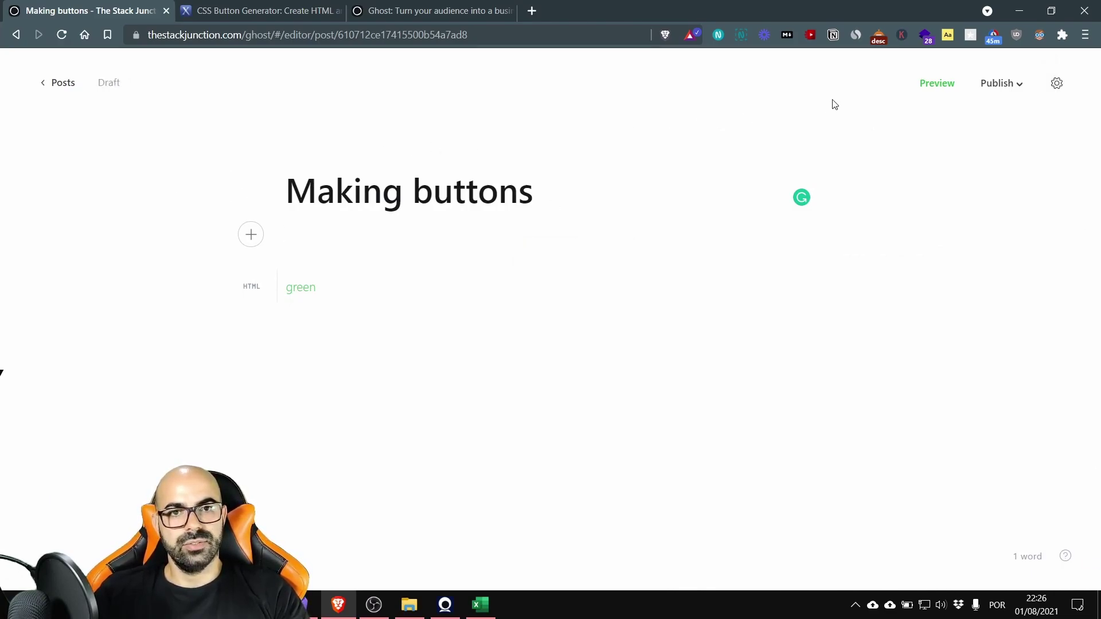
pyautogui.click(930, 91)
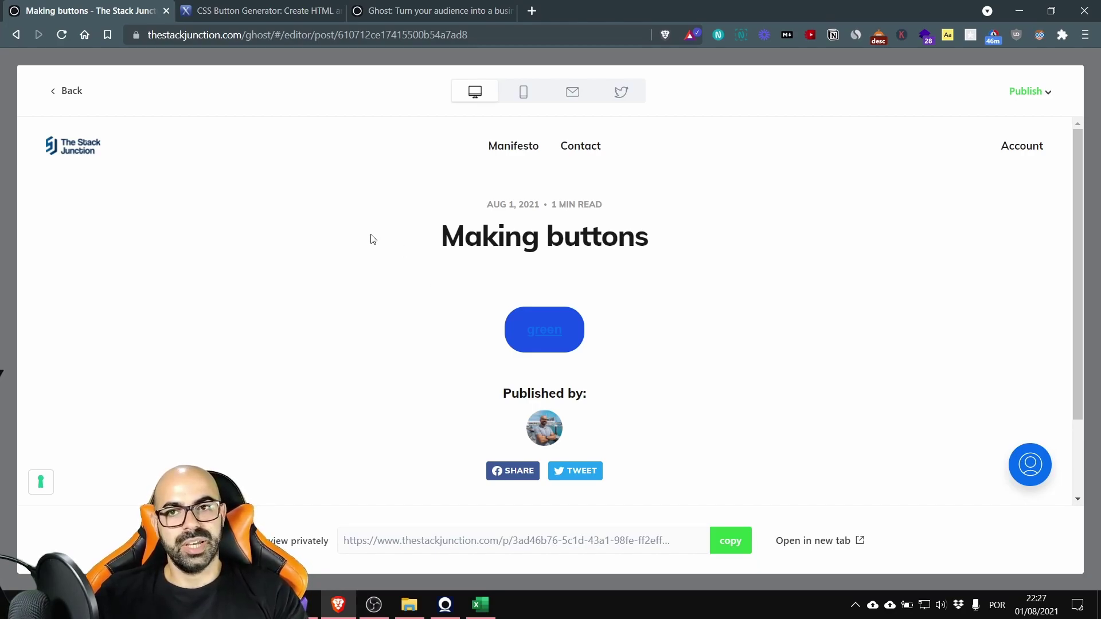
pyautogui.click(233, 12)
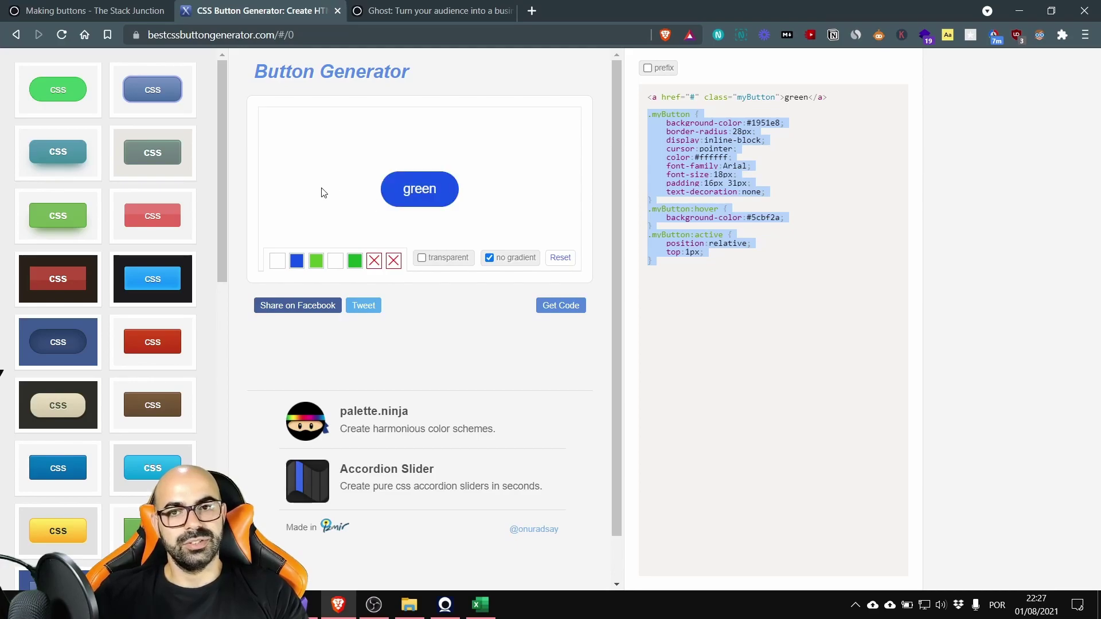
pyautogui.click(129, 18)
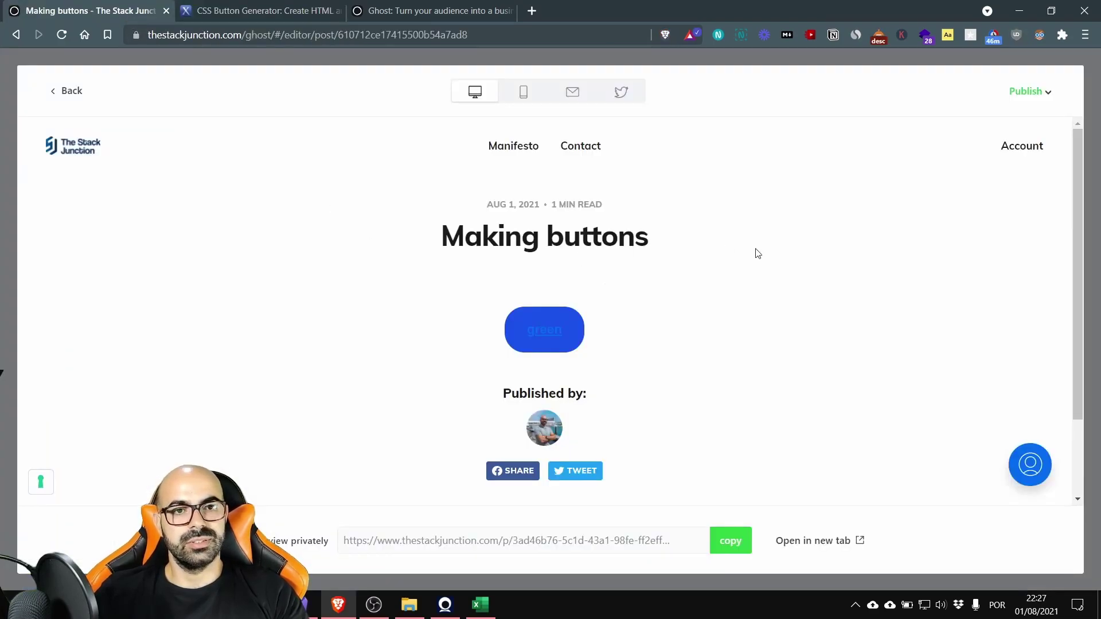
# - Change the .myButton text colour rule to color:#ffffff !important in the post header code
pyautogui.click(67, 92)
pyautogui.click(1057, 83)
pyautogui.click(948, 431)
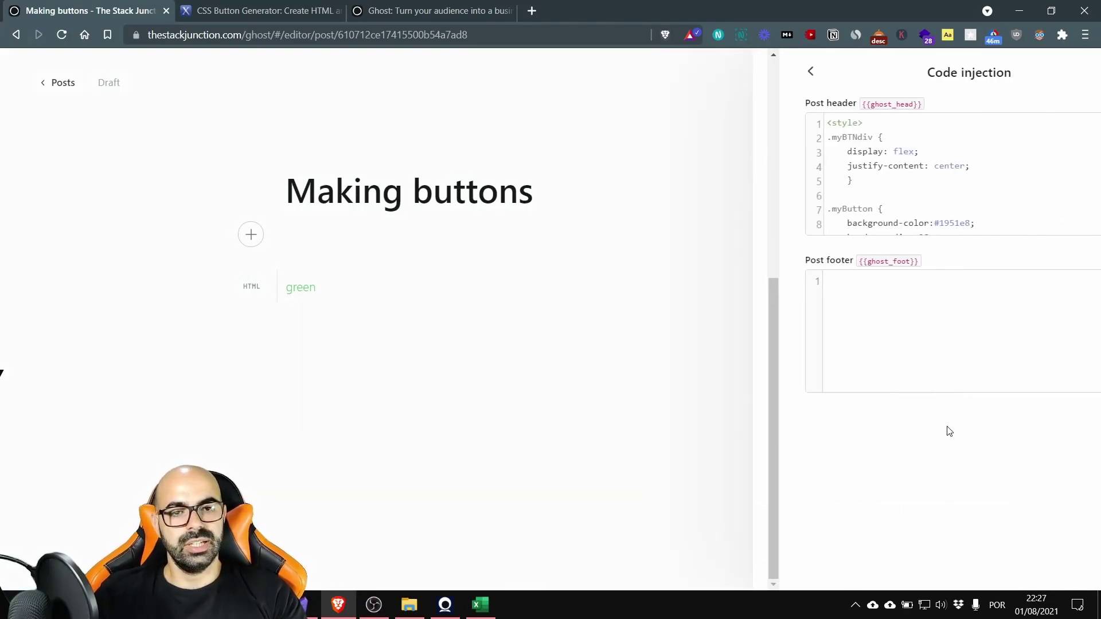
pyautogui.scroll(-1, 922, 200)
pyautogui.scroll(-3, 935, 199)
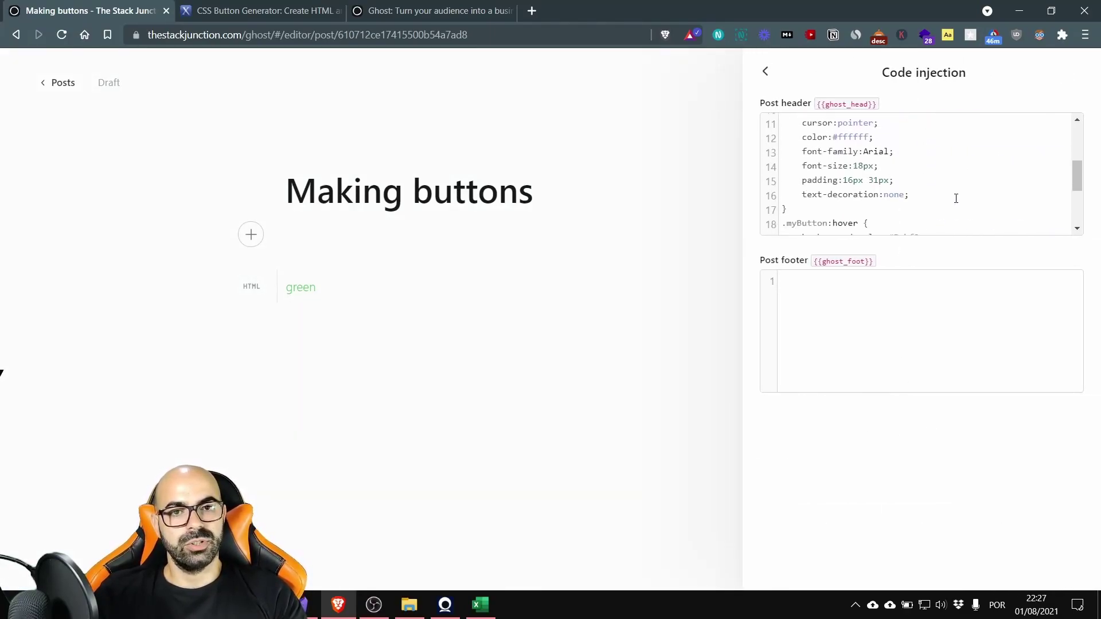
pyautogui.click(898, 138)
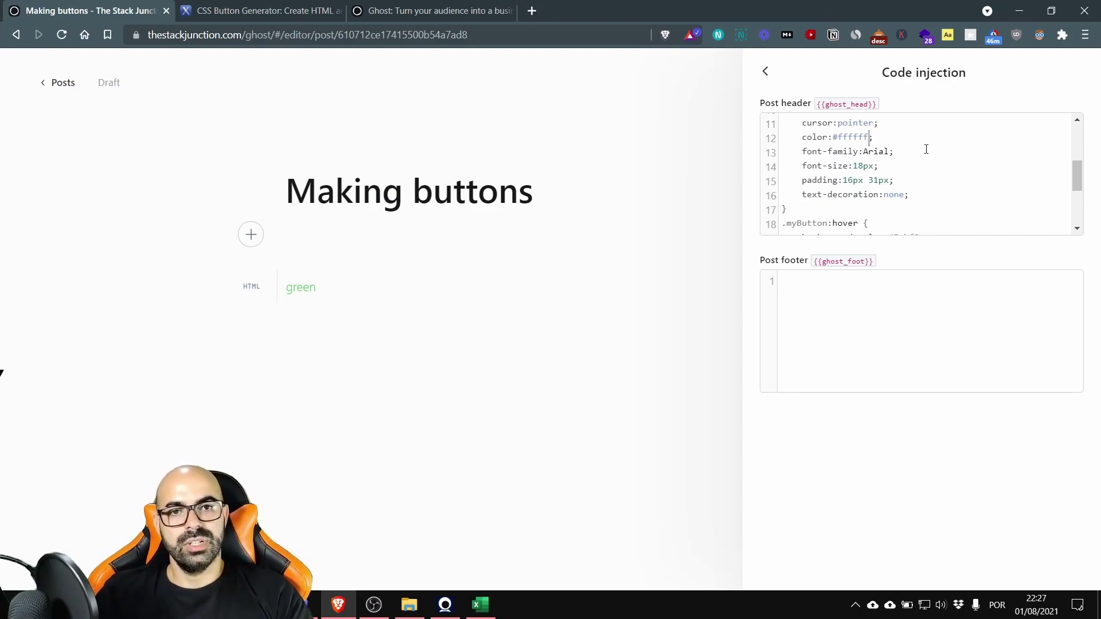
pyautogui.press('Left')
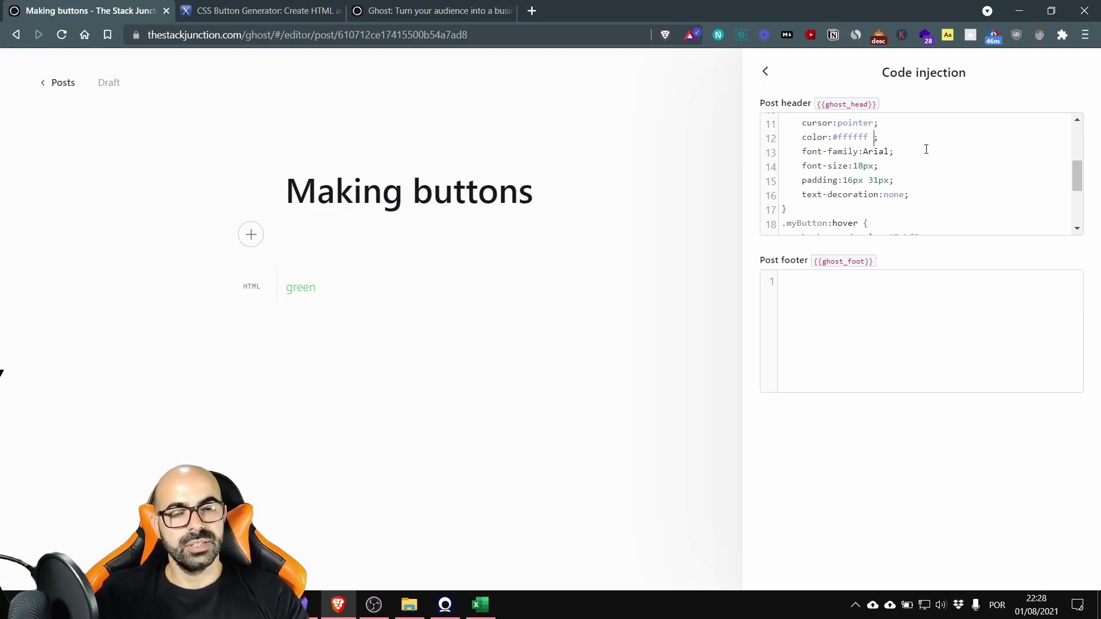
pyautogui.write('!importan')
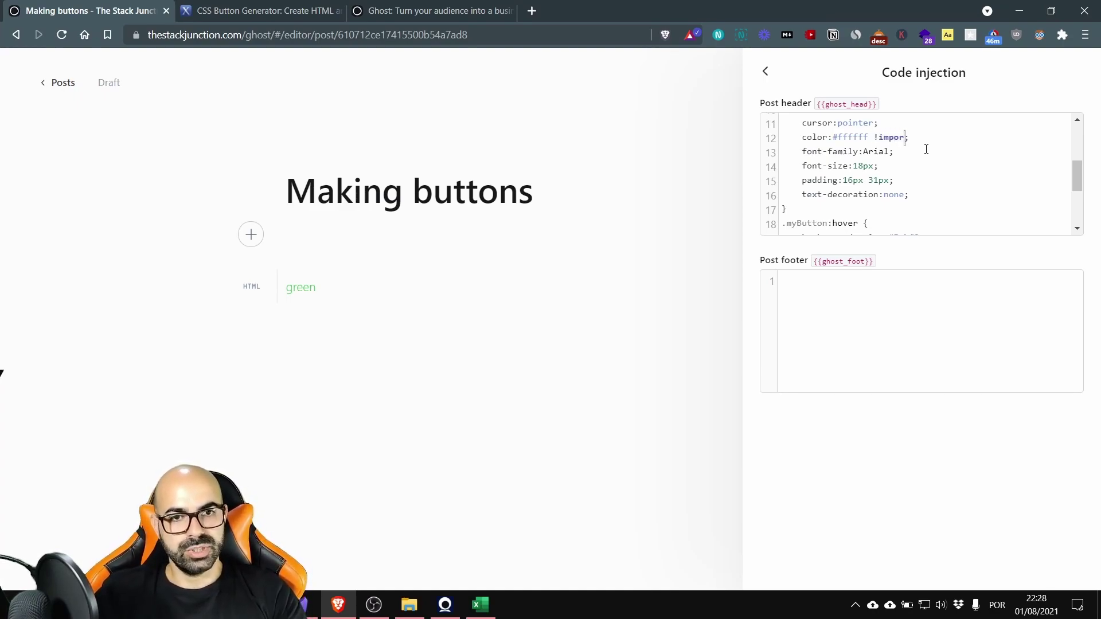
pyautogui.write('t')
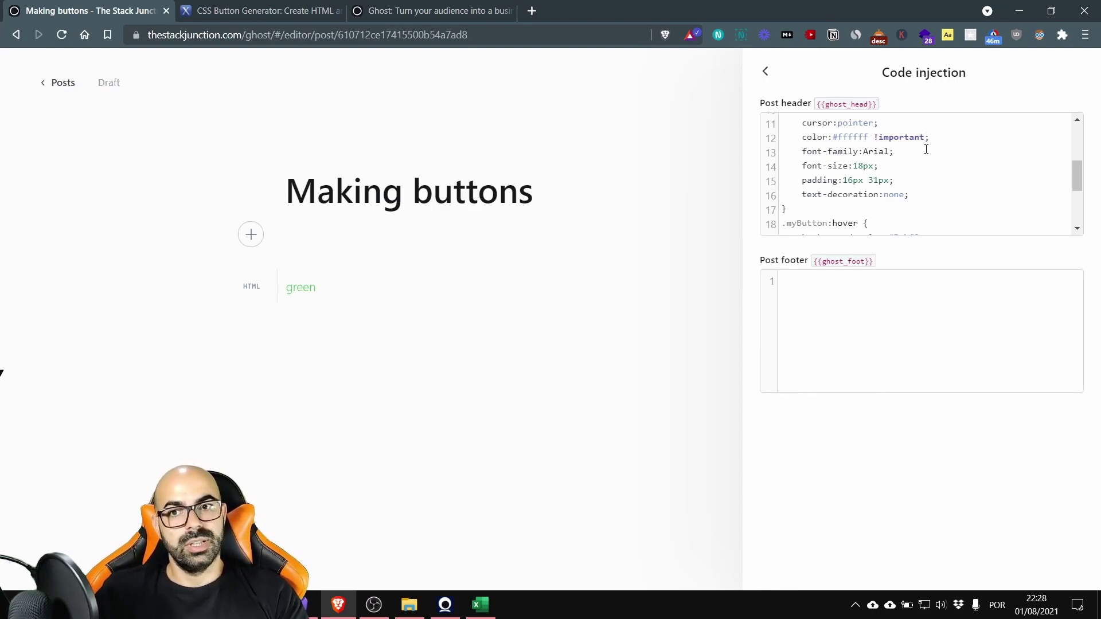
# - Preview the post to check the white button label, then return to the editor
pyautogui.click(763, 72)
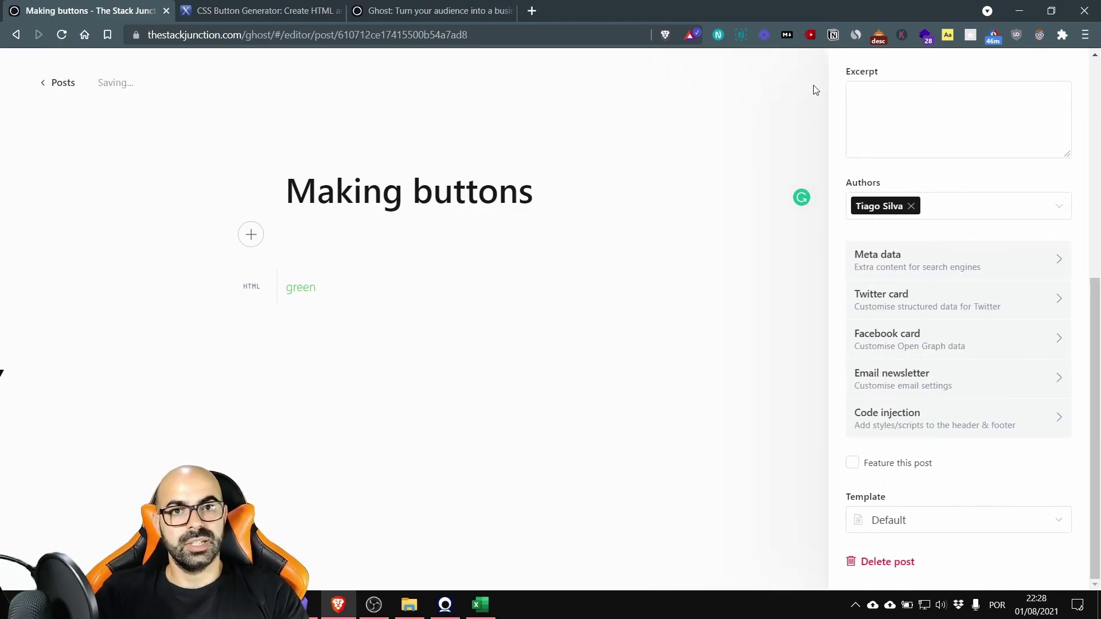
pyautogui.click(511, 290)
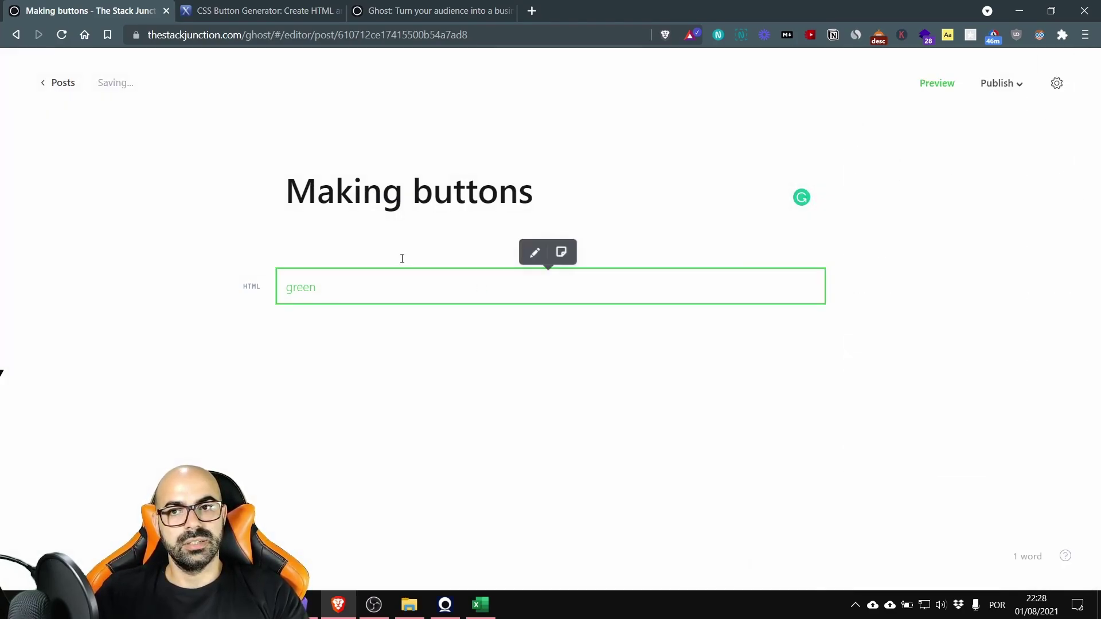
pyautogui.click(941, 92)
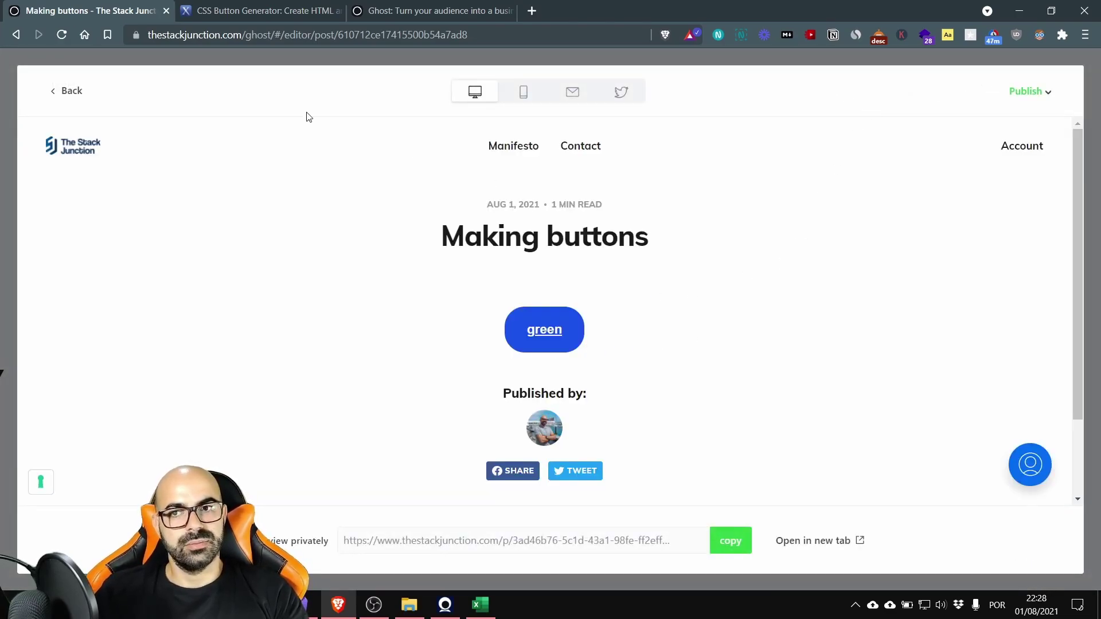
pyautogui.click(74, 90)
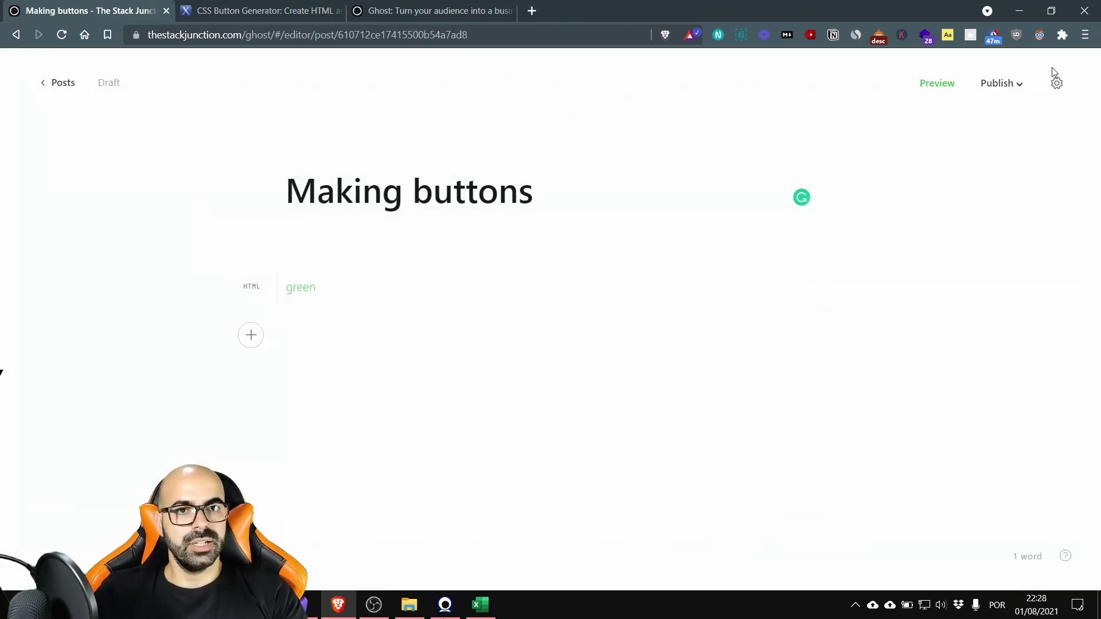
# - Add !important to text-decoration:none in the .myButton rule of the post header code
pyautogui.click(1057, 83)
pyautogui.scroll(-5, 1025, 302)
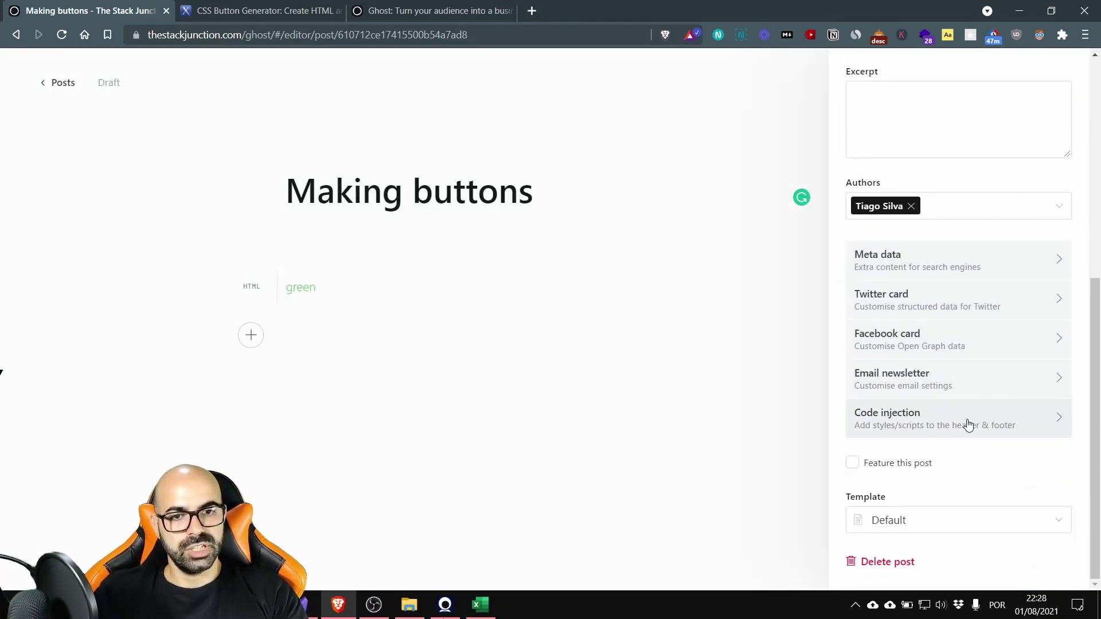
pyautogui.click(969, 426)
pyautogui.scroll(-2, 916, 177)
pyautogui.scroll(-2, 917, 179)
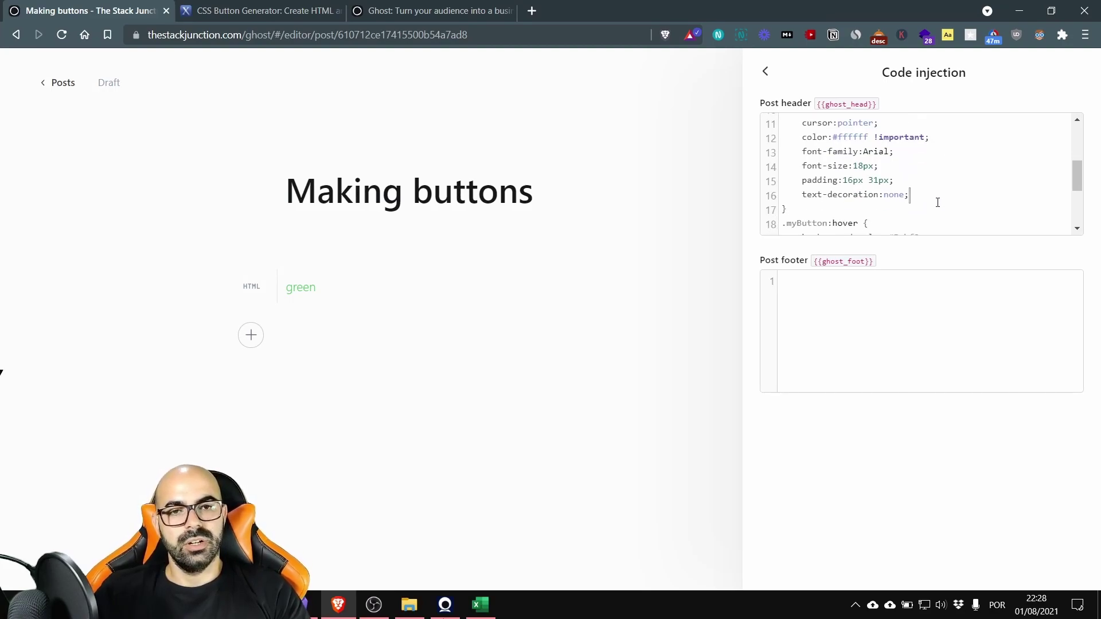
pyautogui.press('Left')
pyautogui.write('!impo')
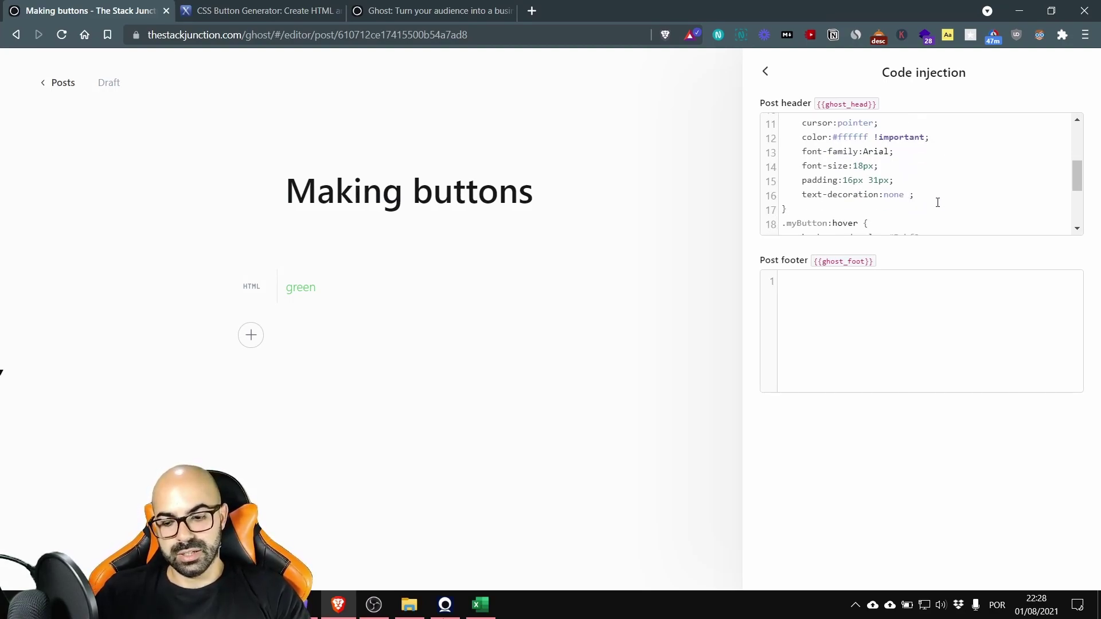
pyautogui.write('rtant')
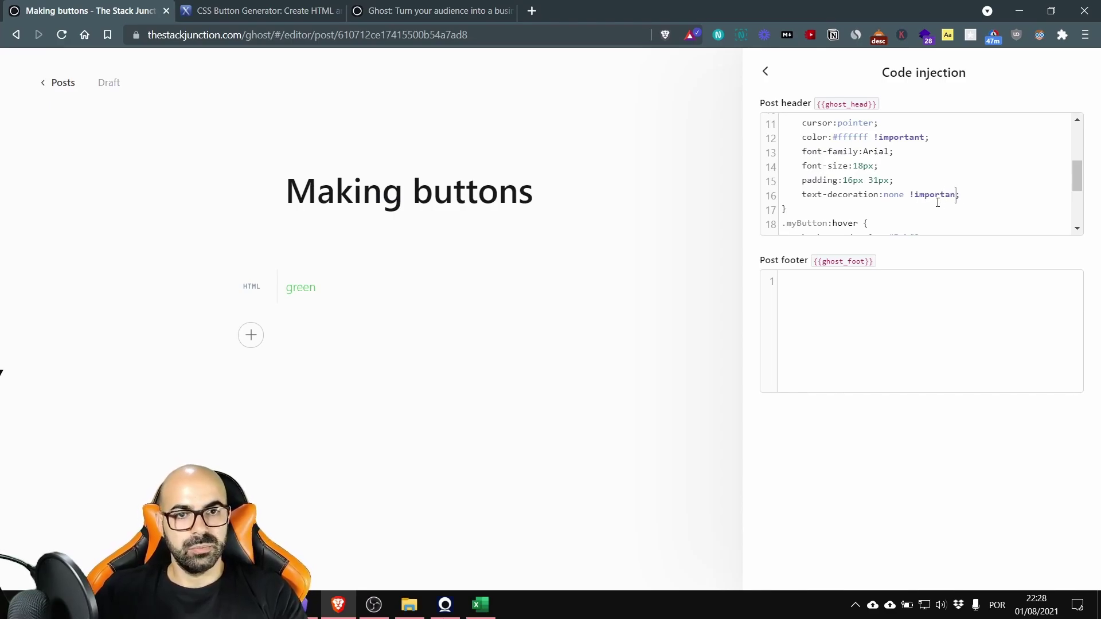
# - Close the post settings and preview the post with the centred blue 'green' button
pyautogui.click(766, 71)
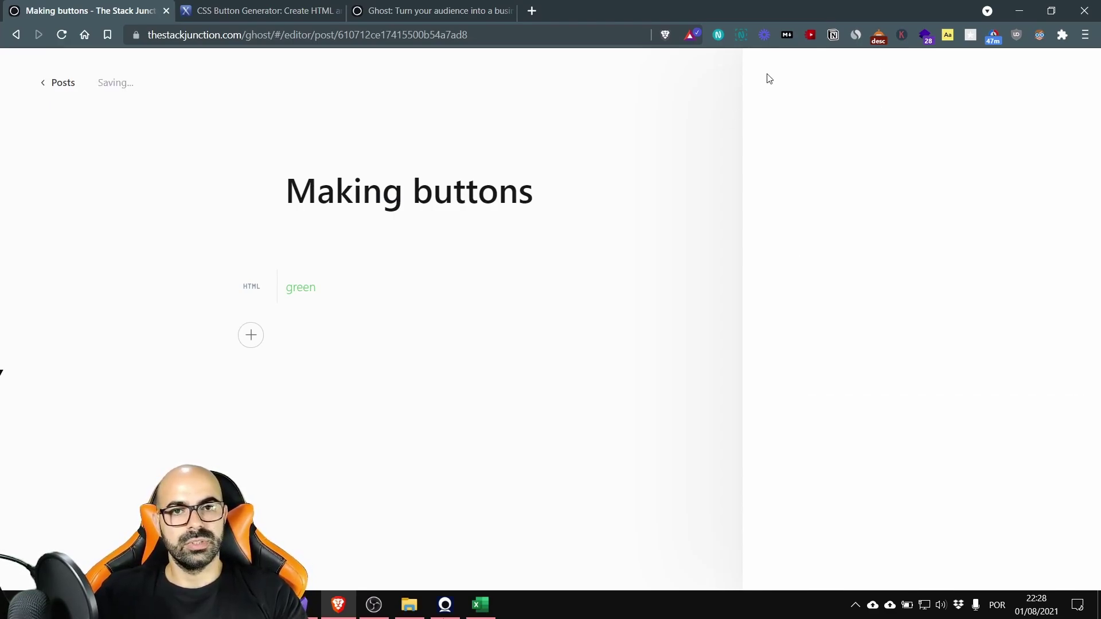
pyautogui.click(570, 230)
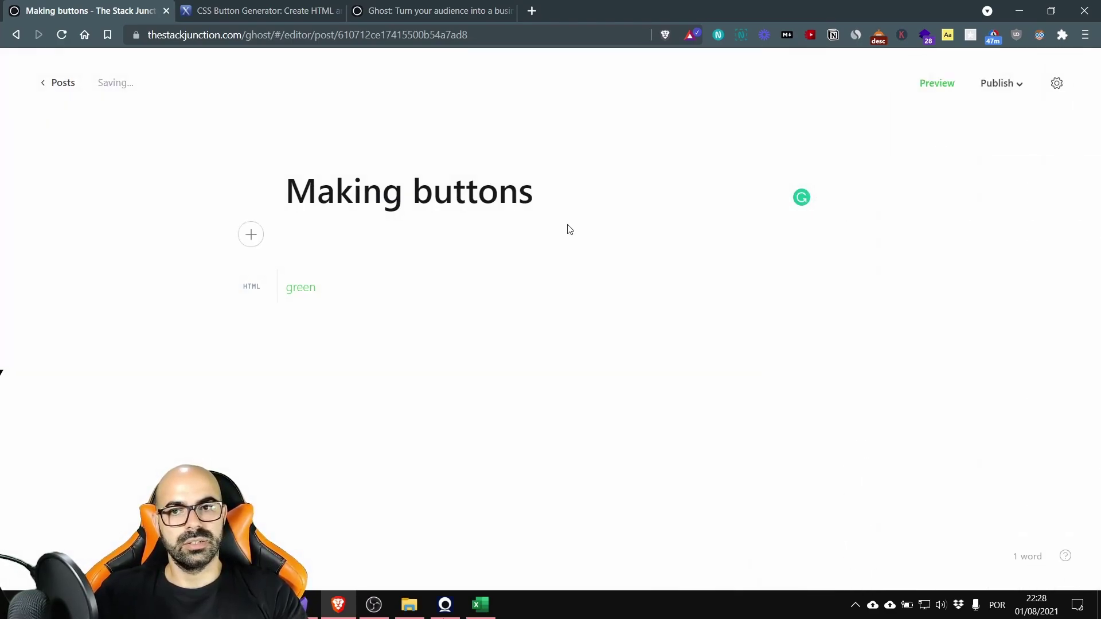
pyautogui.click(946, 82)
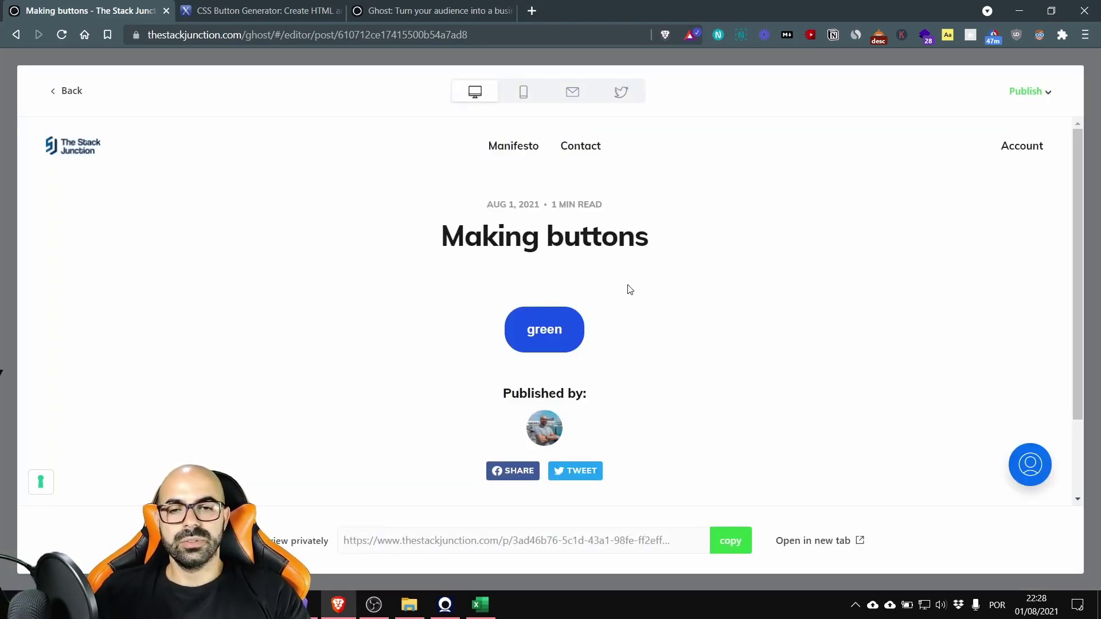
# - Change the generator's hover background to magenta #e678d7, then return to the Ghost tab
pyautogui.click(209, 15)
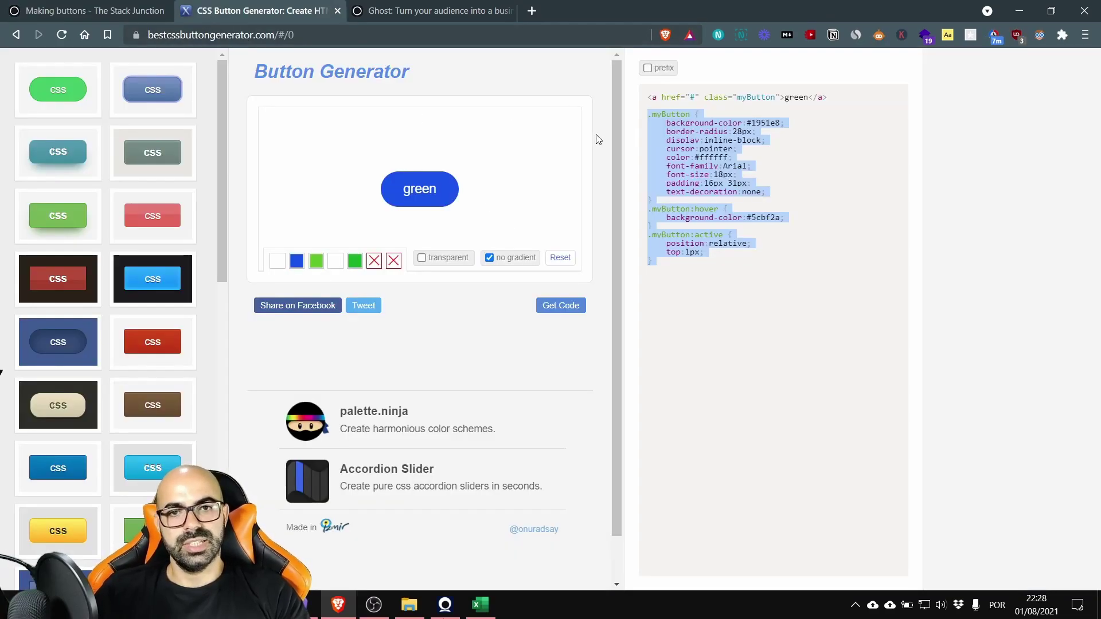
pyautogui.click(713, 232)
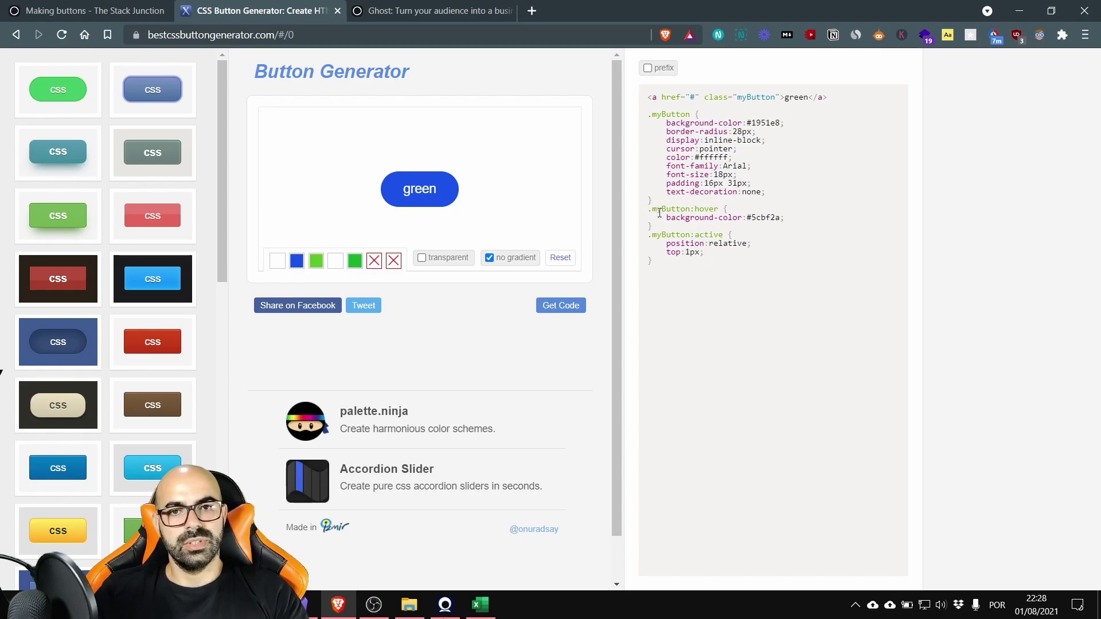
pyautogui.click(316, 261)
pyautogui.click(353, 311)
pyautogui.click(317, 289)
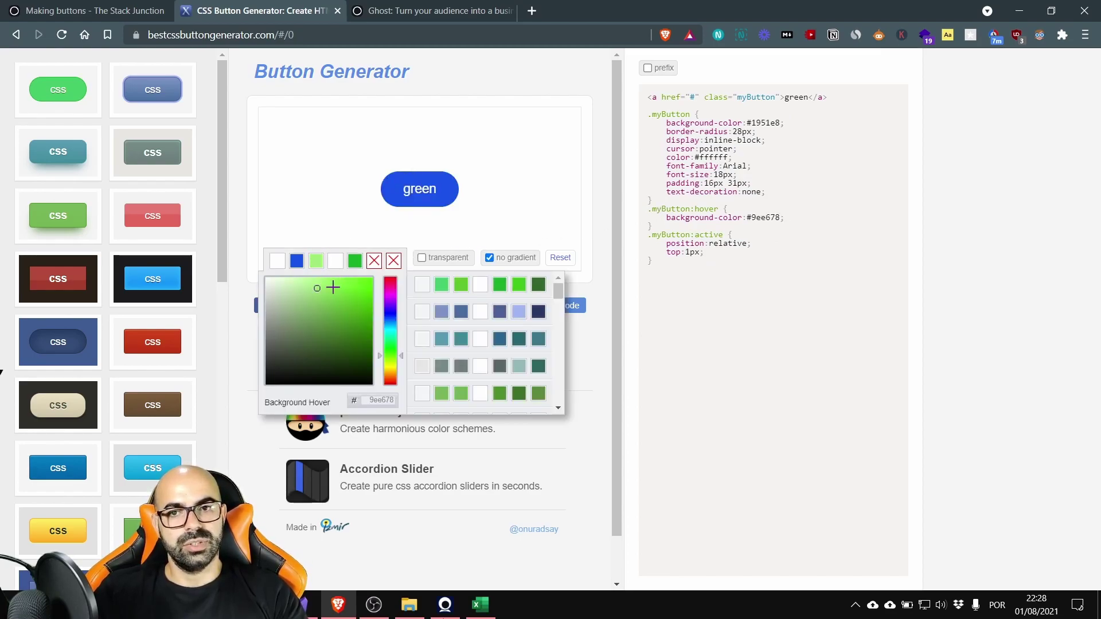
pyautogui.click(390, 293)
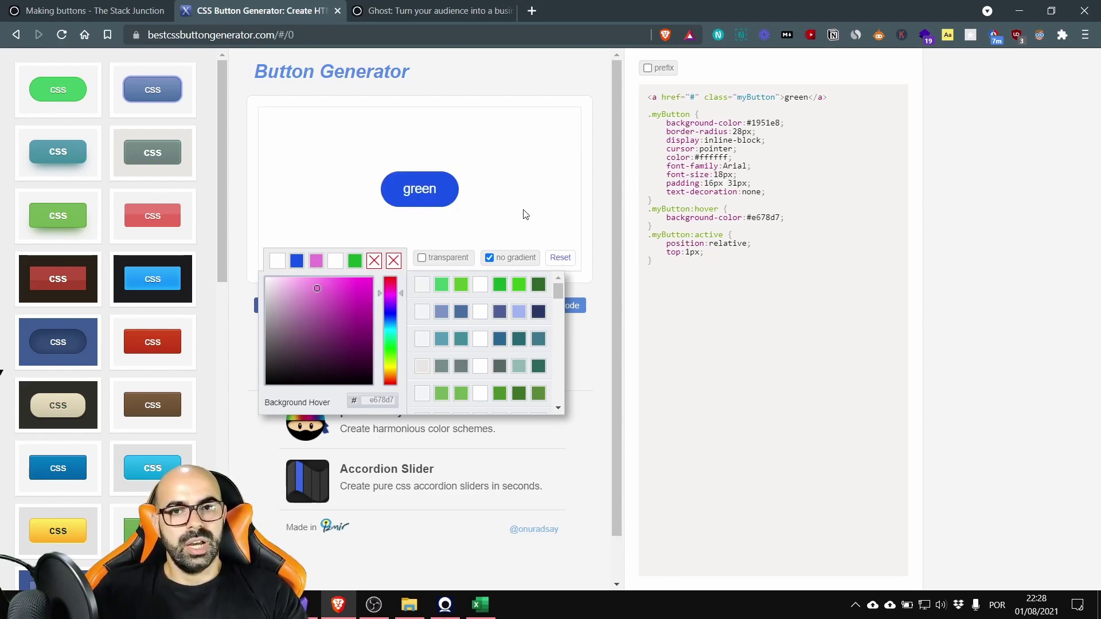
pyautogui.hotkey('ctrl', 'shift', 'Tab')
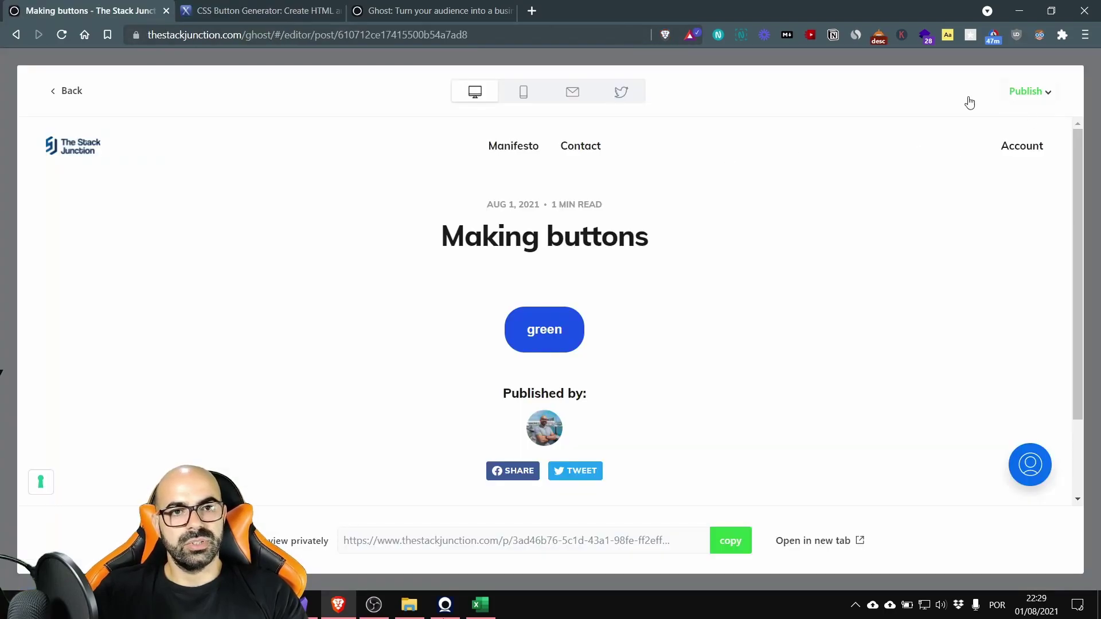
# - Close the preview and open the post's code injection settings
pyautogui.click(85, 85)
pyautogui.click(1054, 85)
pyautogui.click(935, 423)
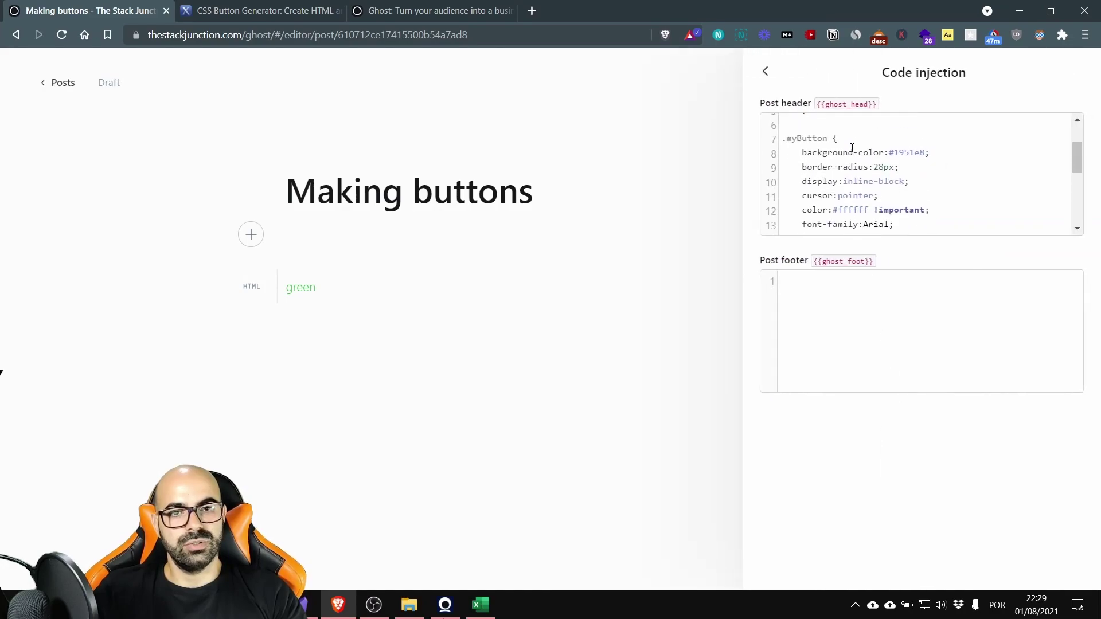
pyautogui.scroll(-3, 853, 149)
# - Delete the .myButton:hover and .myButton:active rules from the post header CSS
pyautogui.moveTo(782, 153); pyautogui.dragTo(947, 163)
pyautogui.press('BackSpace')
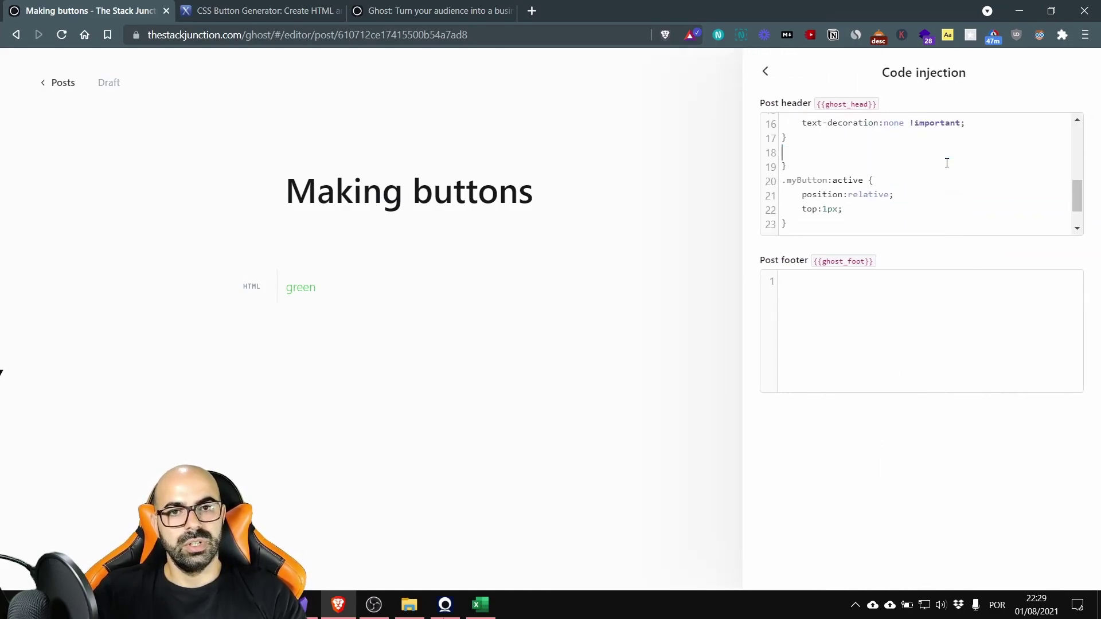
pyautogui.hotkey('shift', 'Down')
pyautogui.hotkey('shift', 'Down')
pyautogui.hotkey('shift', 'Down')
pyautogui.hotkey('shift', 'Down')
pyautogui.hotkey('shift', 'Down')
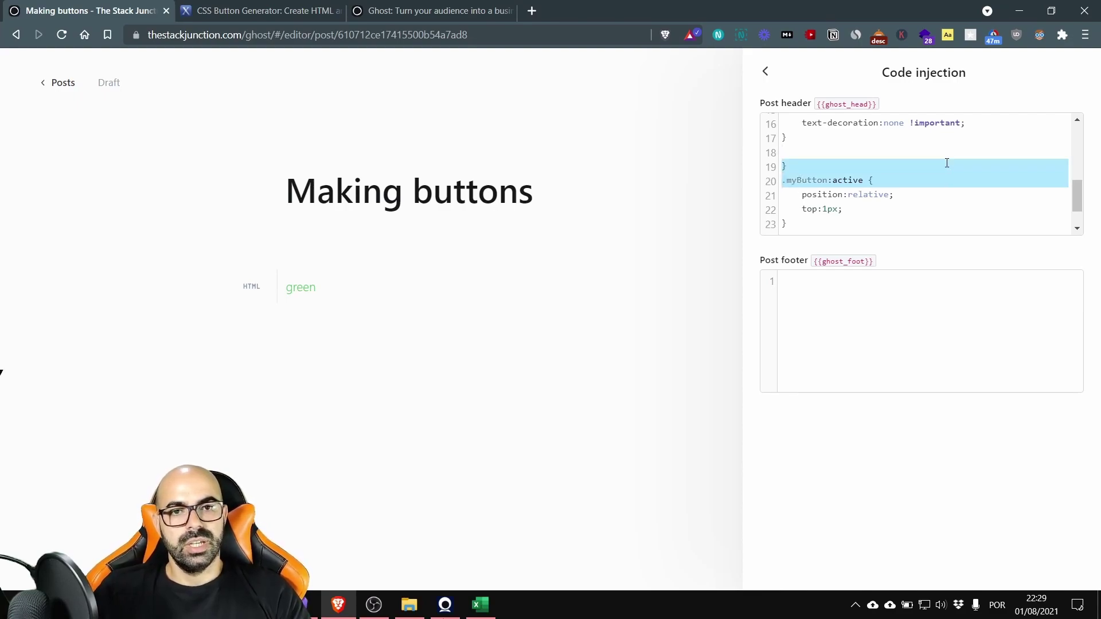
pyautogui.press('BackSpace')
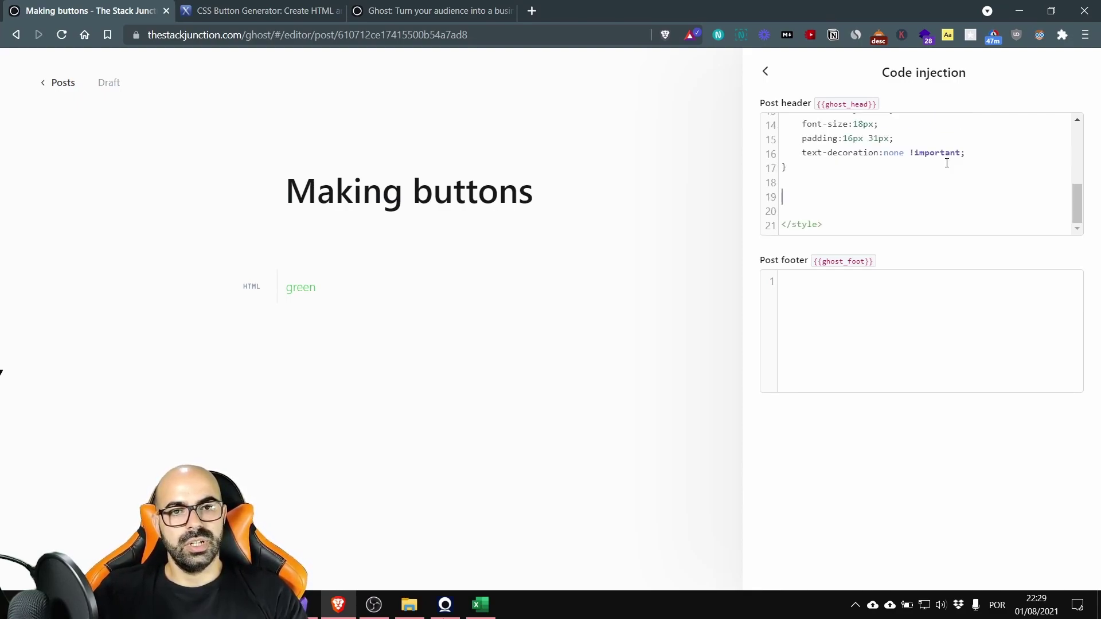
pyautogui.press('BackSpace')
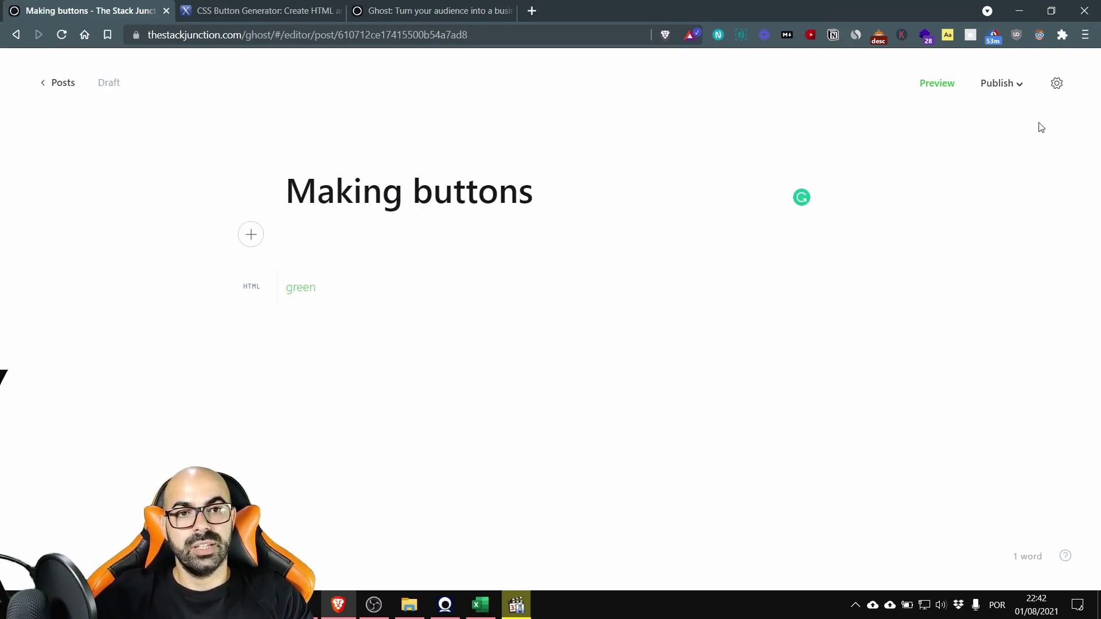
# - Add width:100%; to the .myButton rule in the post's code injection
pyautogui.click(1057, 83)
pyautogui.click(918, 414)
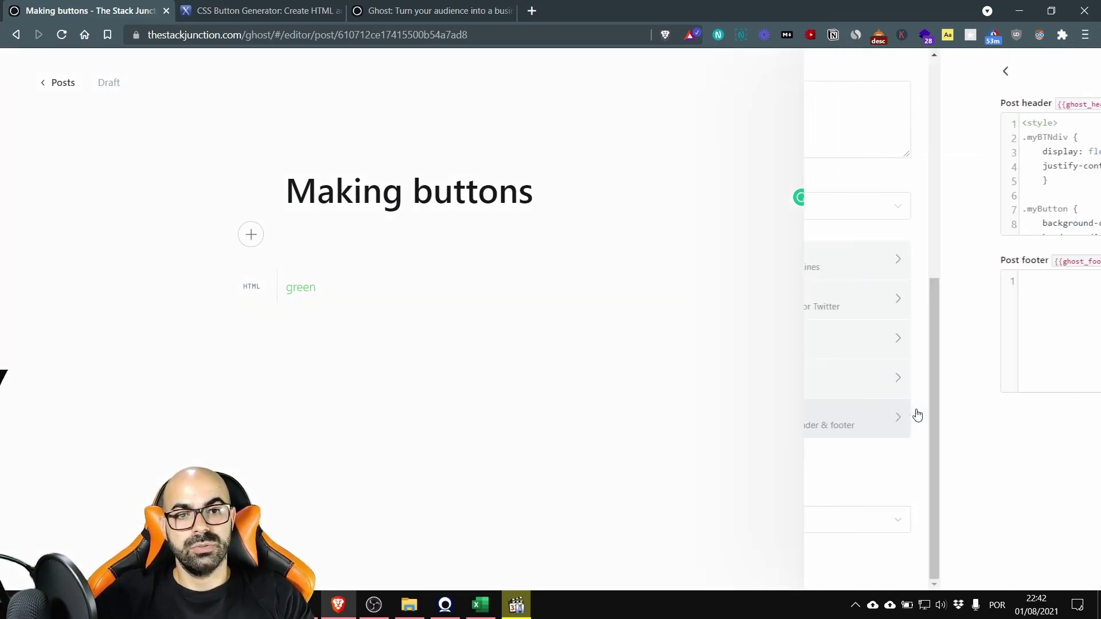
pyautogui.scroll(-2, 879, 162)
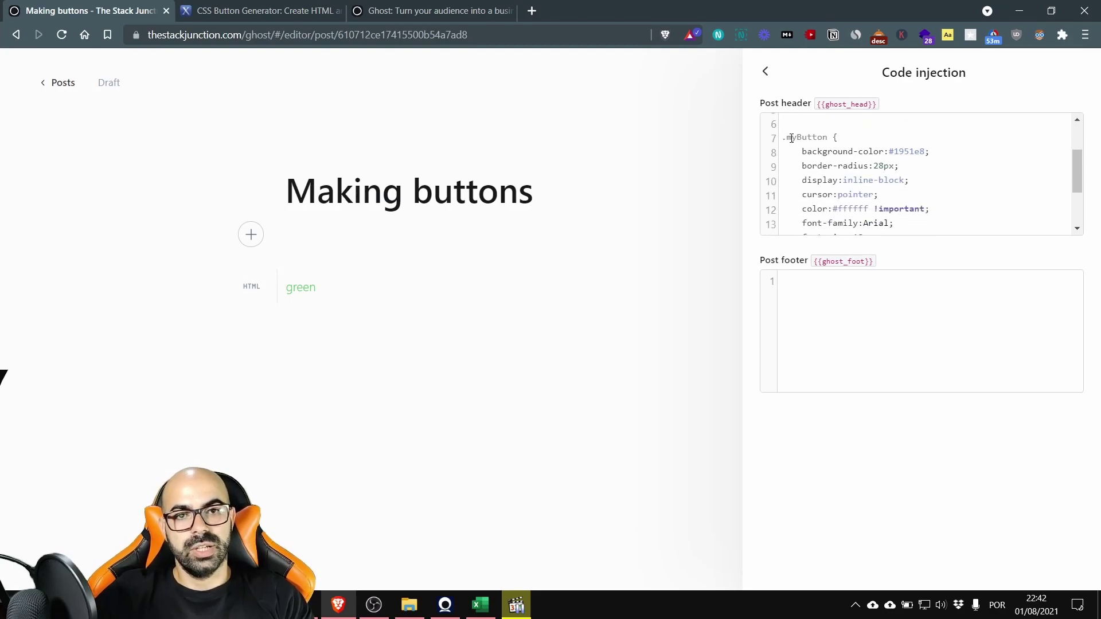
pyautogui.scroll(-2, 840, 179)
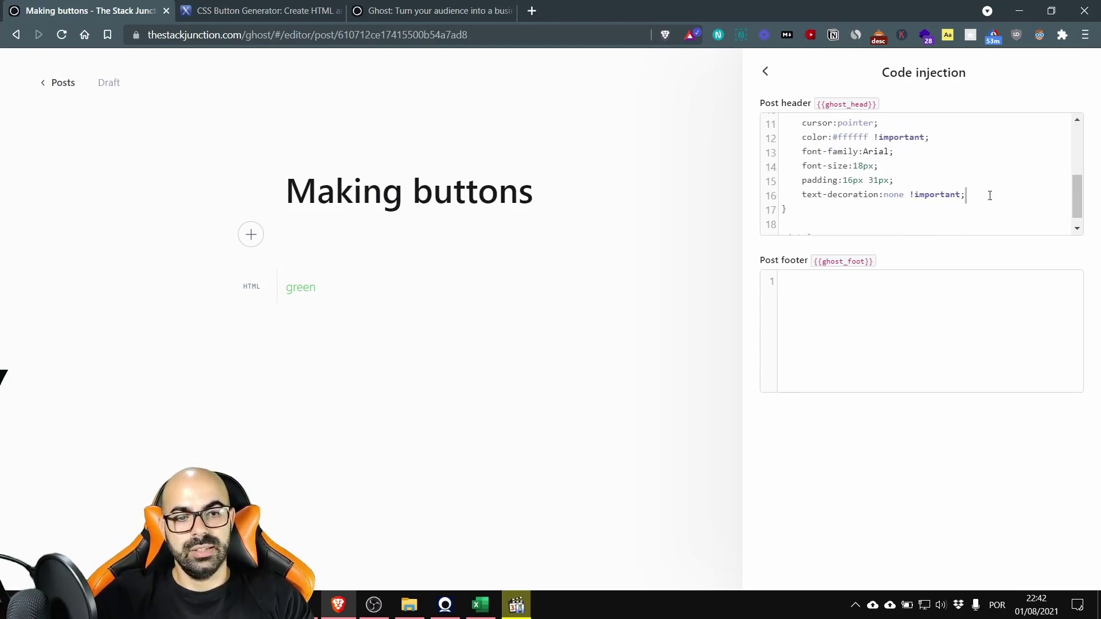
pyautogui.press('Return')
pyautogui.write('width:100%;')
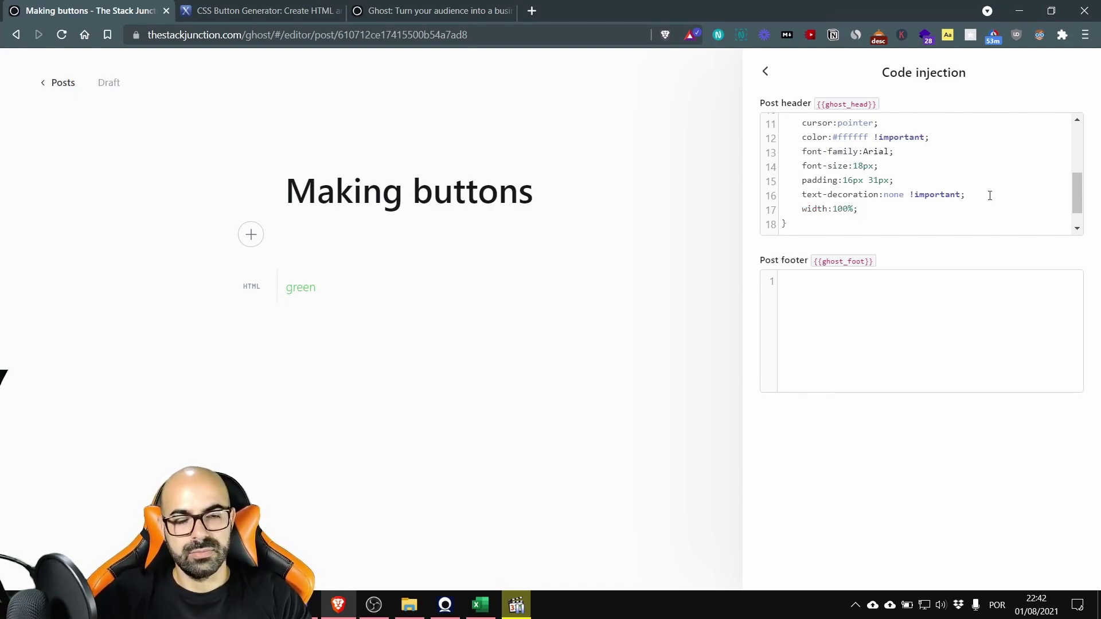
# - Save the post, preview the full-width button, and return to the editor
pyautogui.click(622, 215)
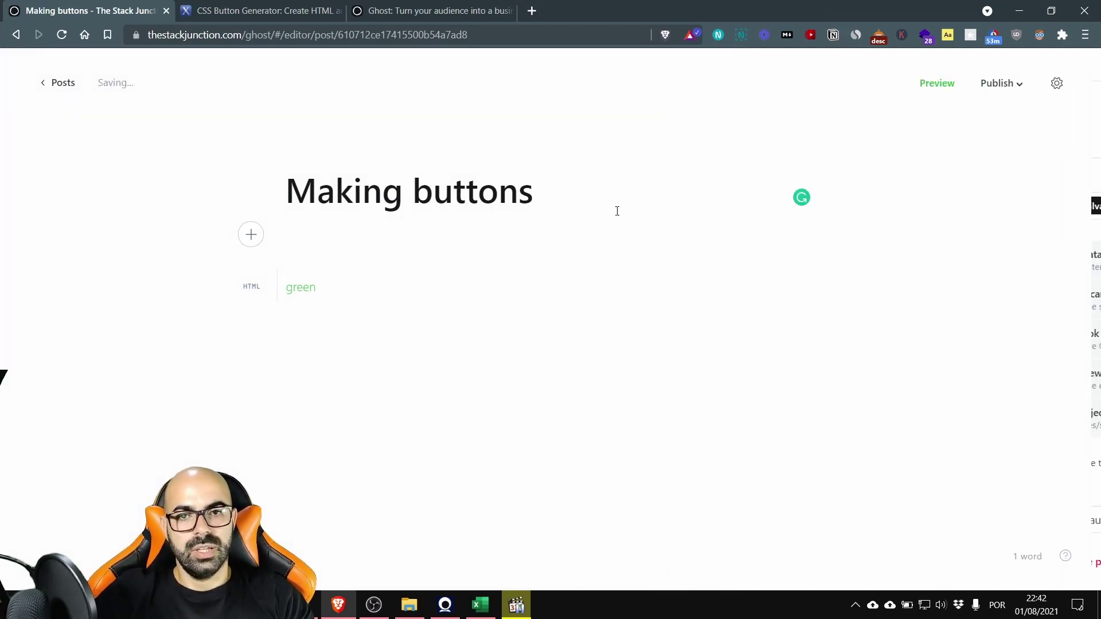
pyautogui.click(952, 86)
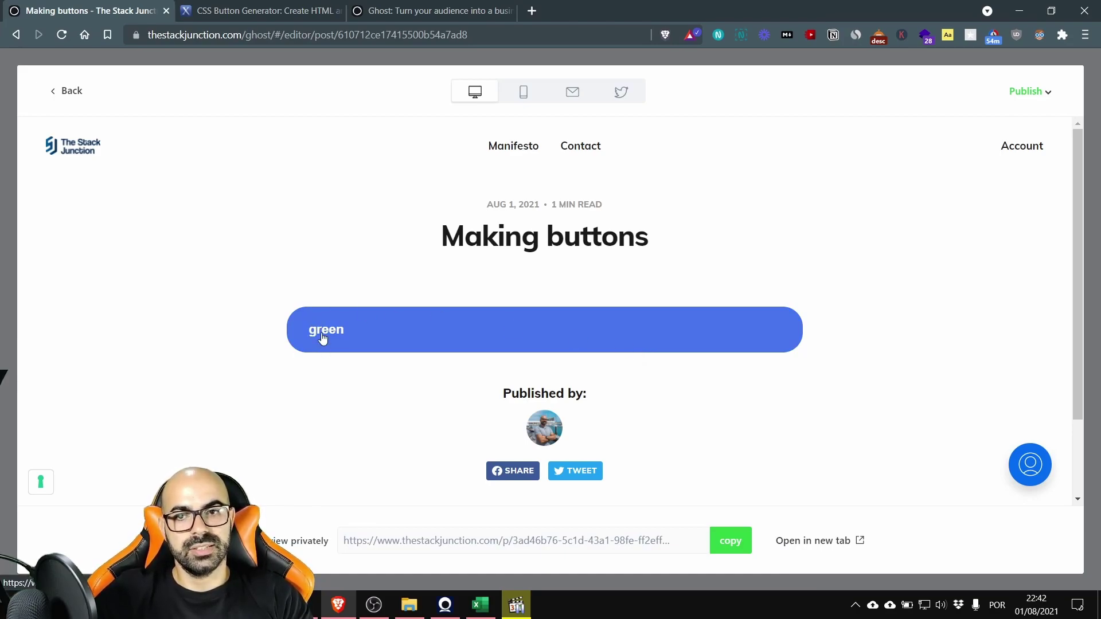
pyautogui.click(70, 93)
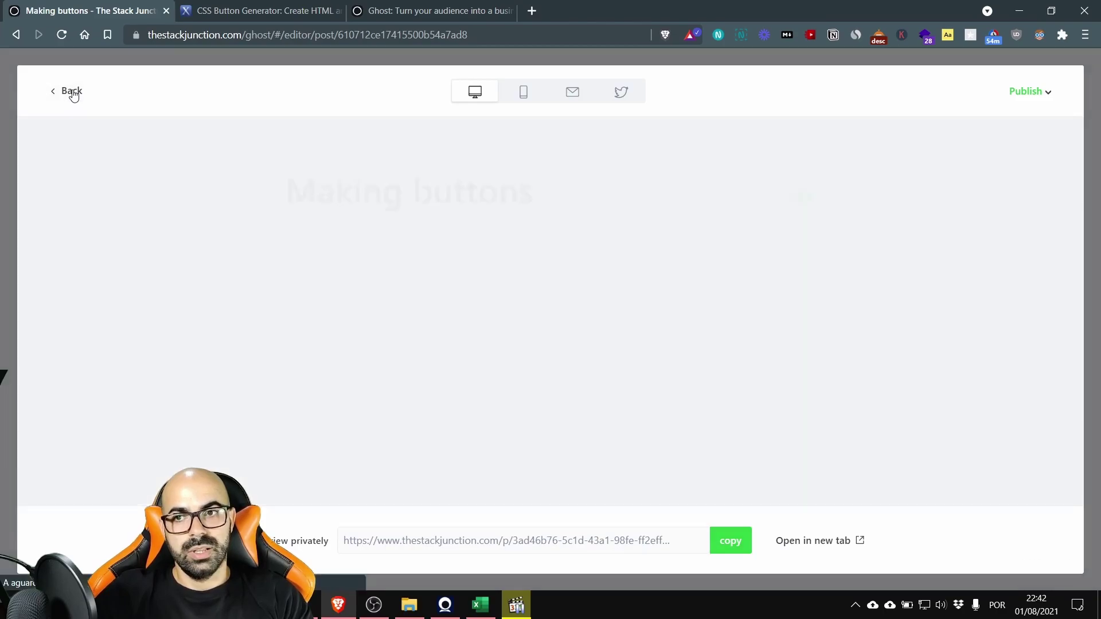
# - Add text-align:center; to the .myButton rule and preview the centred button label
pyautogui.click(1058, 83)
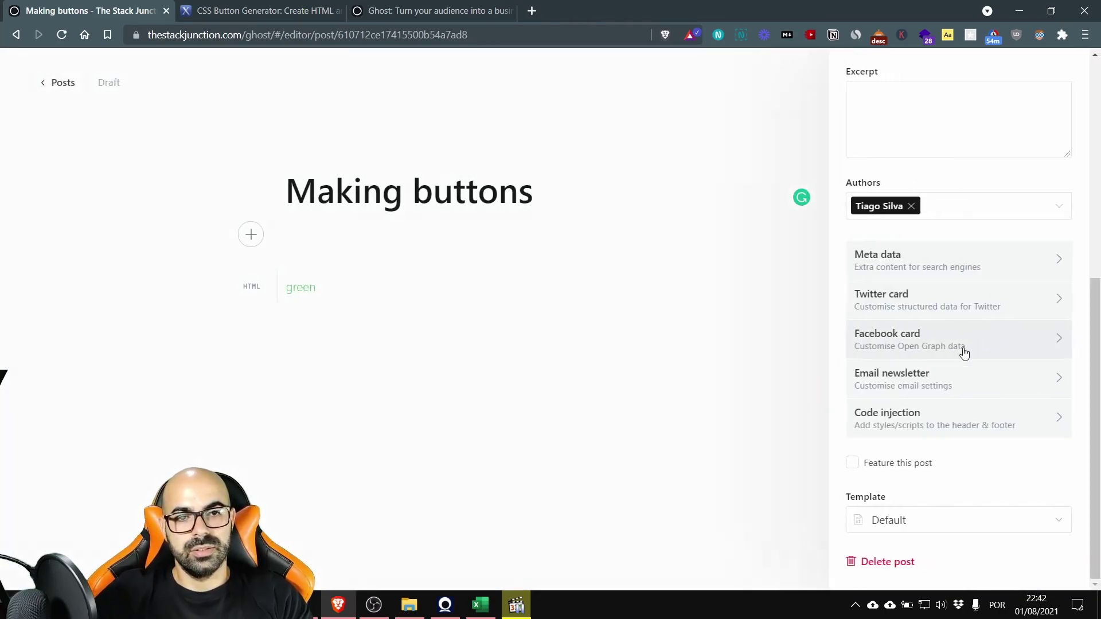
pyautogui.click(924, 429)
pyautogui.scroll(-5, 895, 182)
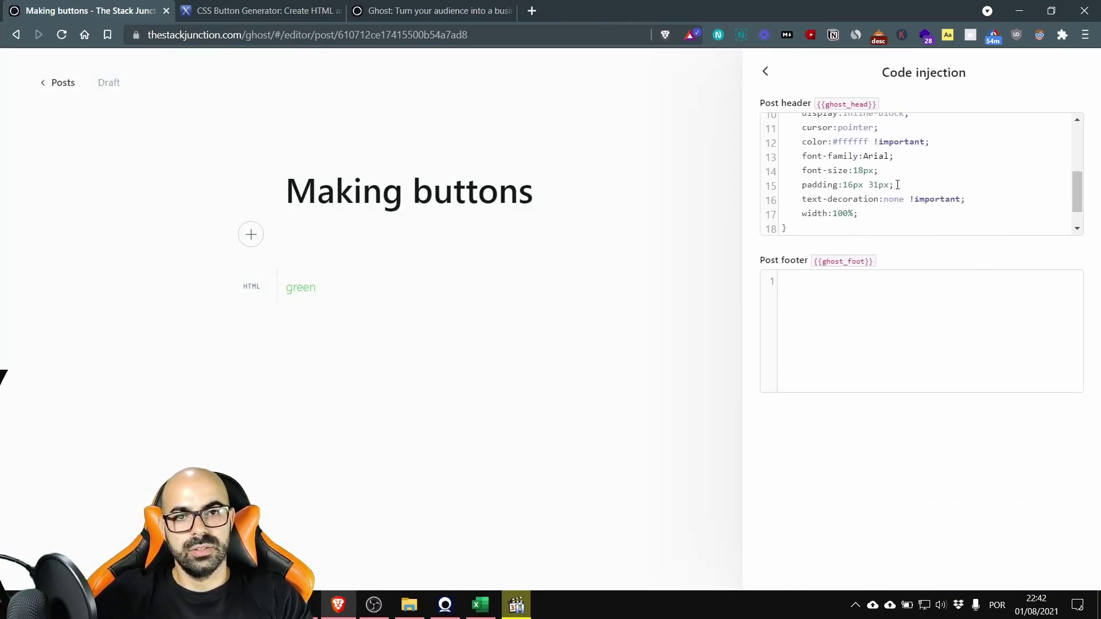
pyautogui.click(919, 213)
pyautogui.press('Return')
pyautogui.write('text-align')
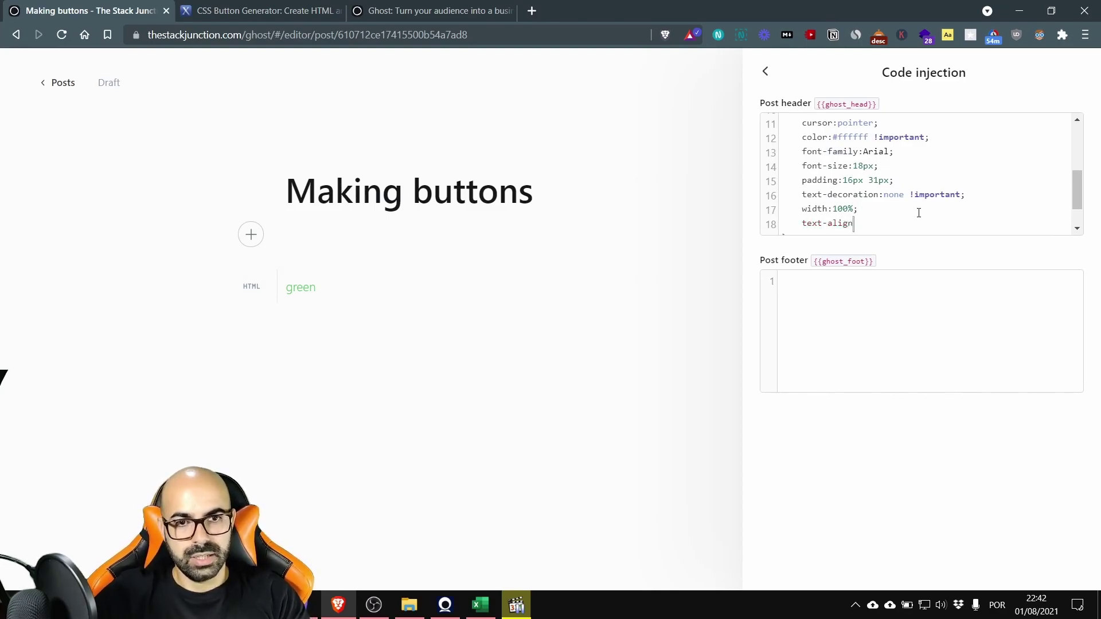
pyautogui.write(':center;')
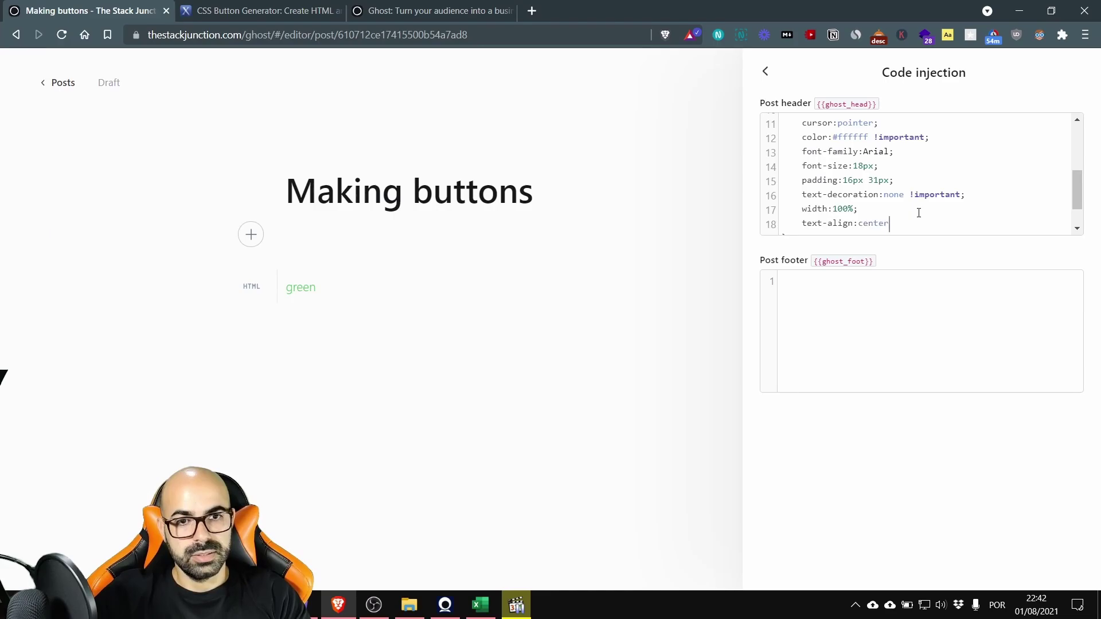
pyautogui.click(447, 233)
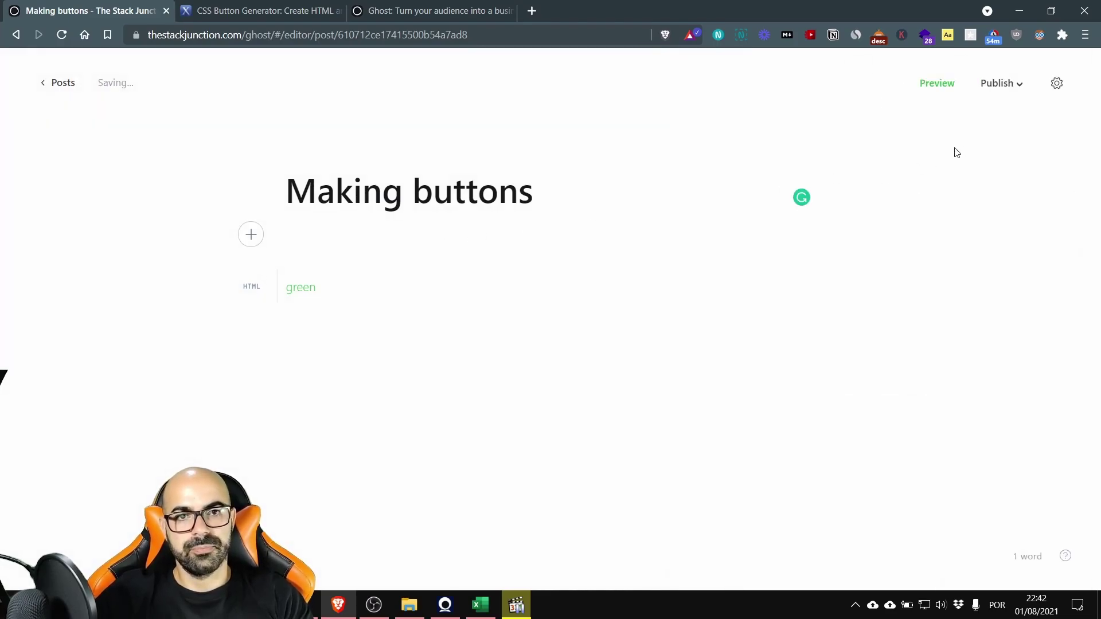
pyautogui.click(951, 88)
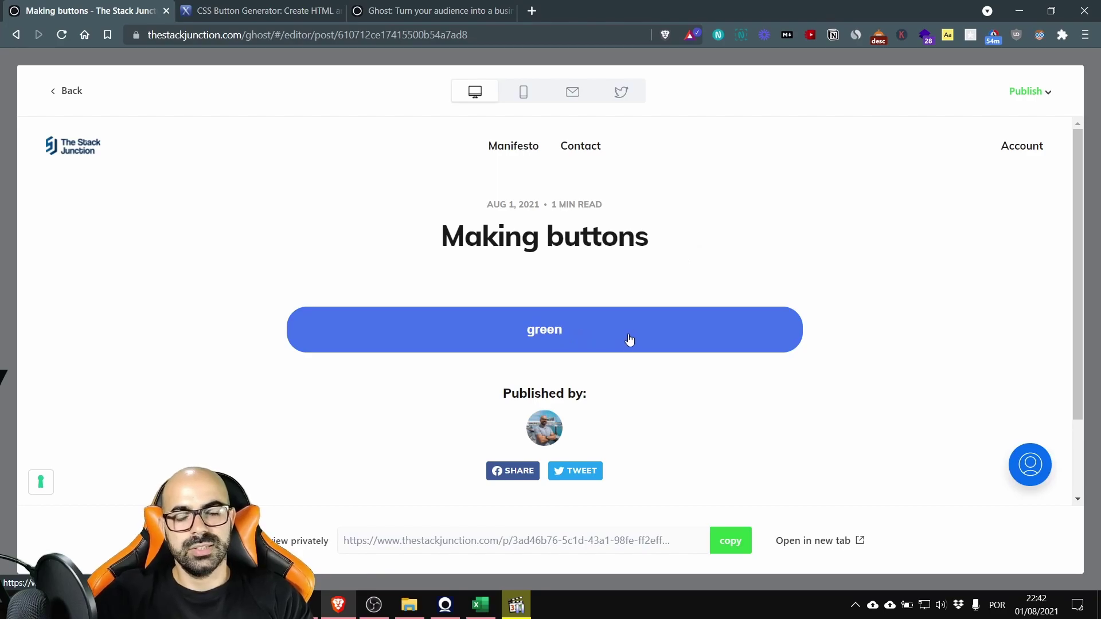
# - Change the button's font-family from Arial to Georgia in the post code injection
pyautogui.click(84, 90)
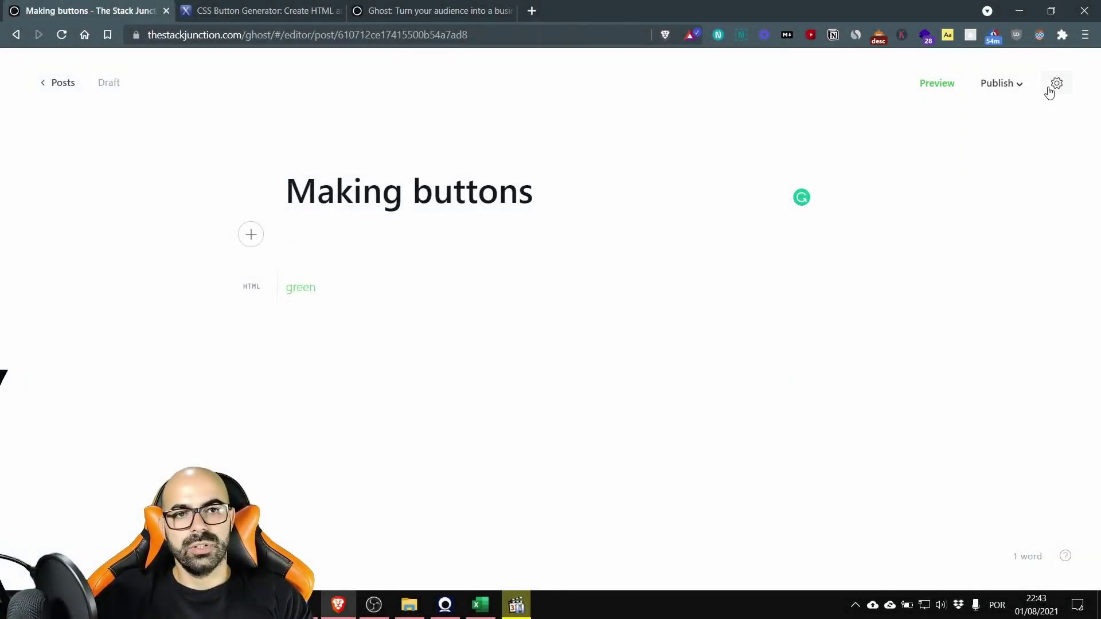
pyautogui.click(1054, 85)
pyautogui.click(878, 433)
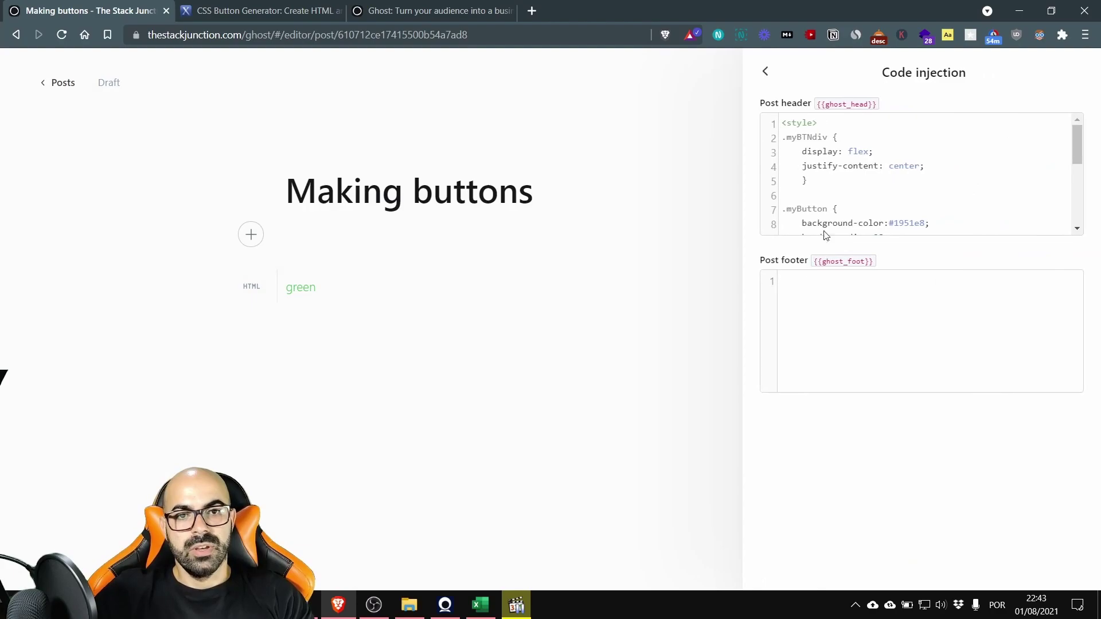
pyautogui.scroll(-3, 849, 179)
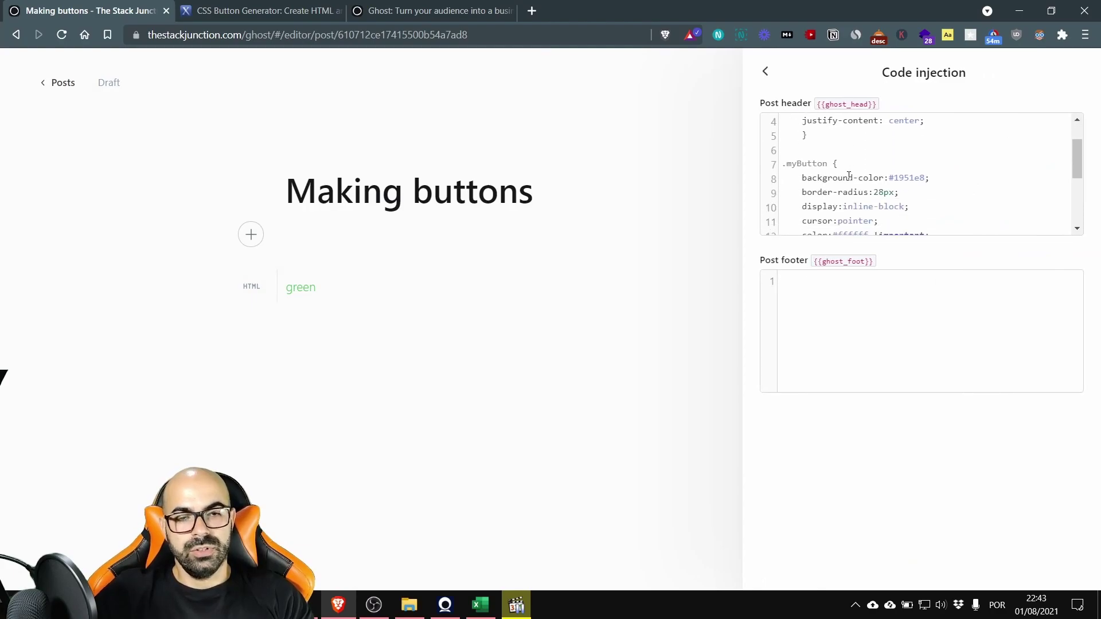
pyautogui.click(902, 201)
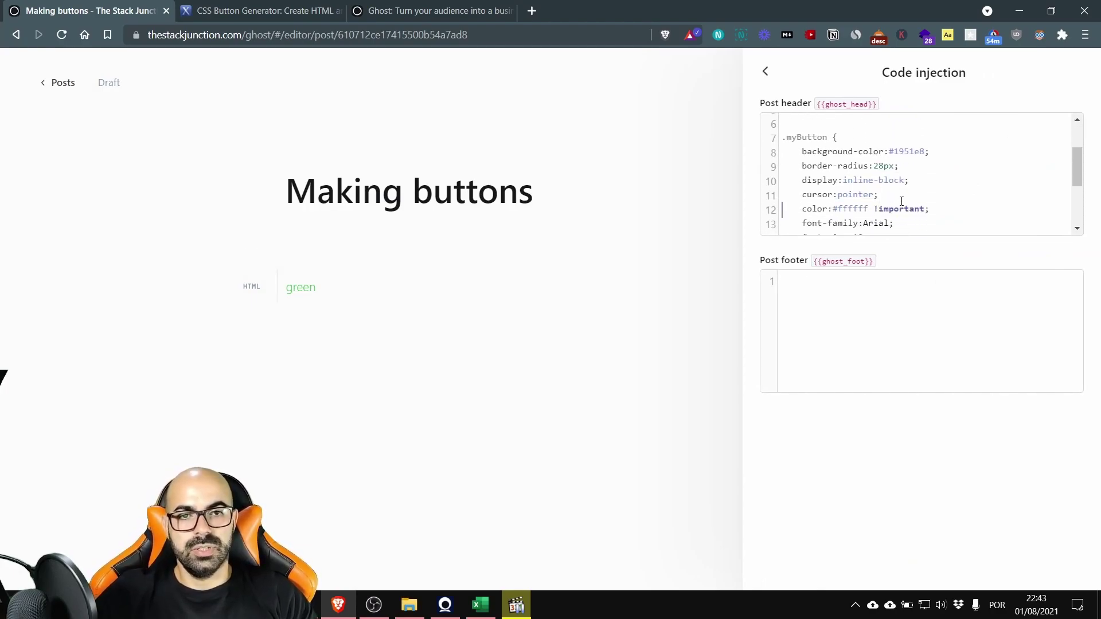
pyautogui.press('Right')
pyautogui.press('Down')
pyautogui.hotkey('shift', 'Down')
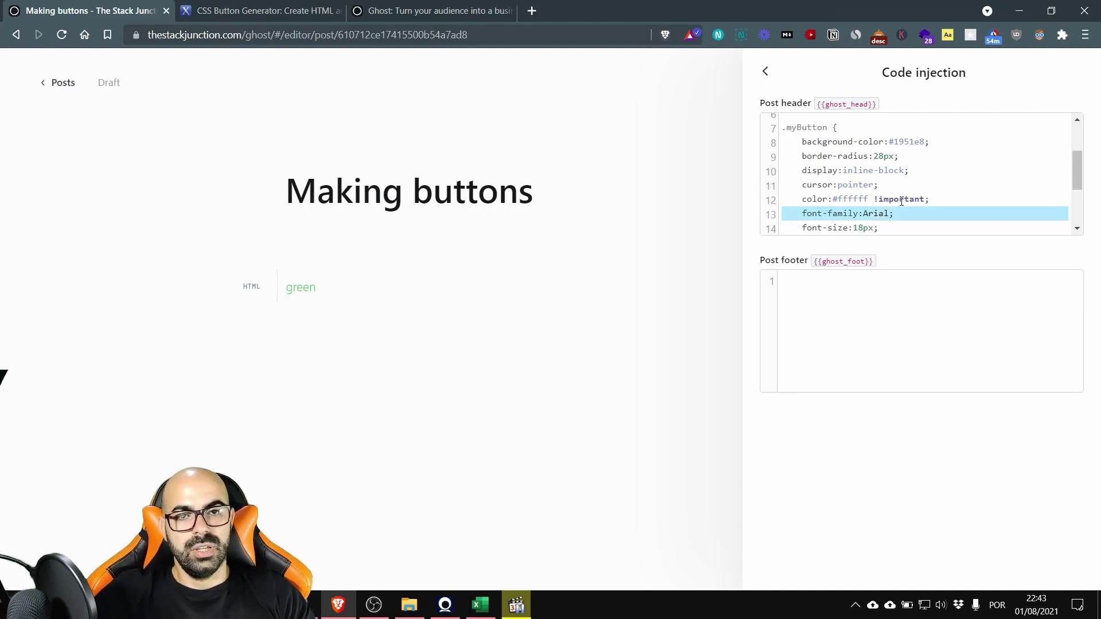
pyautogui.doubleClick(876, 212)
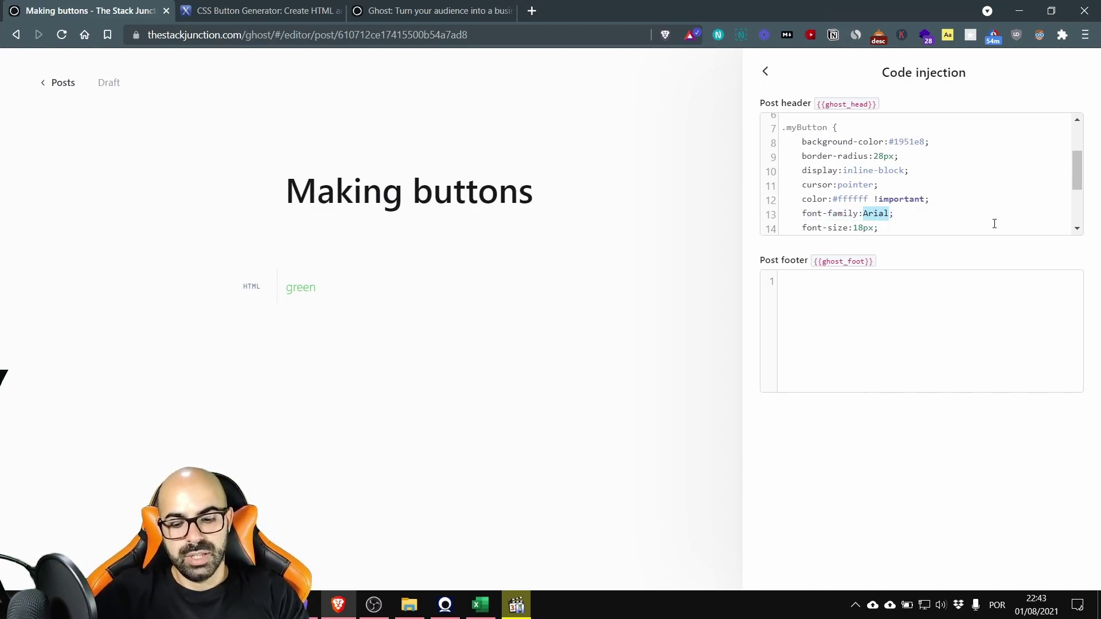
pyautogui.write('Geor')
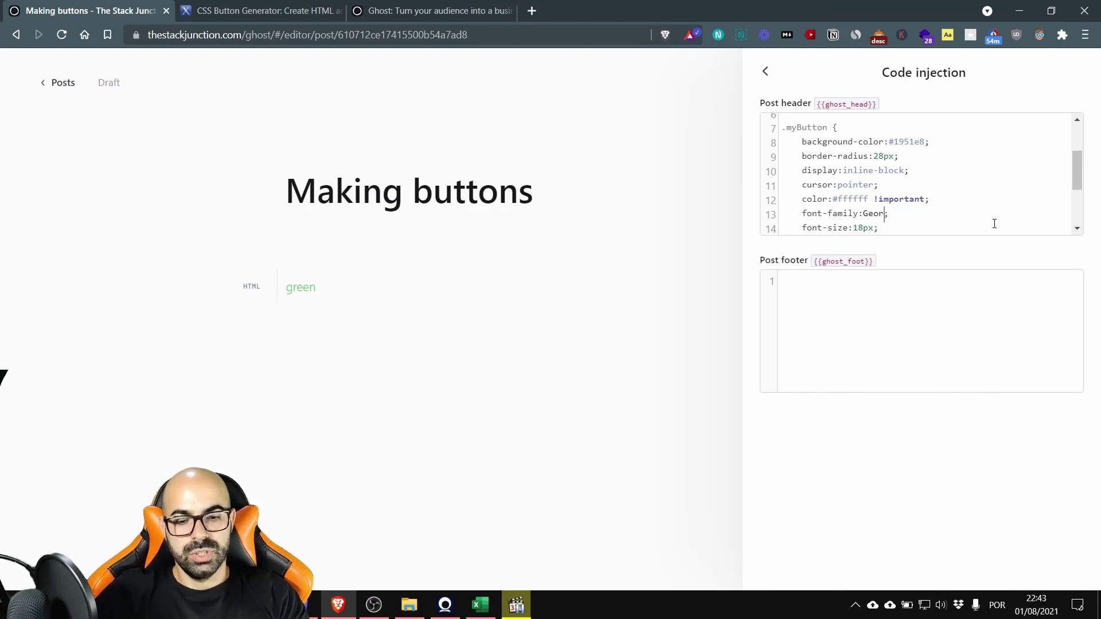
pyautogui.write('gia')
# - Change the font-size from 18px to 16px, save, and preview the restyled button
pyautogui.press('Down')
pyautogui.press('Left')
pyautogui.press('Left')
pyautogui.press('Left')
pyautogui.press('BackSpace')
pyautogui.write('6')
pyautogui.click(625, 176)
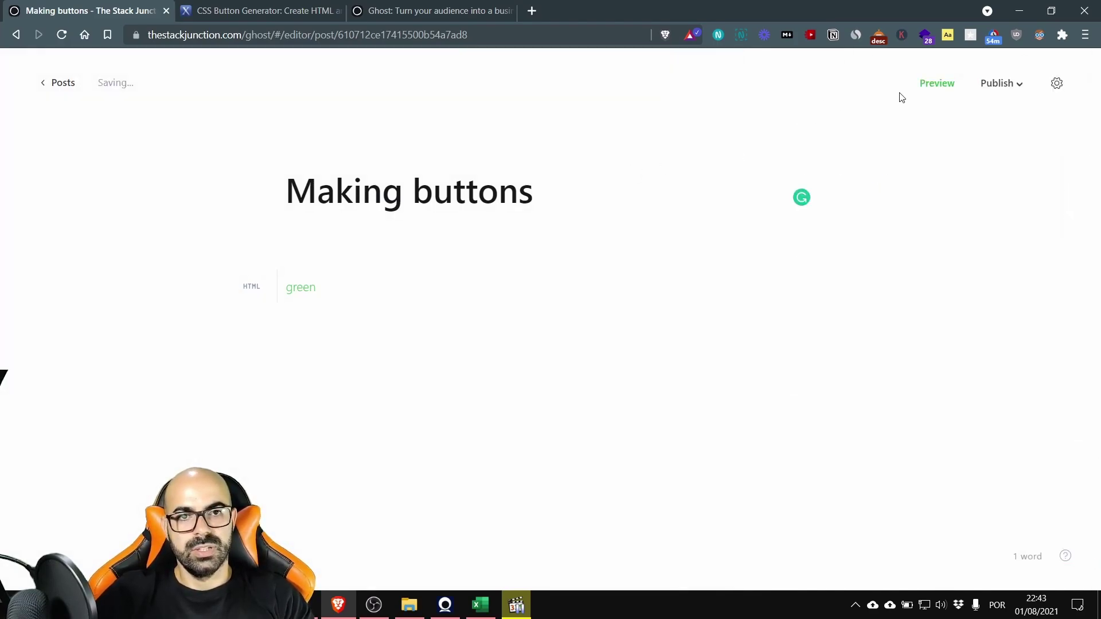
pyautogui.click(941, 87)
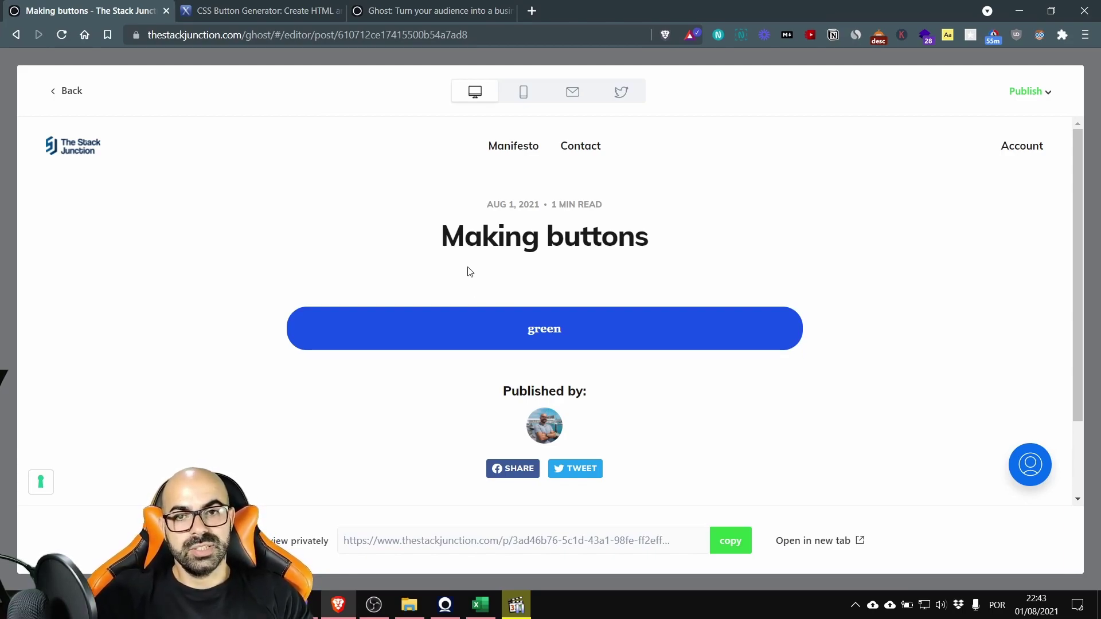
pyautogui.moveTo(433, 241); pyautogui.dragTo(662, 247)
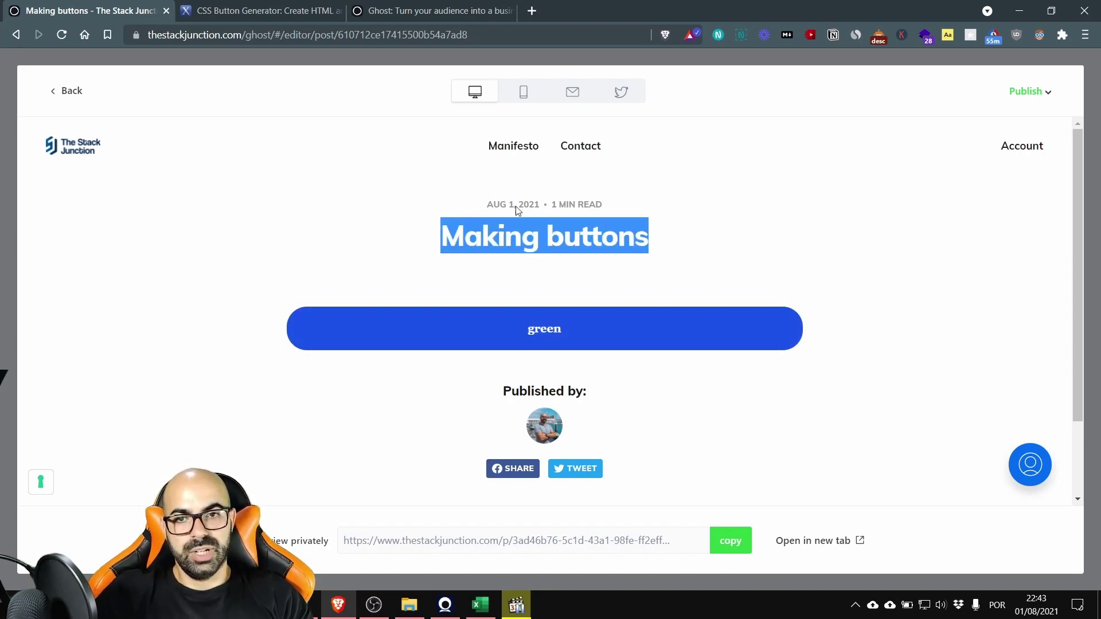
# - Delete the font-family:Georgia line from the .myButton CSS in code injection
pyautogui.click(453, 254)
pyautogui.click(50, 92)
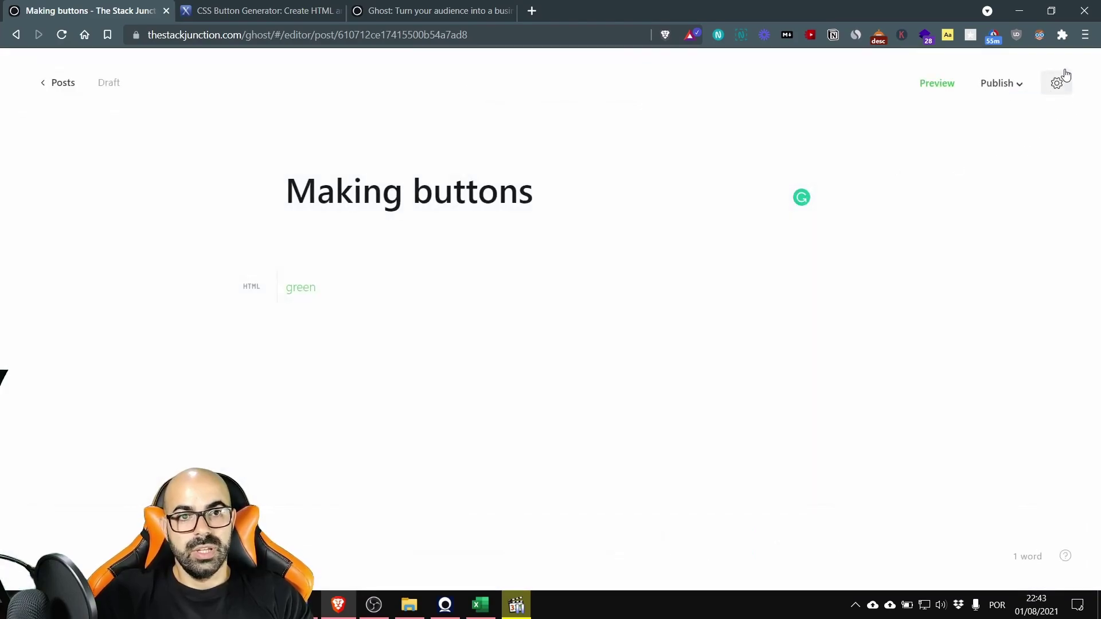
pyautogui.click(1057, 82)
pyautogui.click(948, 412)
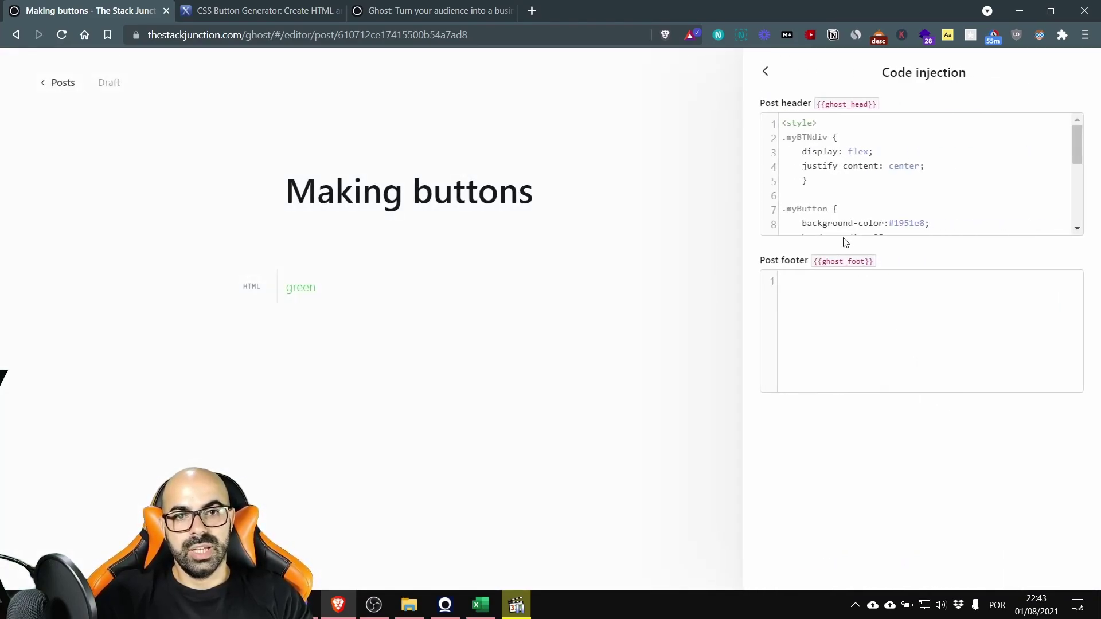
pyautogui.scroll(-5, 880, 206)
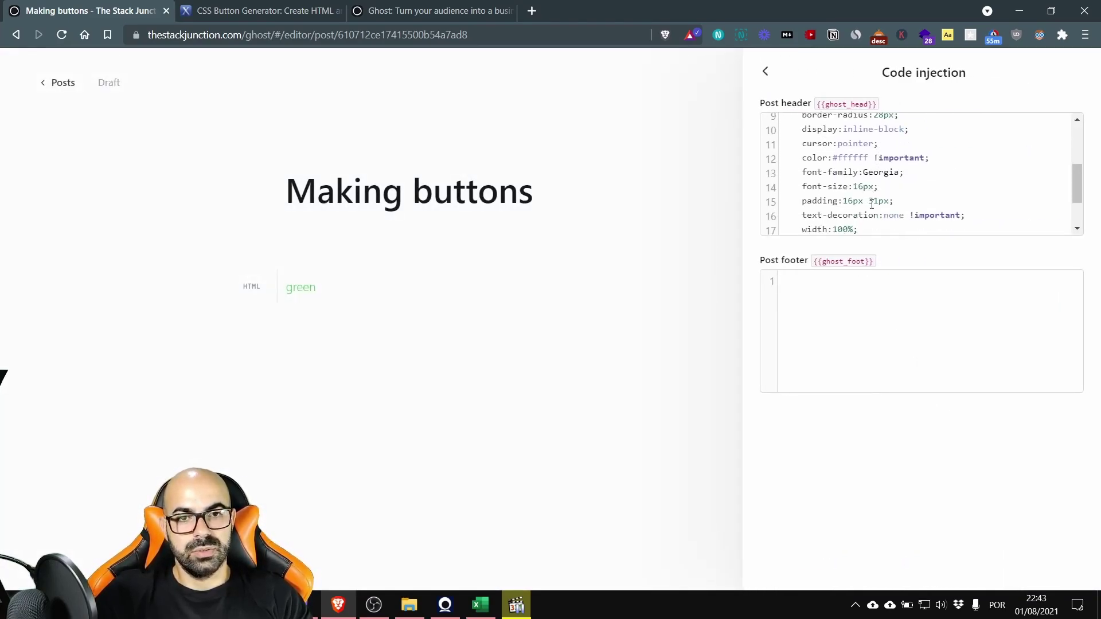
pyautogui.moveTo(802, 153); pyautogui.dragTo(922, 153)
pyautogui.press('BackSpace')
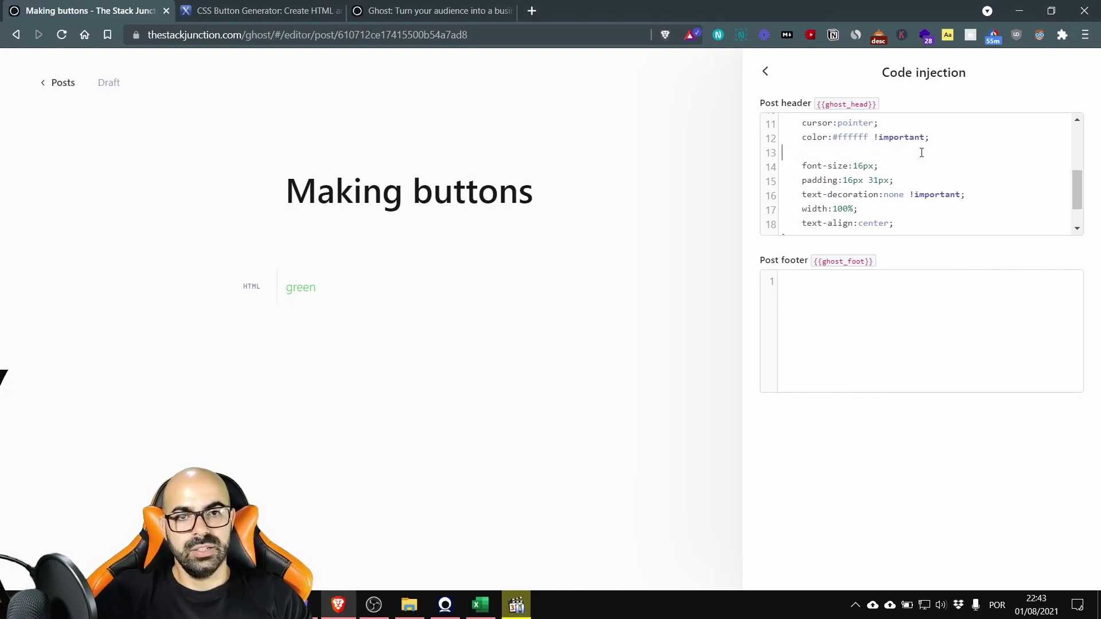
pyautogui.press('BackSpace')
pyautogui.press('Down')
pyautogui.press('Left')
pyautogui.press('Left')
pyautogui.press('Left')
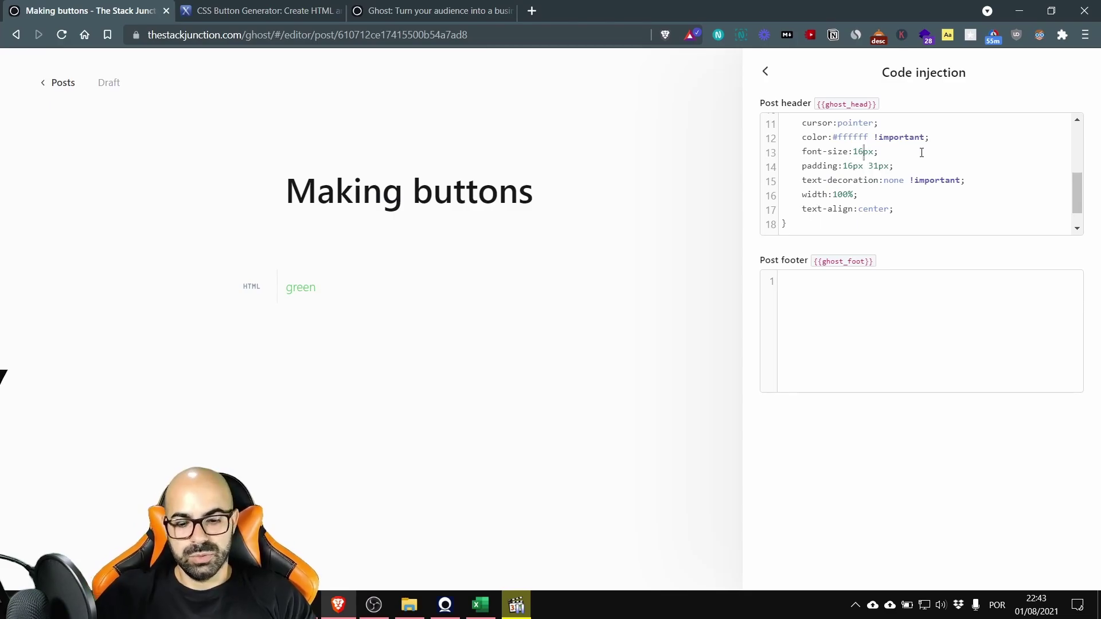
# - Save the change and open the post preview in a new browser tab
pyautogui.click(597, 192)
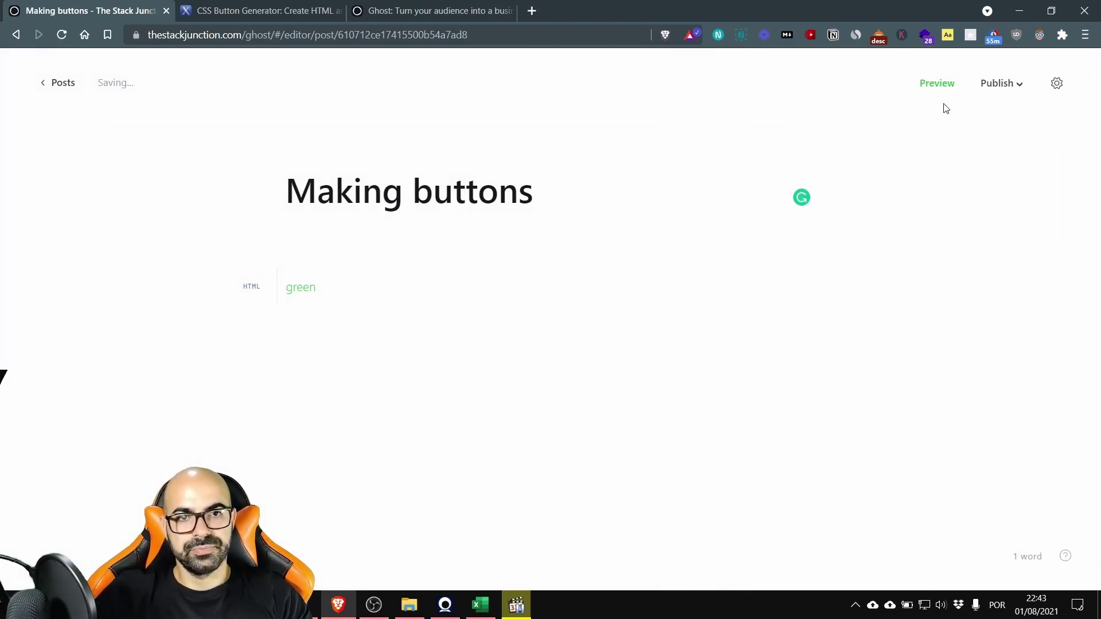
pyautogui.click(950, 86)
pyautogui.click(794, 542)
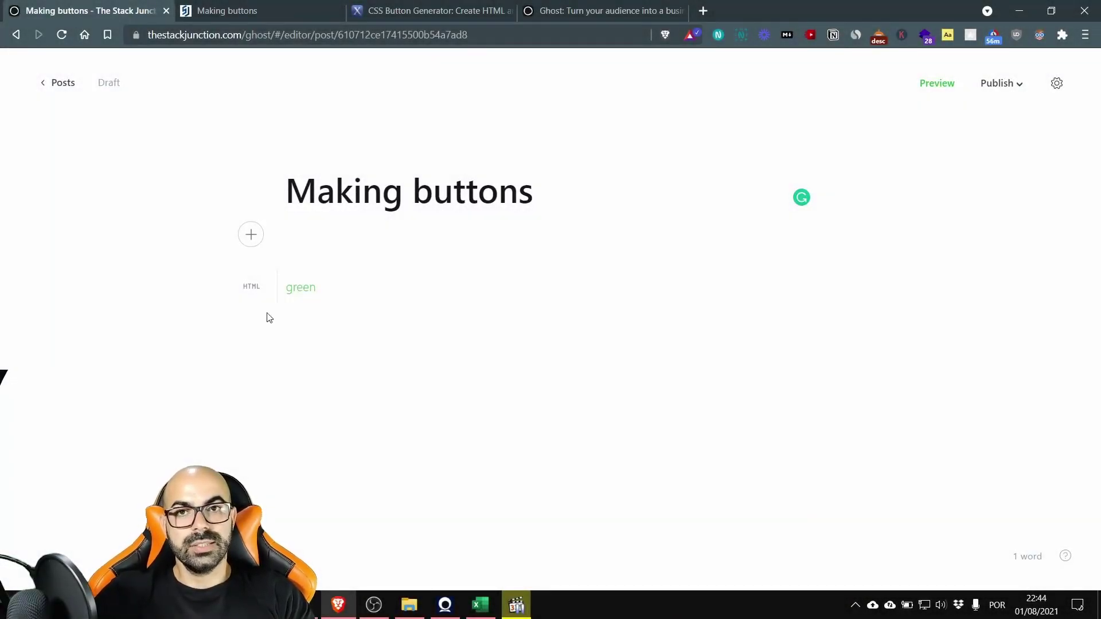
# - Select the HTML card and open its source code for editing
pyautogui.click(337, 299)
pyautogui.click(341, 326)
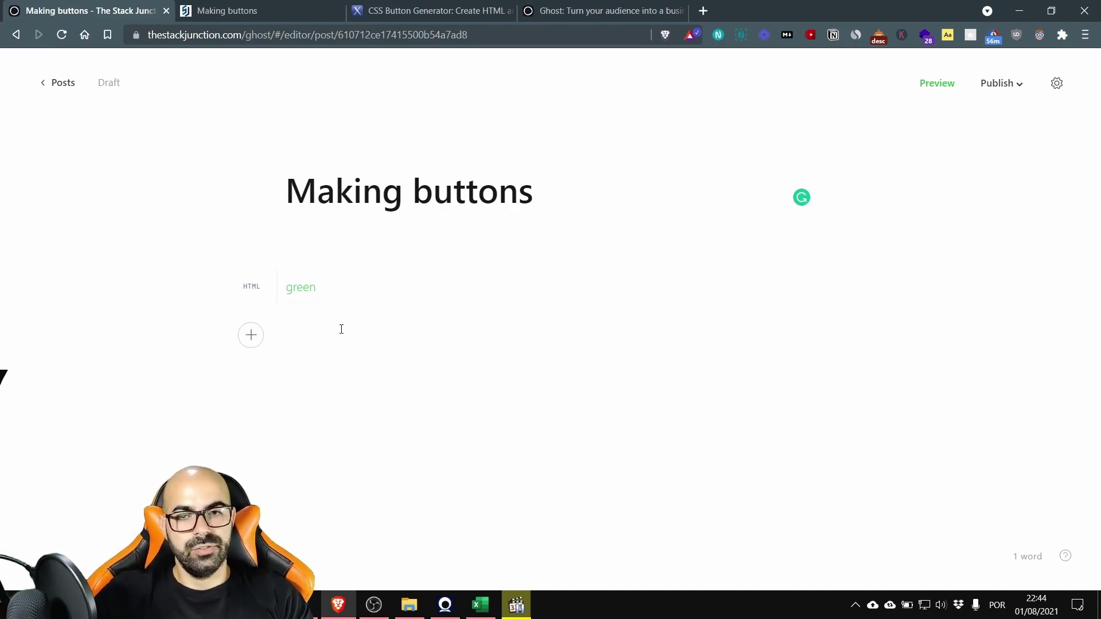
pyautogui.click(339, 301)
pyautogui.click(334, 243)
pyautogui.click(362, 265)
pyautogui.click(369, 305)
pyautogui.click(375, 295)
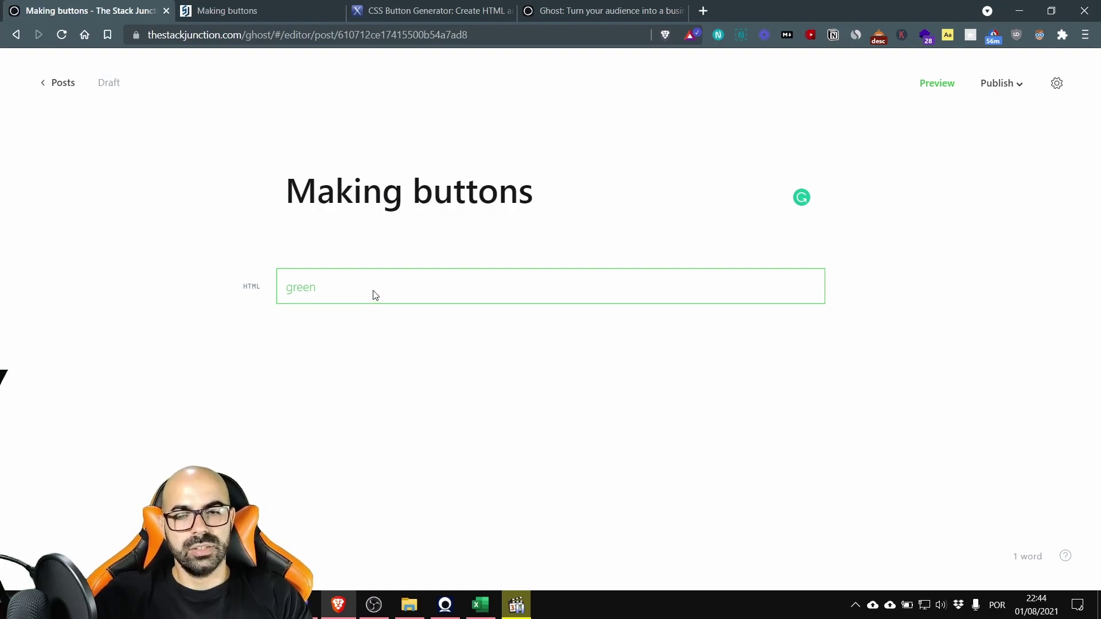
pyautogui.click(376, 295)
pyautogui.moveTo(315, 304); pyautogui.dragTo(585, 298)
pyautogui.click(391, 307)
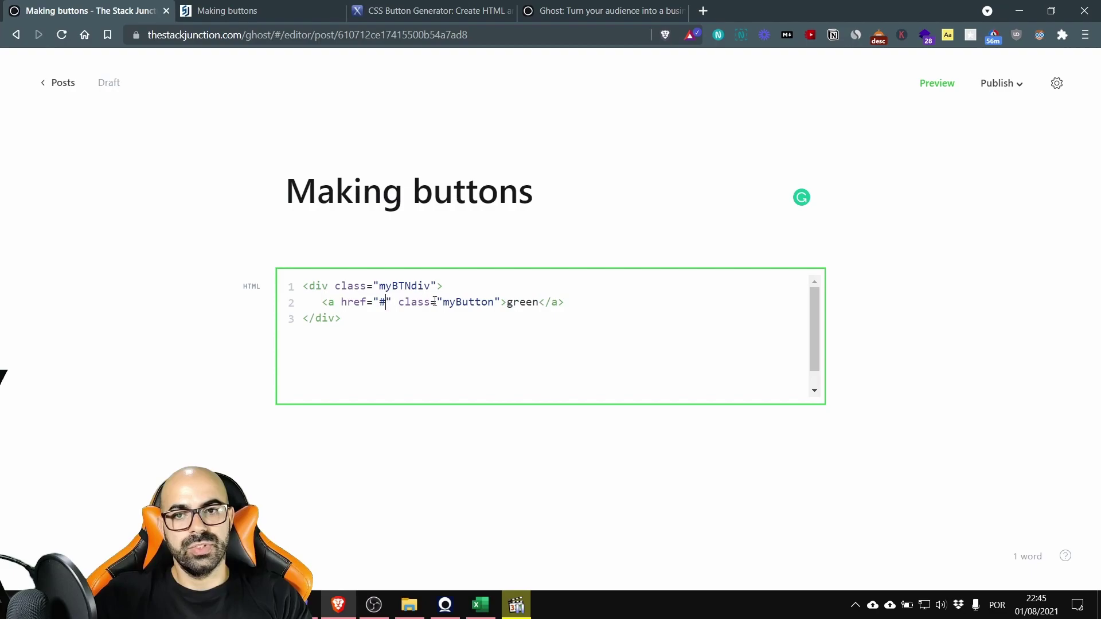
pyautogui.press('BackSpace')
pyautogui.write('https://ghost.org/')
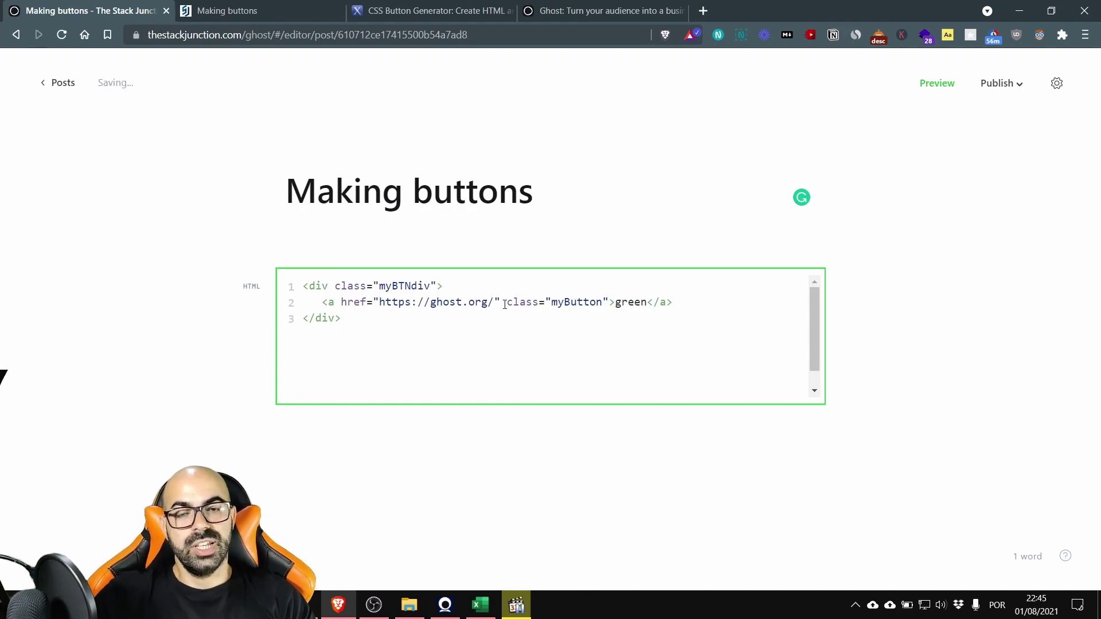
pyautogui.doubleClick(631, 301)
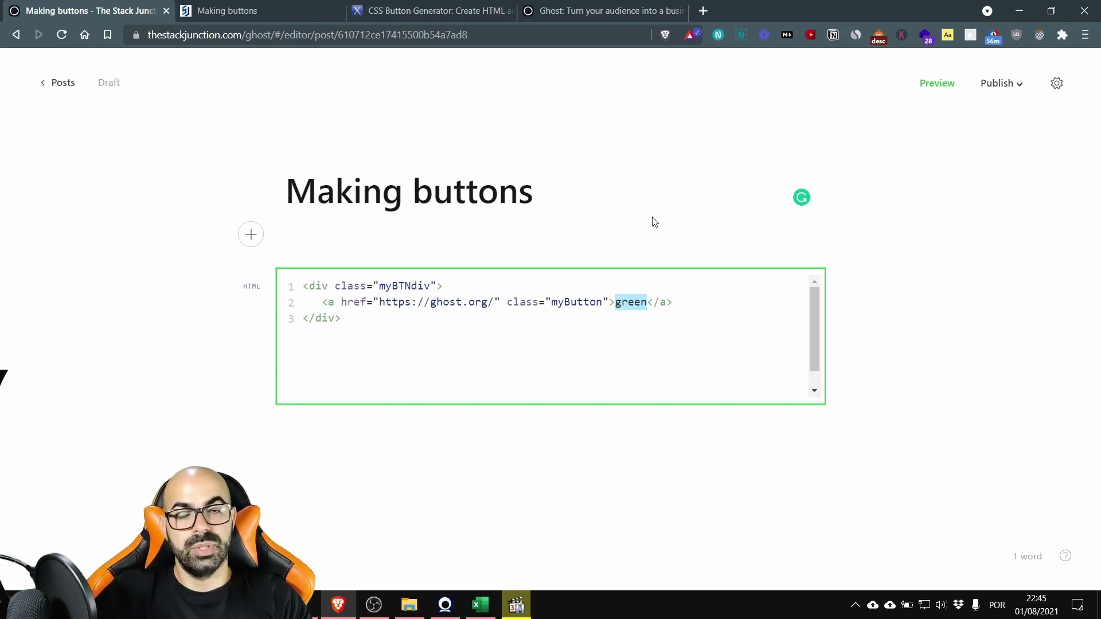
pyautogui.write('Ghost ')
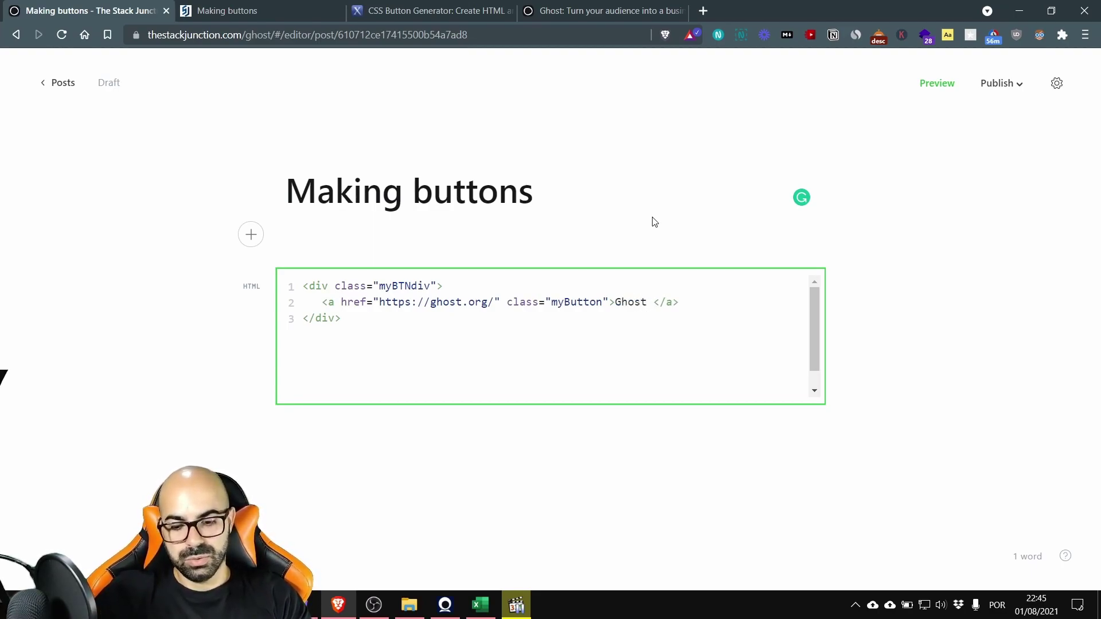
pyautogui.write('website')
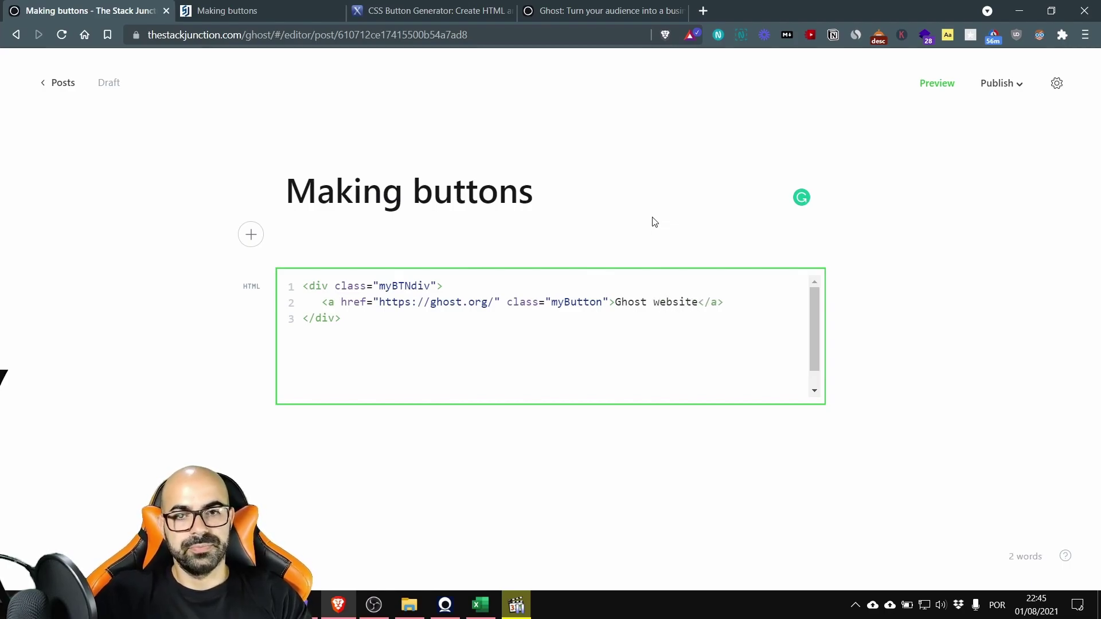
# - Test the Ghost website button in the preview tab, confirming it opens ghost.org
pyautogui.hotkey('ctrl', 'Tab')
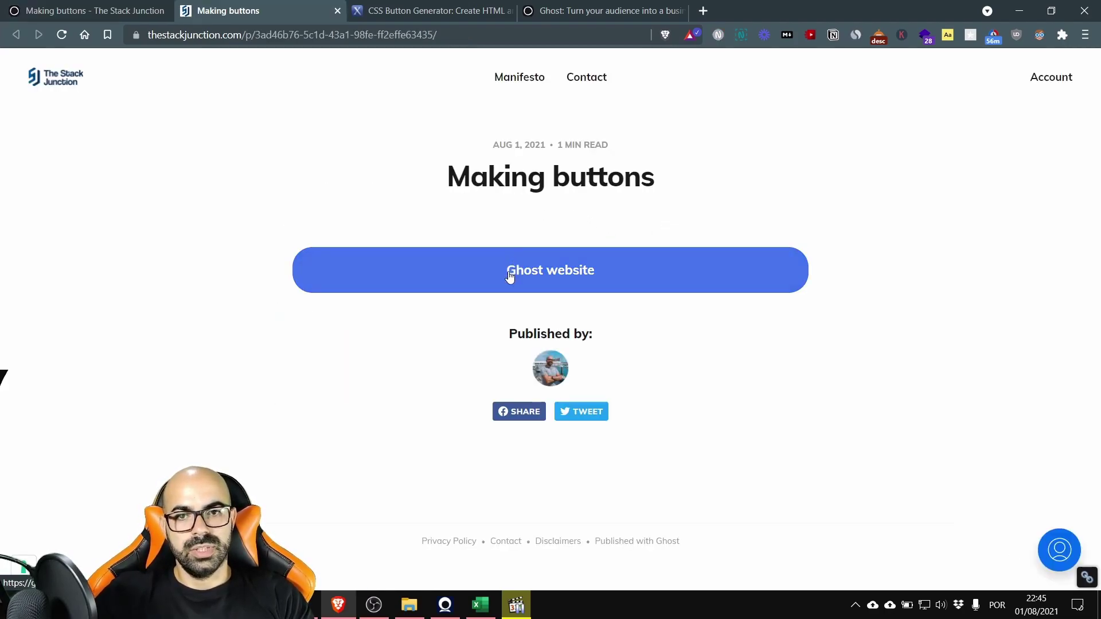
pyautogui.click(542, 276)
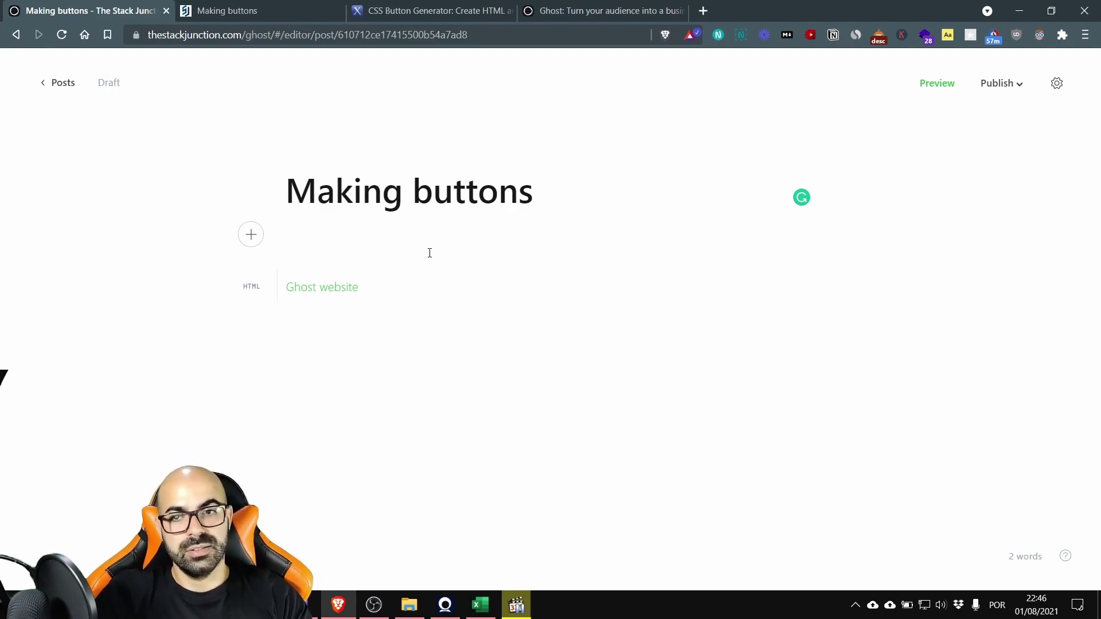
# - Add rel="sponsored" to the Ghost website link's opening tag in the HTML card
pyautogui.click(414, 301)
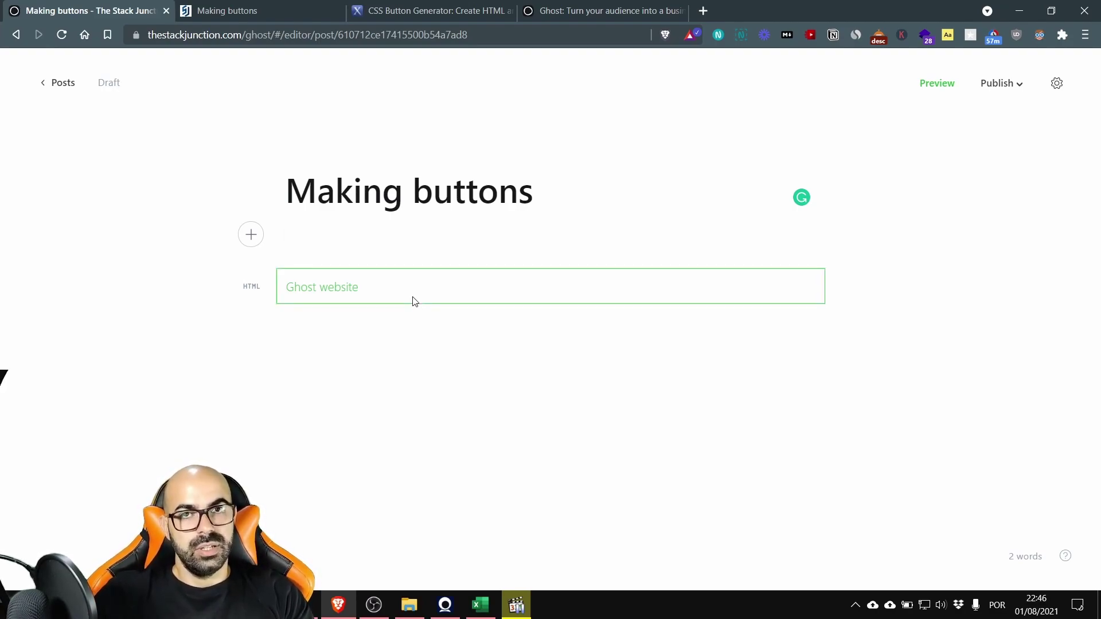
pyautogui.click(414, 302)
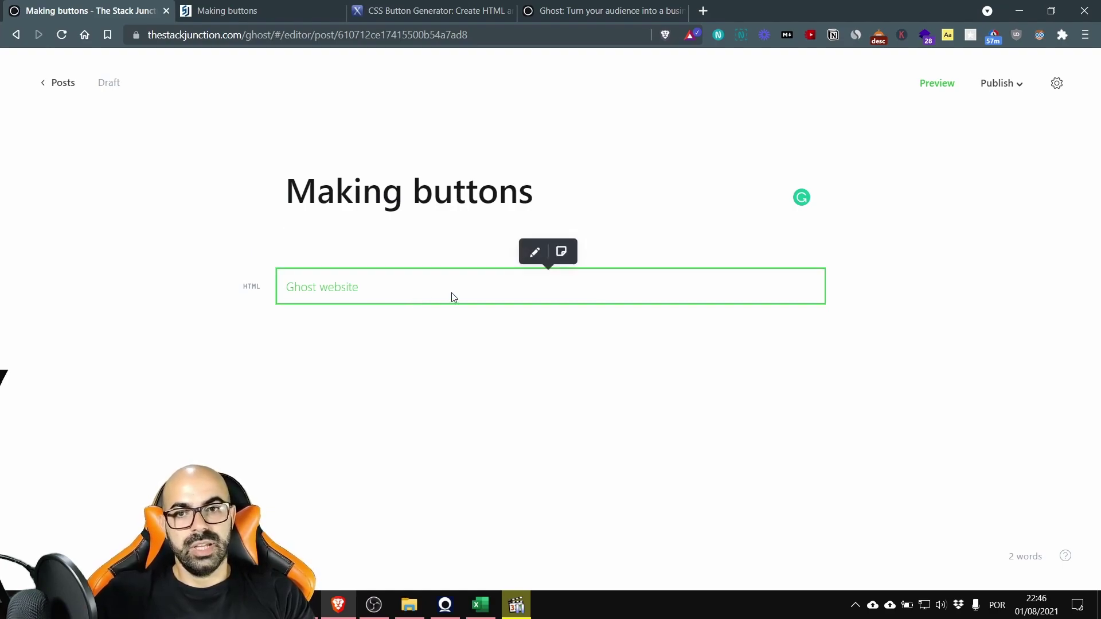
pyautogui.click(533, 254)
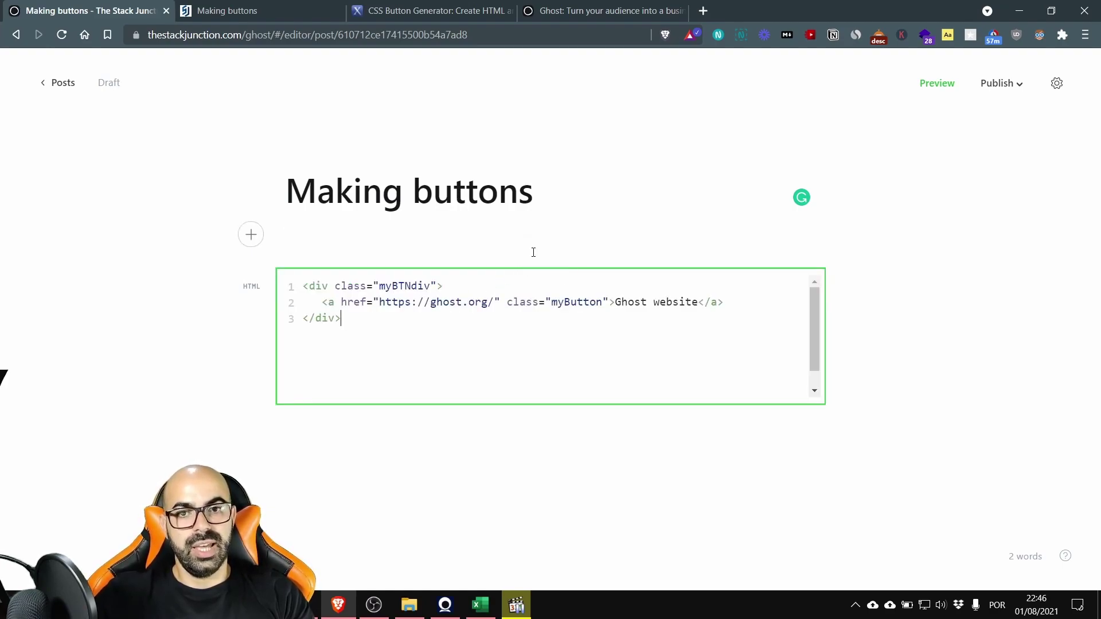
pyautogui.moveTo(318, 304); pyautogui.dragTo(616, 302)
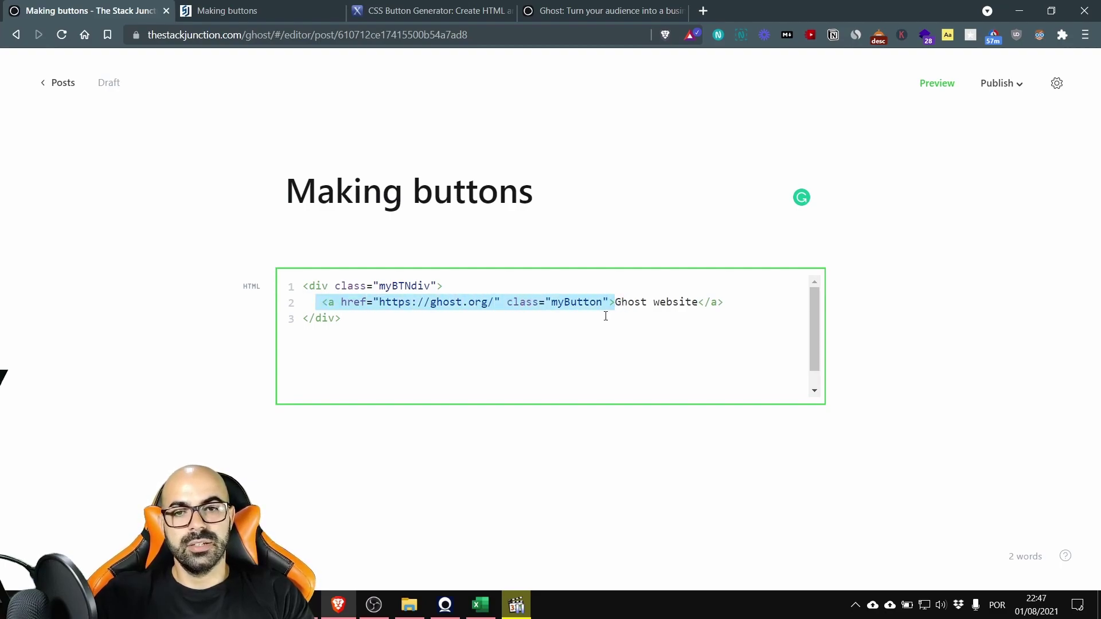
pyautogui.click(611, 302)
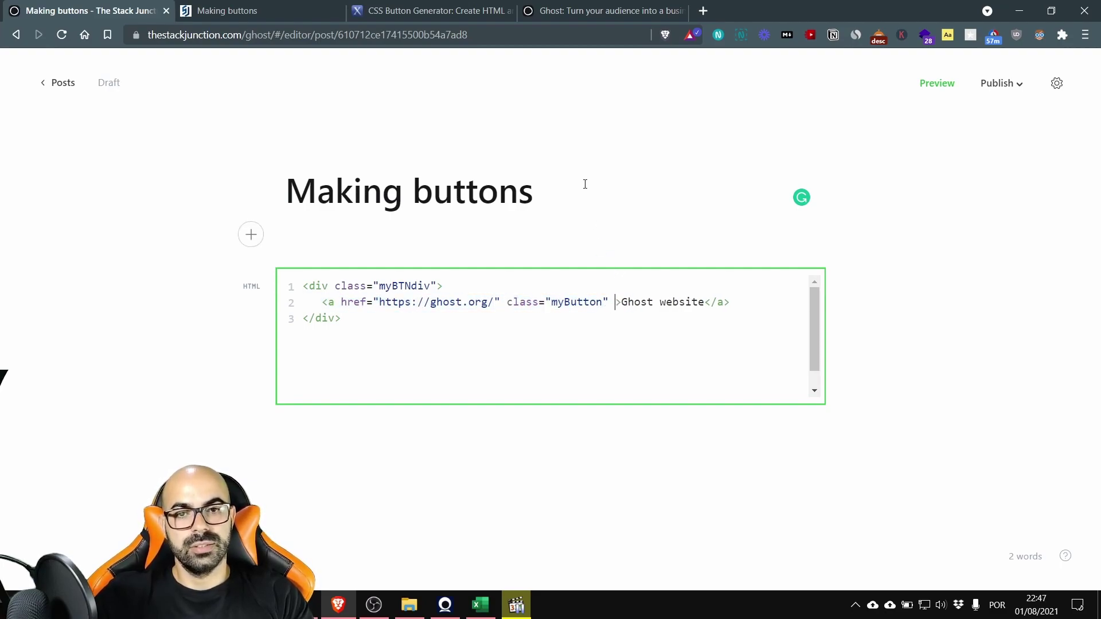
pyautogui.write('rel="')
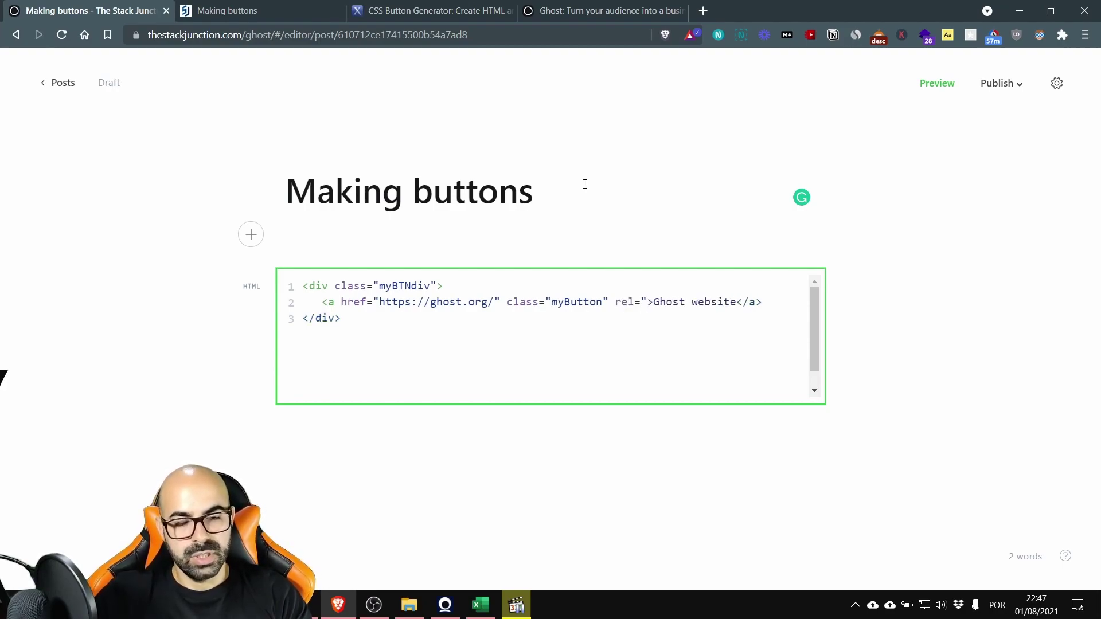
pyautogui.write('sponsored')
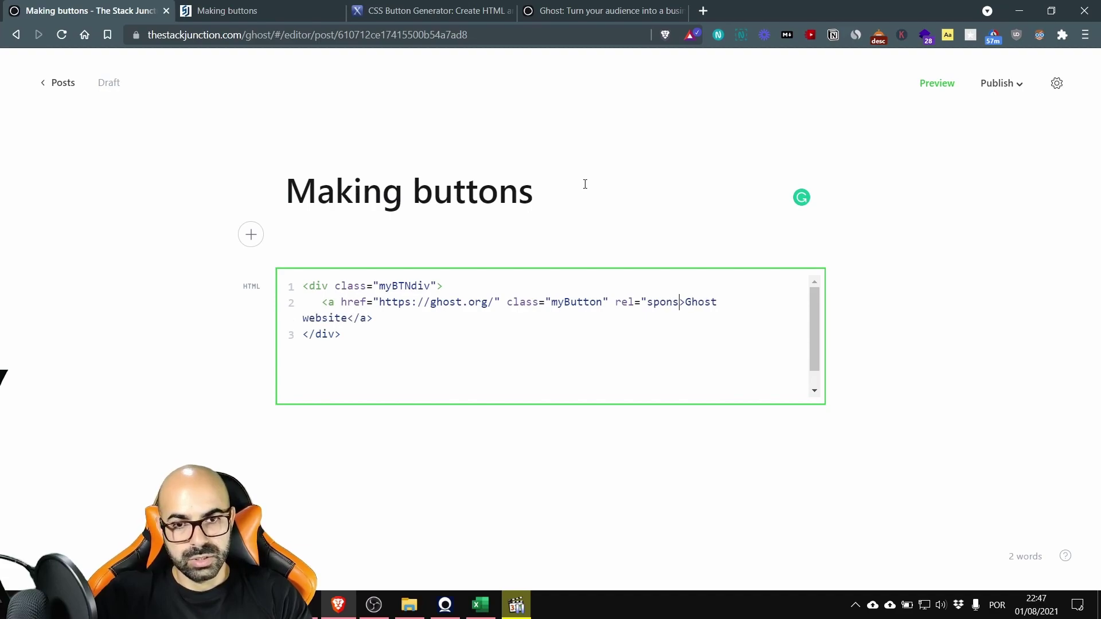
pyautogui.write('"')
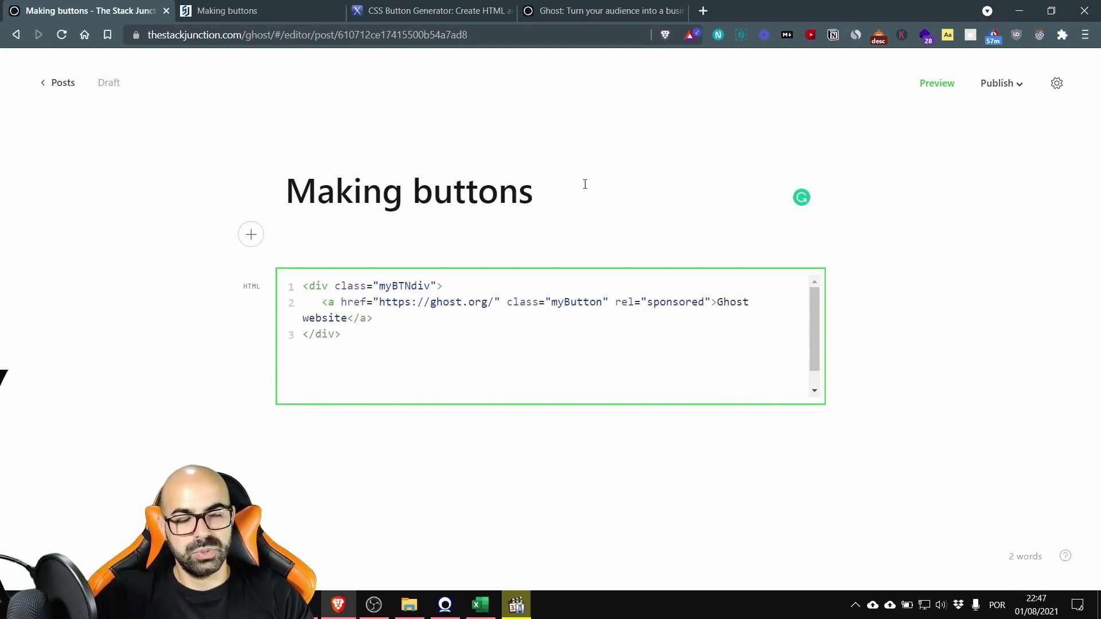
pyautogui.click(488, 243)
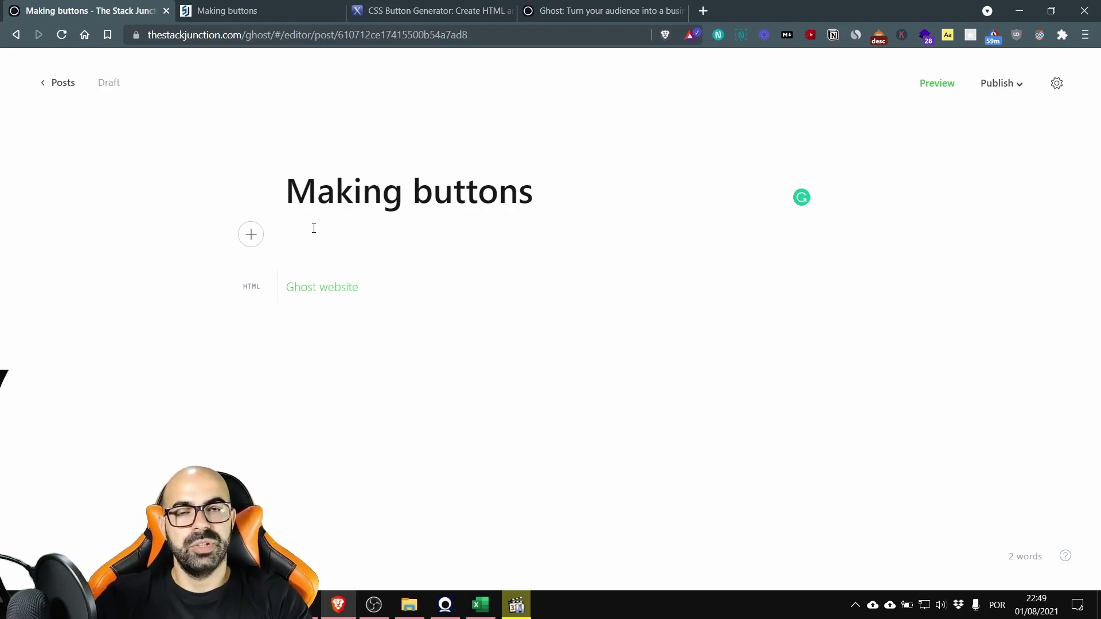
pyautogui.click(314, 228)
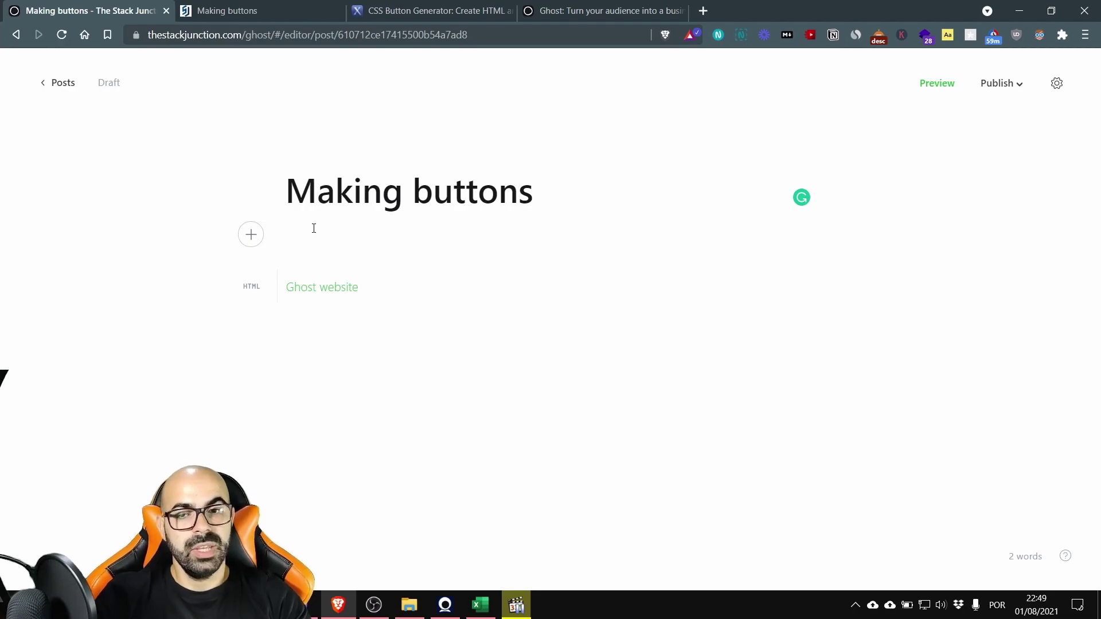
pyautogui.hotkey('ctrl', 'Tab')
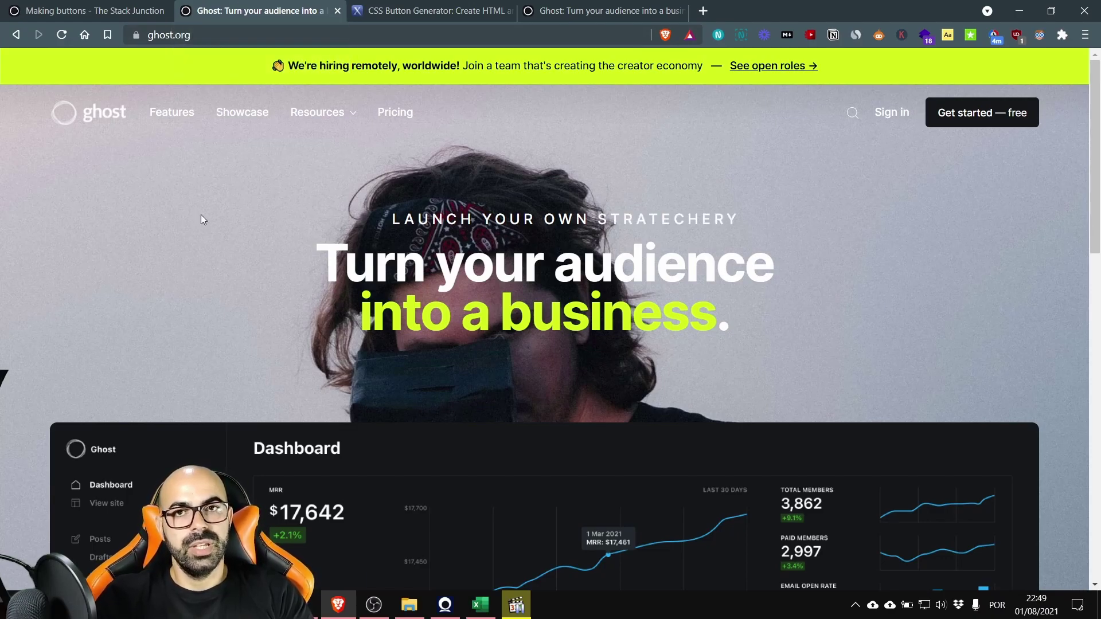
pyautogui.hotkey('alt', 'Left')
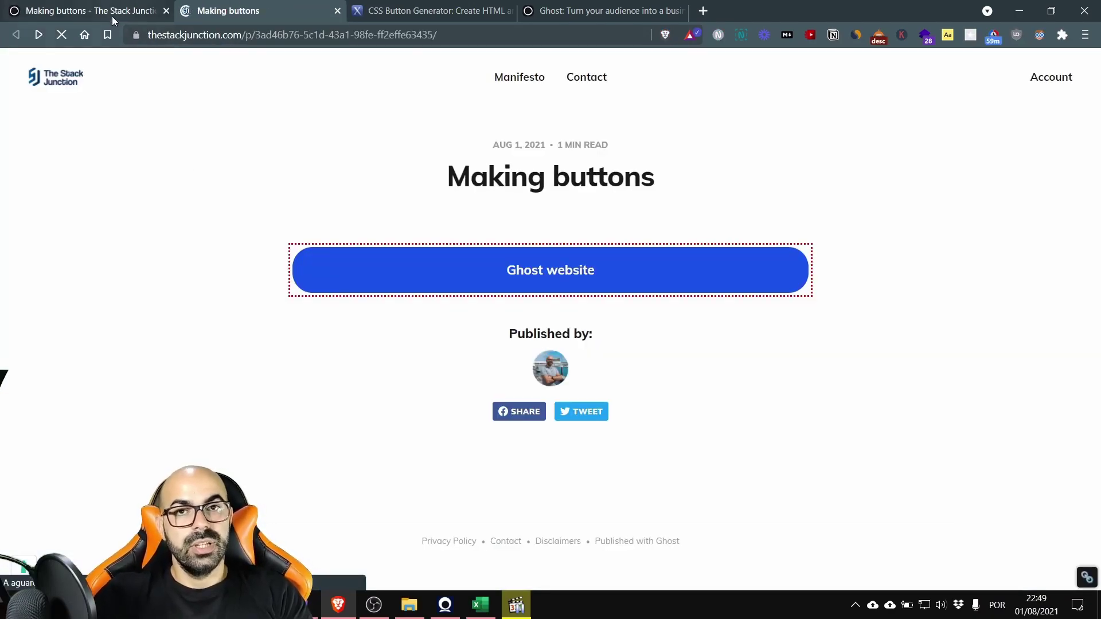
pyautogui.click(112, 16)
# - Add target=_blank after rel="sponsored" in the card's link tag to open a new tab
pyautogui.click(318, 298)
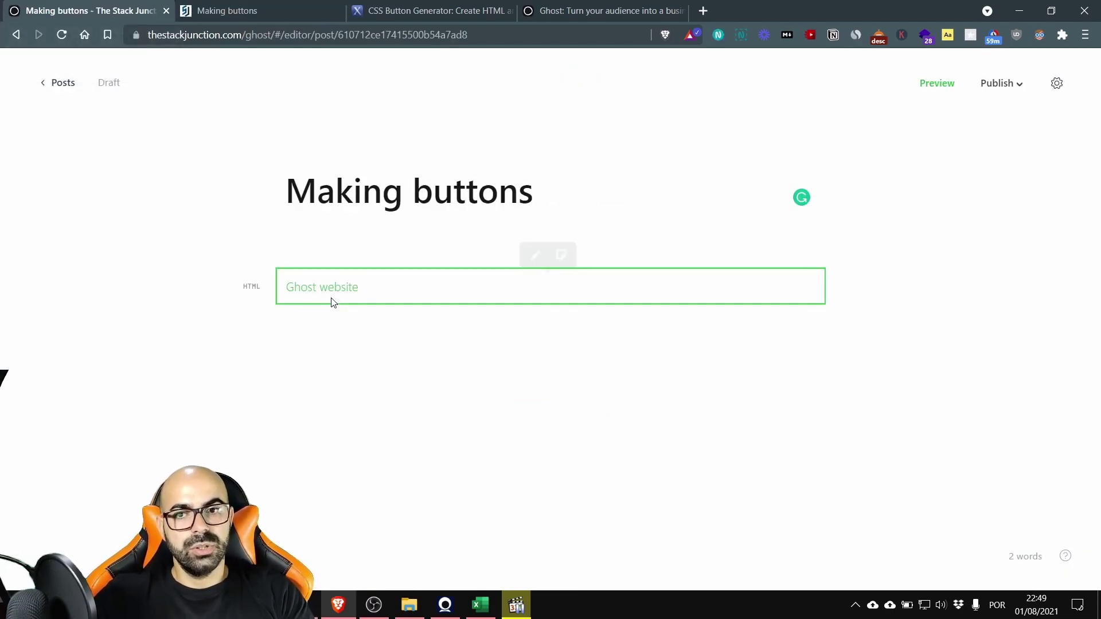
pyautogui.click(332, 301)
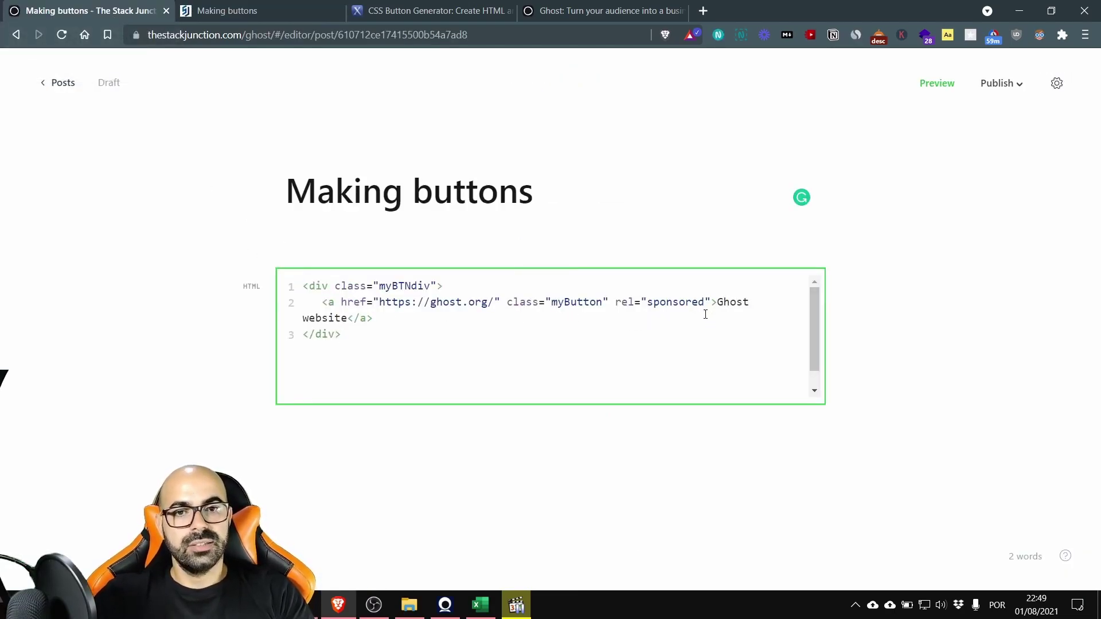
pyautogui.moveTo(310, 302); pyautogui.dragTo(634, 304)
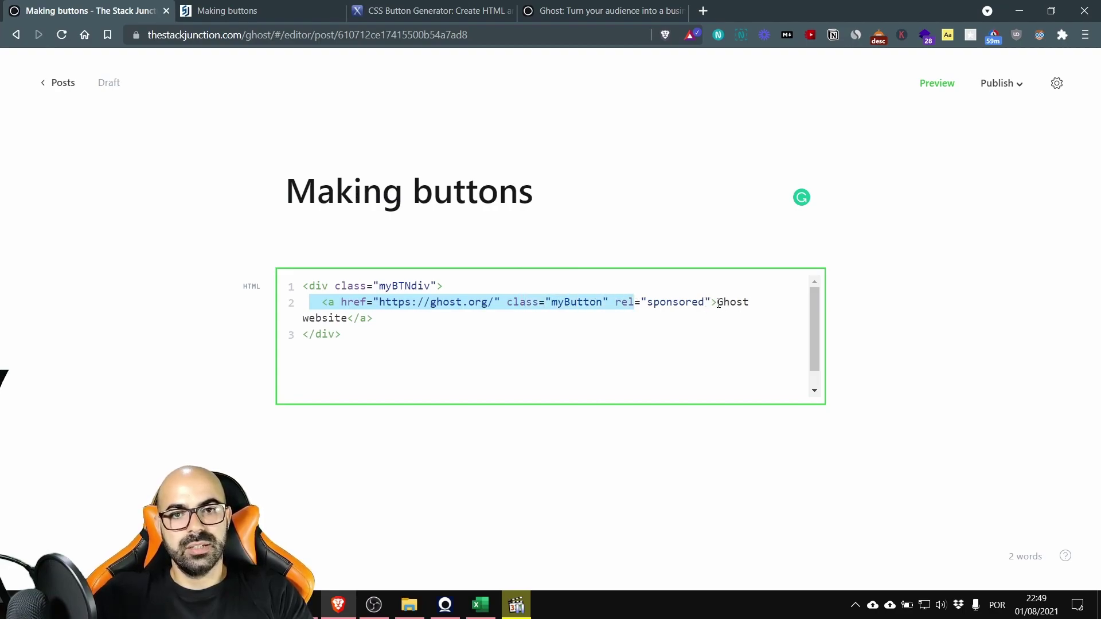
pyautogui.click(714, 304)
pyautogui.write('yt')
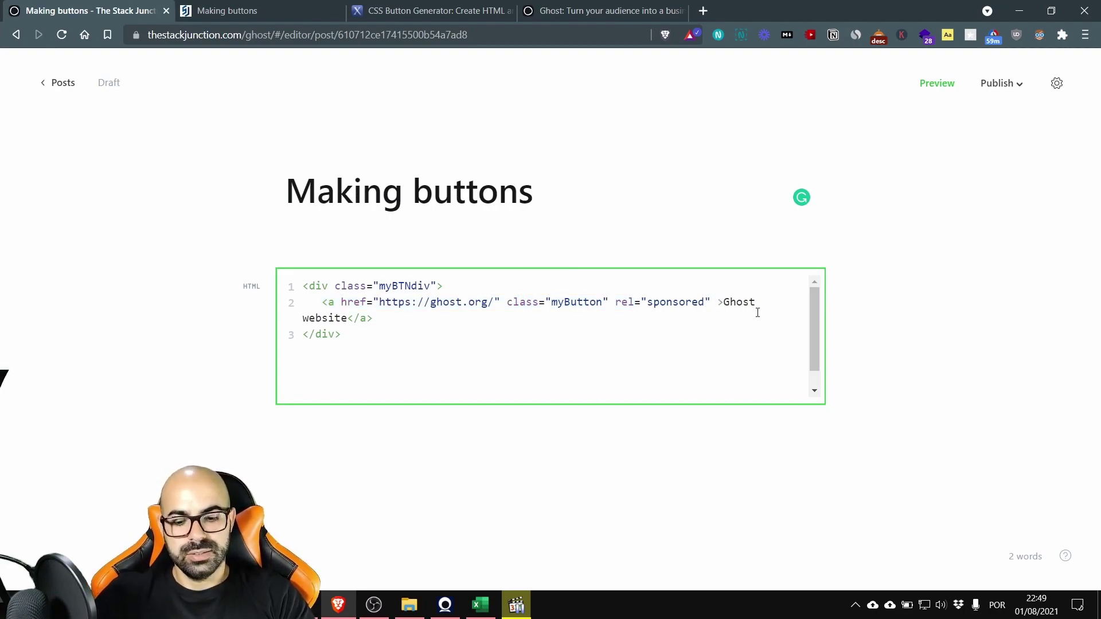
pyautogui.press('BackSpace')
pyautogui.press('BackSpace')
pyautogui.write('target=')
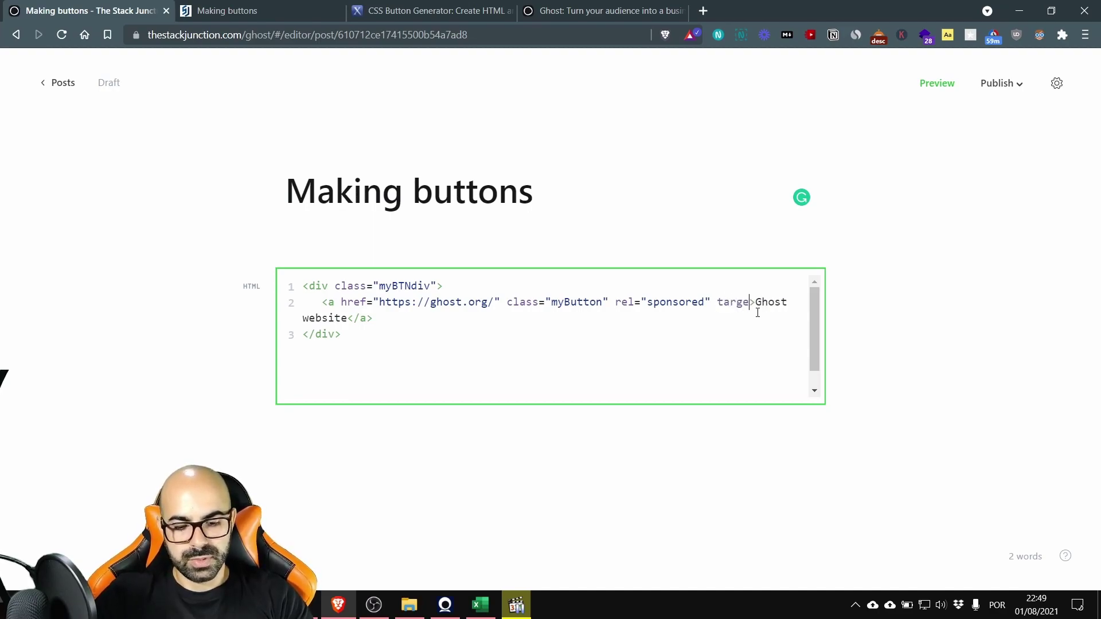
pyautogui.write('_')
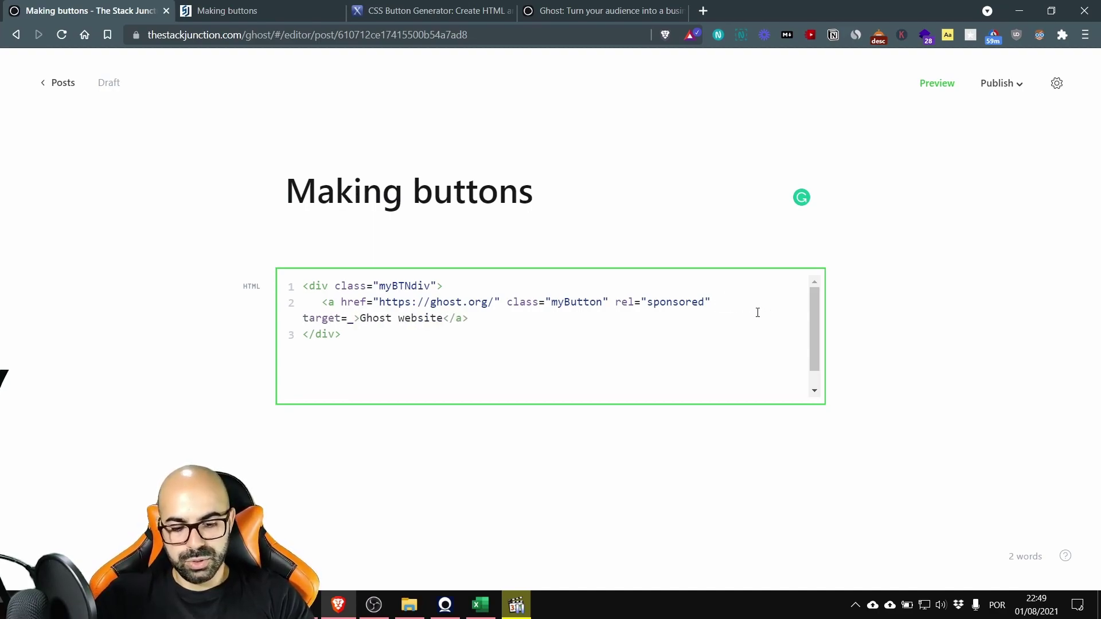
pyautogui.write('blank')
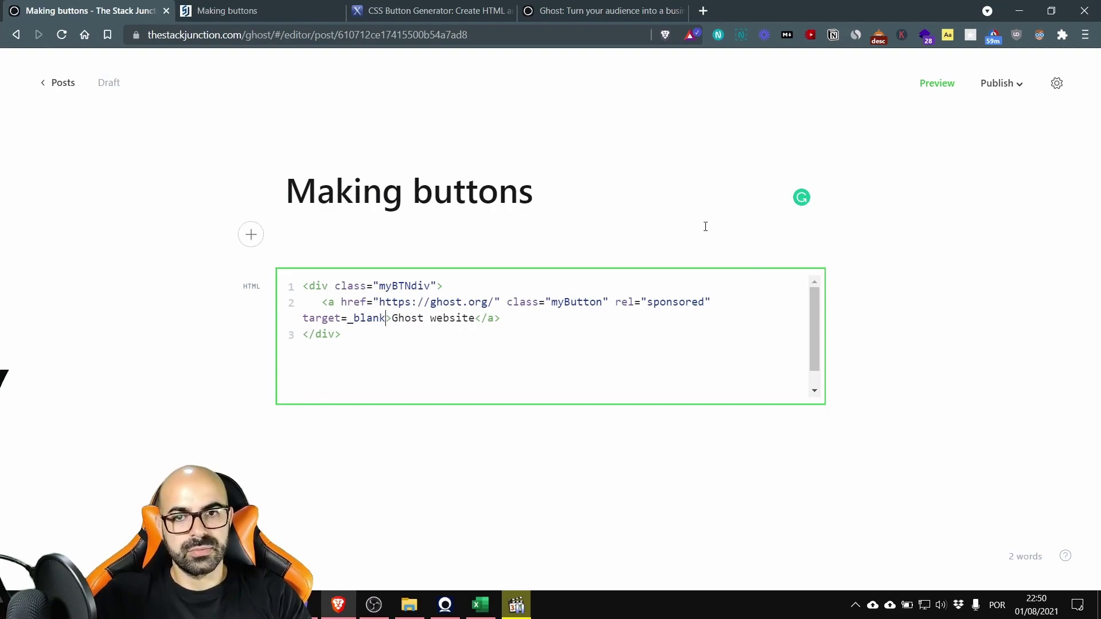
pyautogui.click(705, 227)
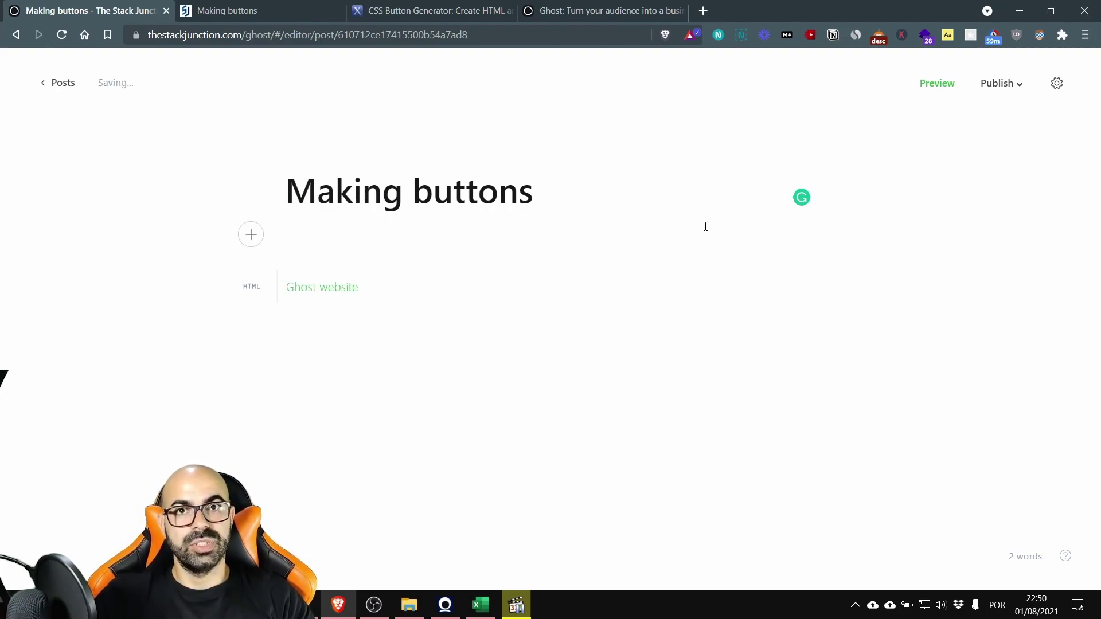
pyautogui.click(221, 10)
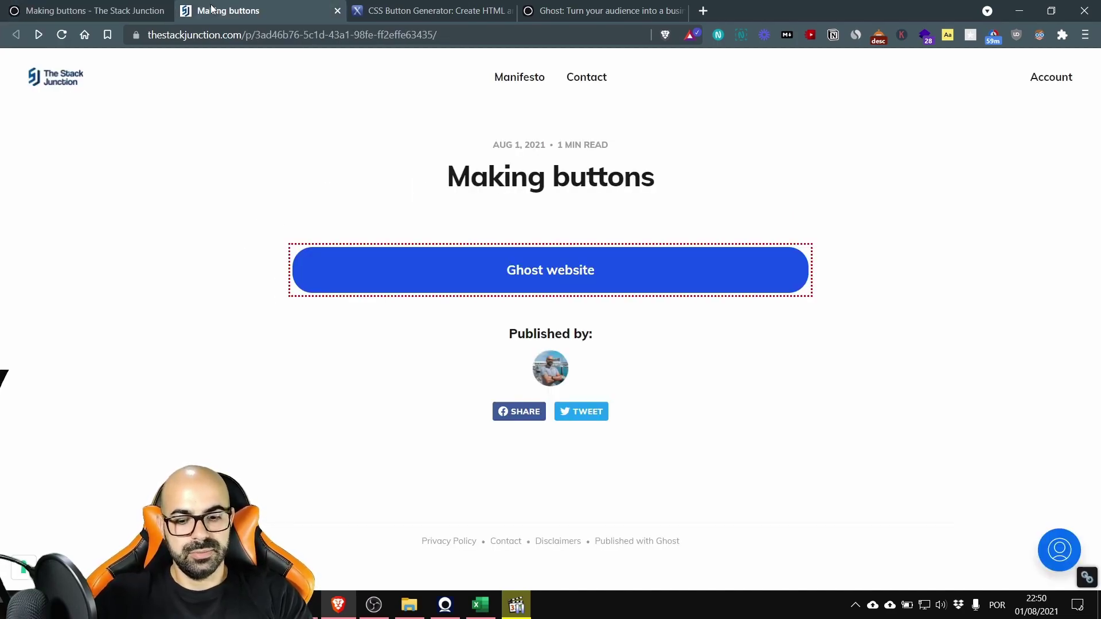
pyautogui.click(364, 265)
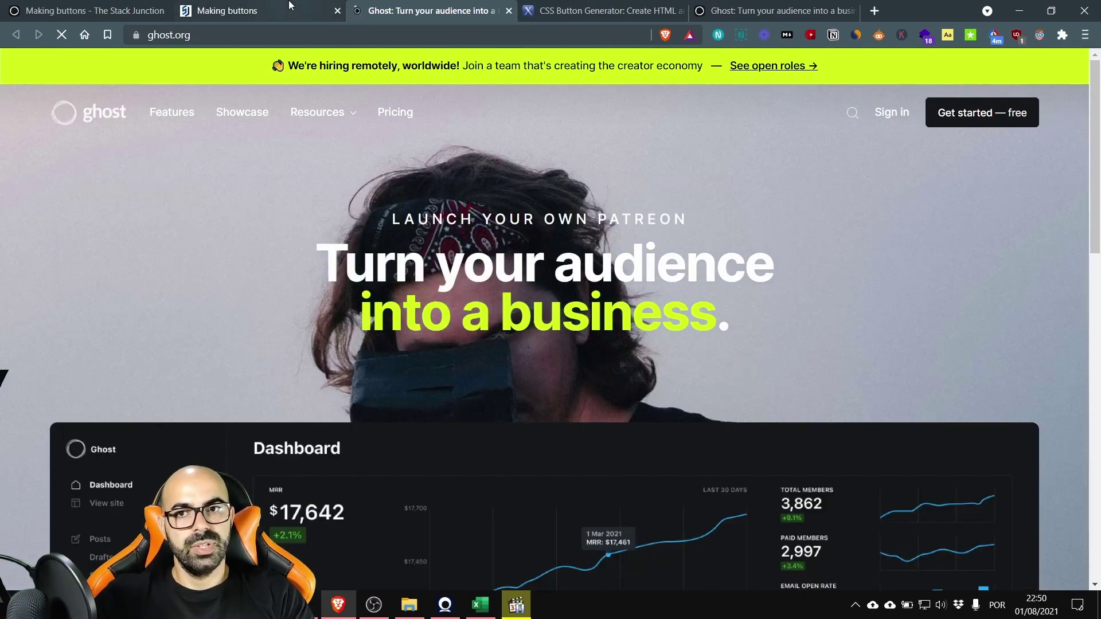
pyautogui.click(269, 11)
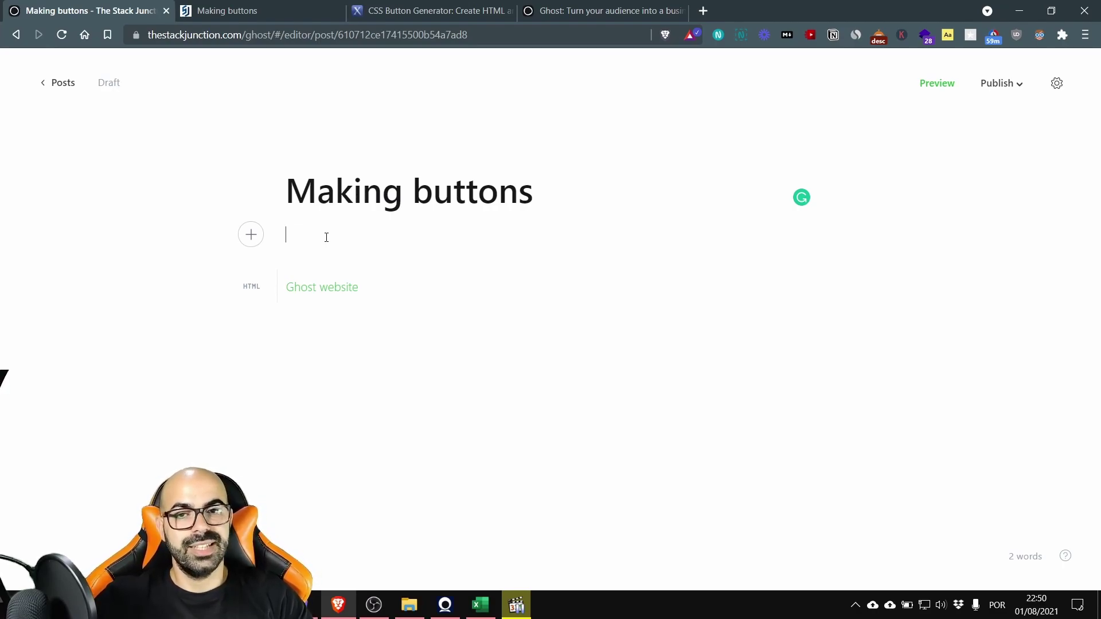
# - Inspect the Ghost website HTML card's code, then return to the post
pyautogui.click(348, 284)
pyautogui.click(509, 288)
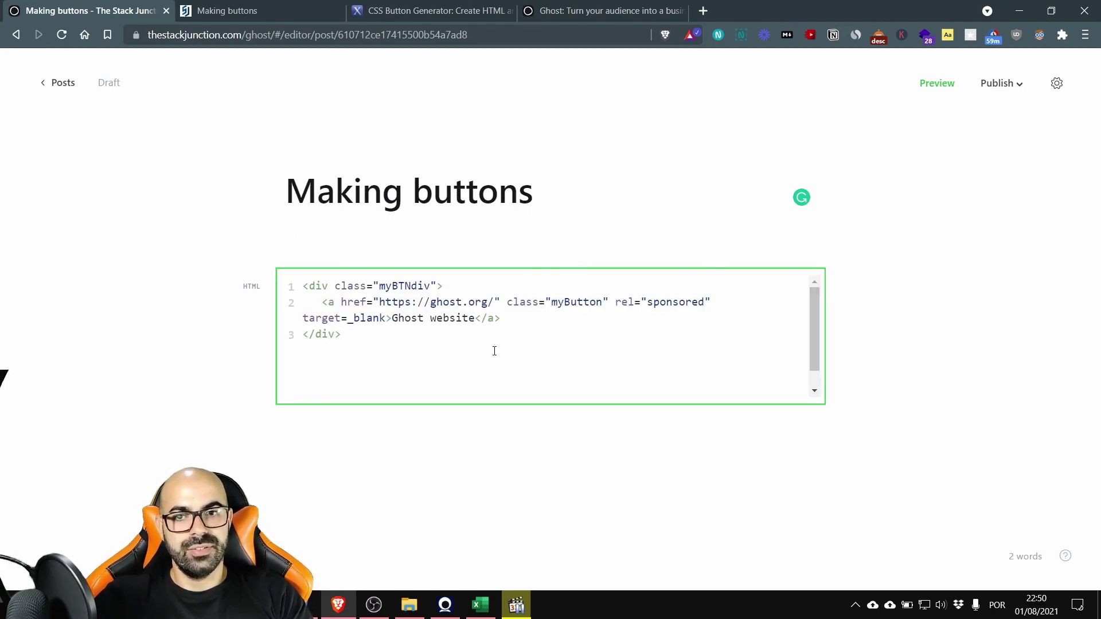
pyautogui.moveTo(494, 350); pyautogui.dragTo(296, 287)
pyautogui.click(304, 286)
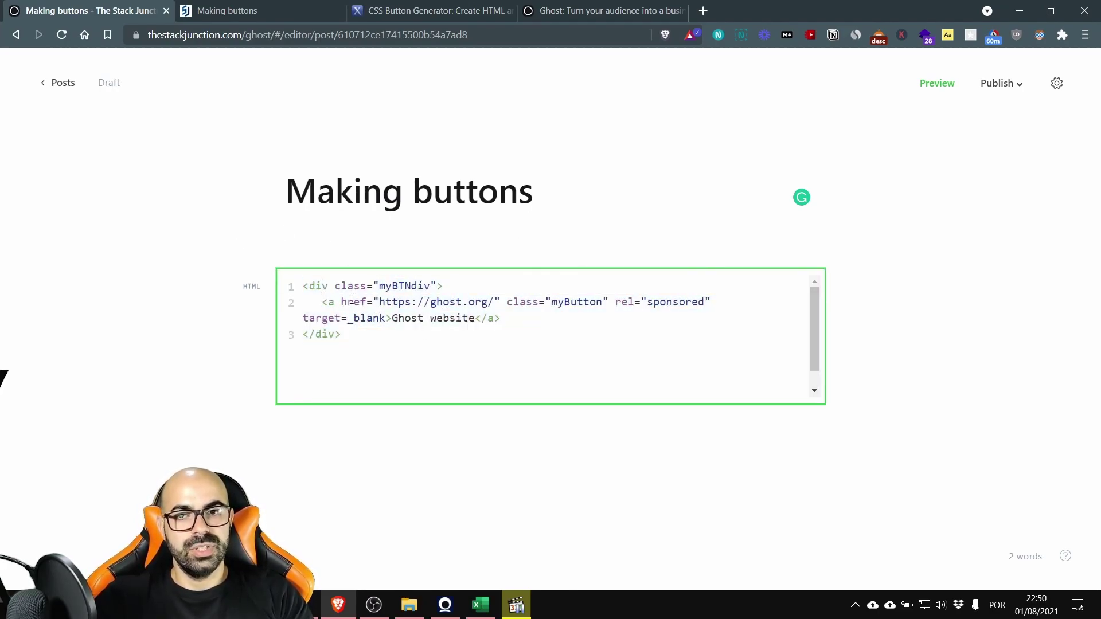
pyautogui.click(354, 242)
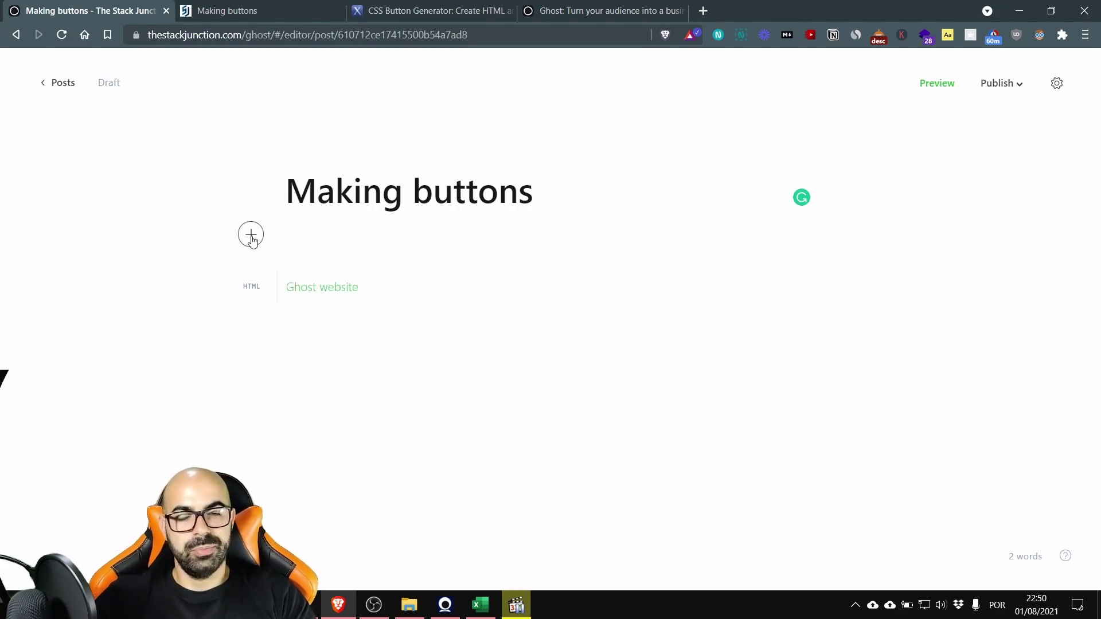
# - Save the Ghost website card as a snippet named 'Ghost button' and start a new paragraph below
pyautogui.click(349, 292)
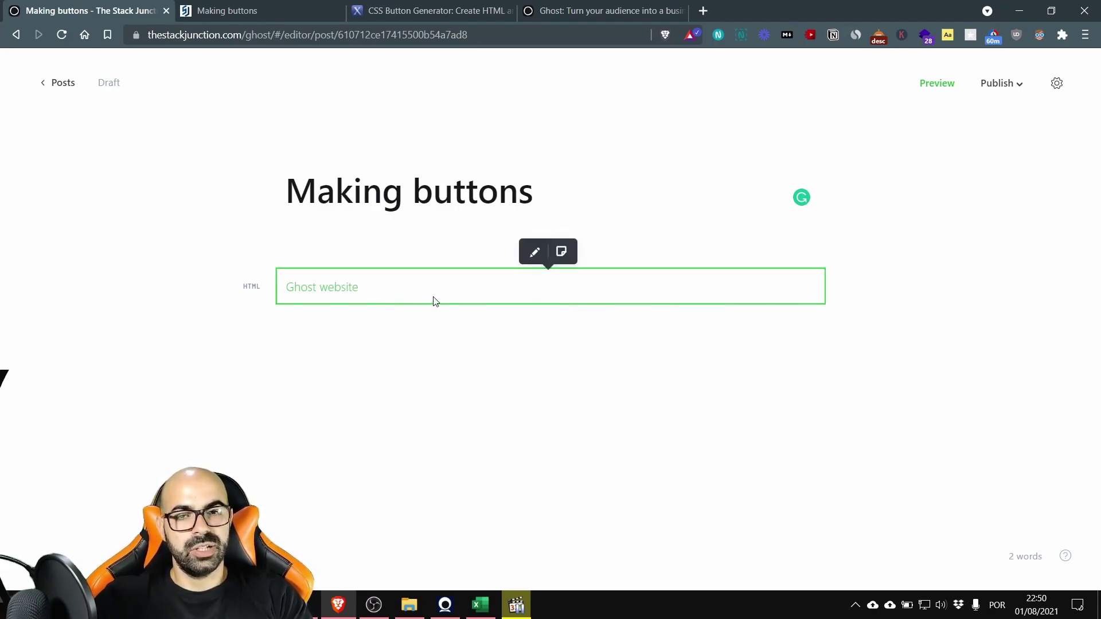
pyautogui.click(564, 252)
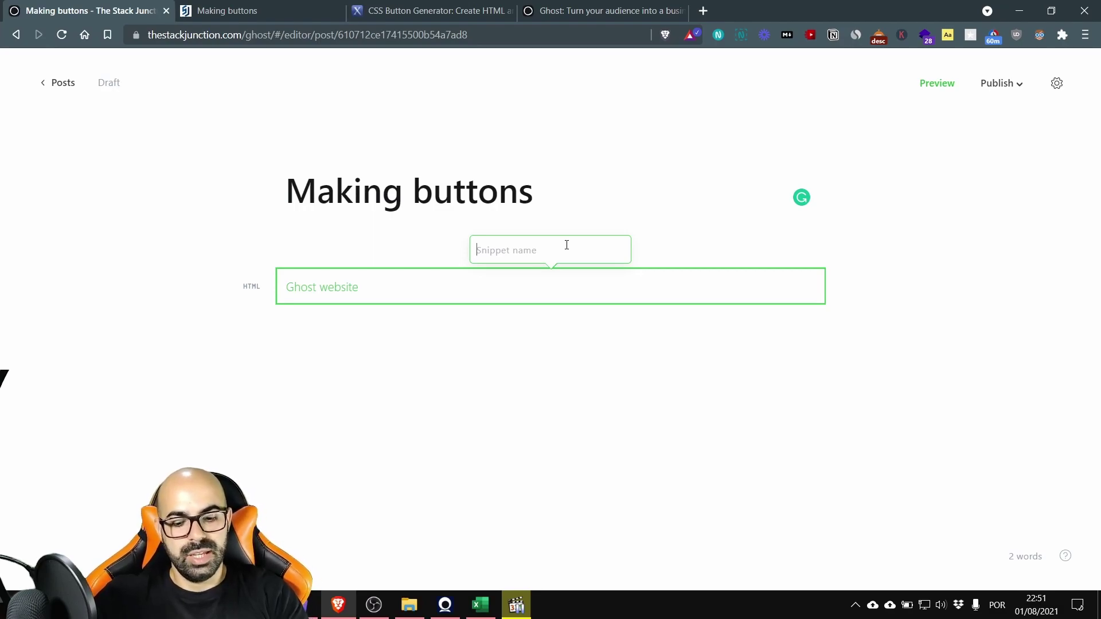
pyautogui.write('Ghos')
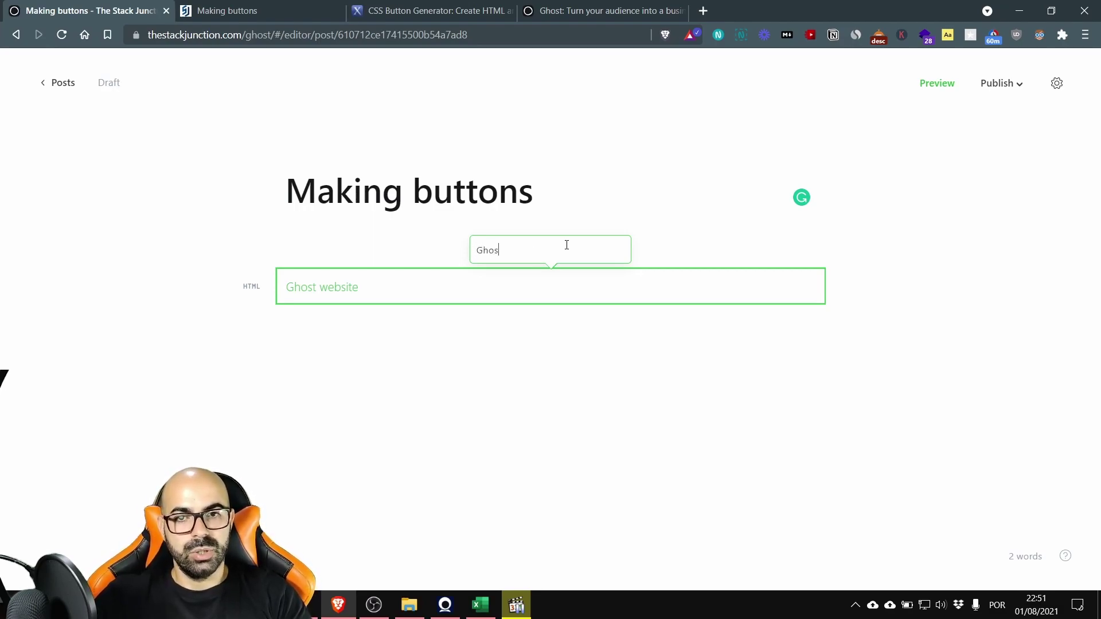
pyautogui.write('t button')
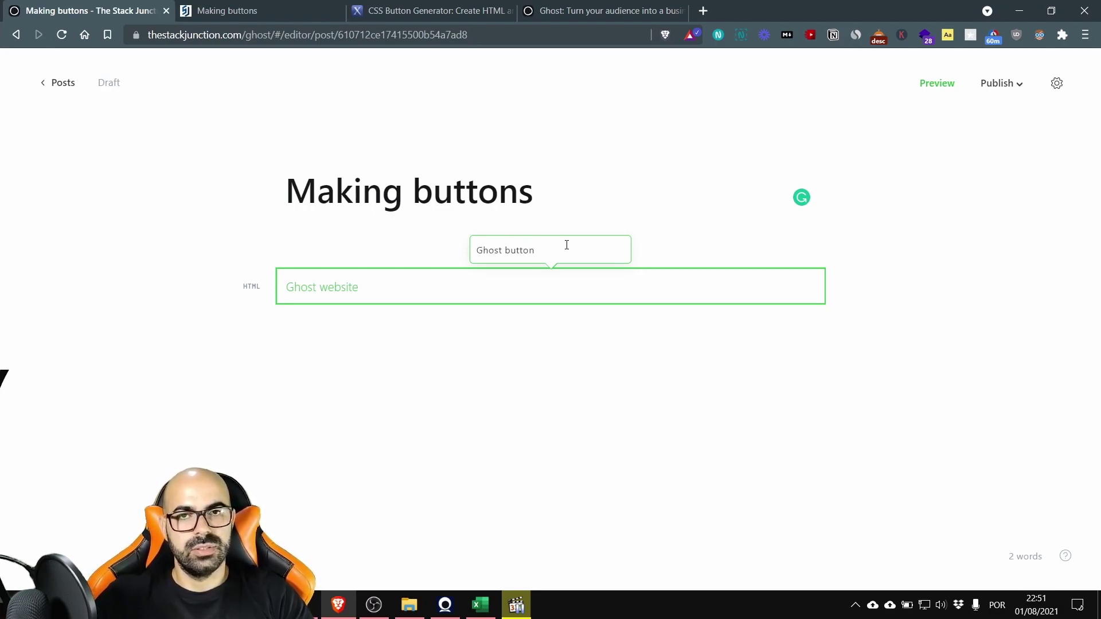
pyautogui.press('Return')
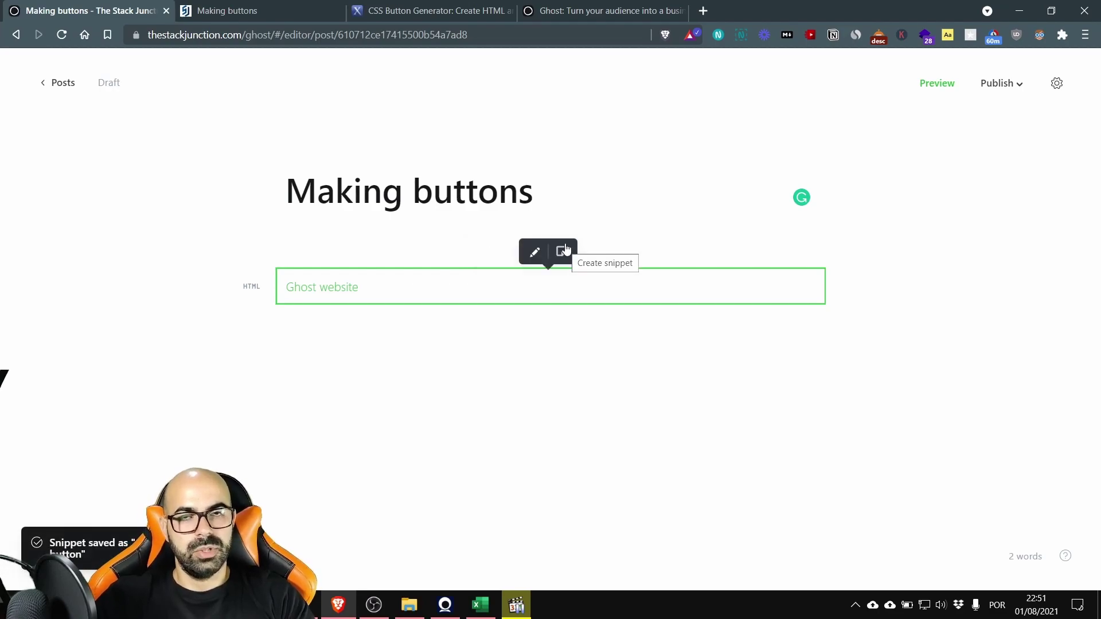
pyautogui.click(460, 353)
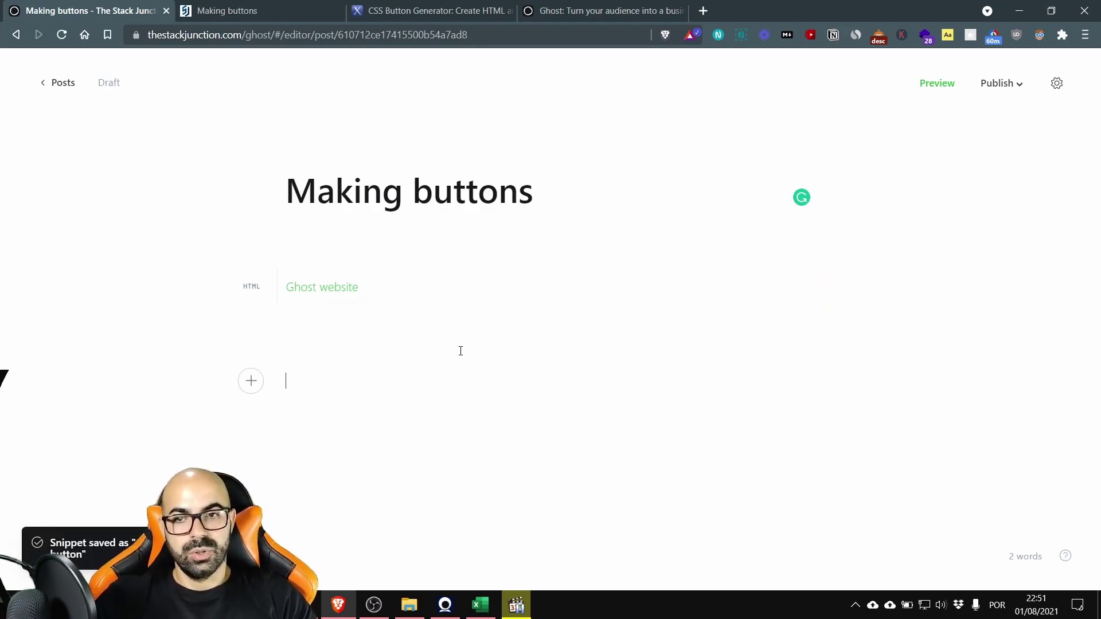
# - Insert the 'Ghost button' snippet via /ghost as a second card and reload the post preview
pyautogui.write('/')
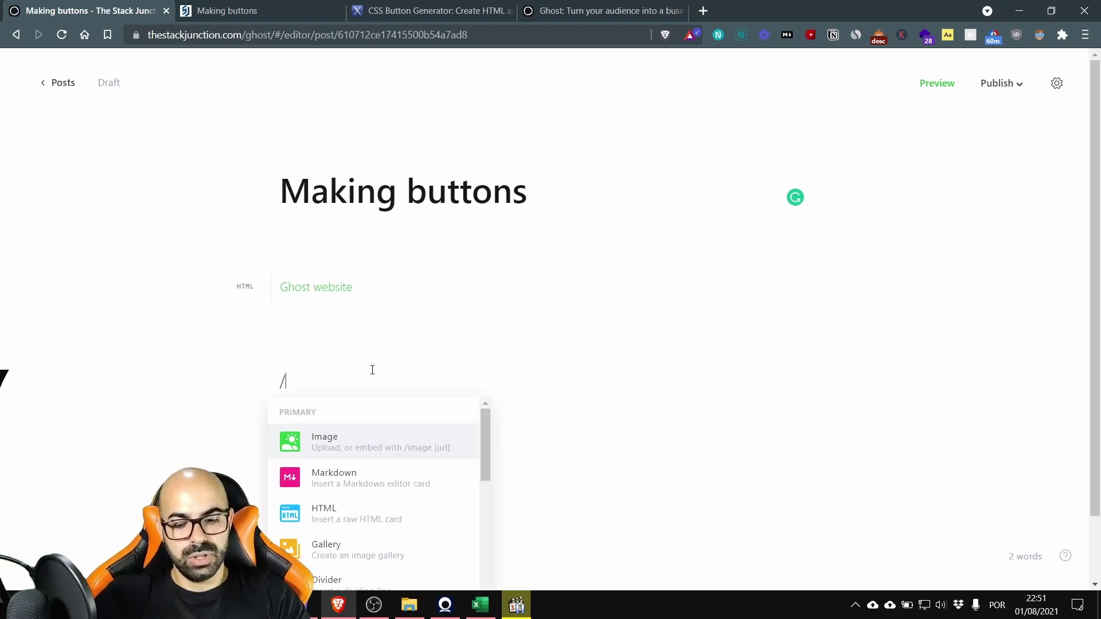
pyautogui.write('ghost')
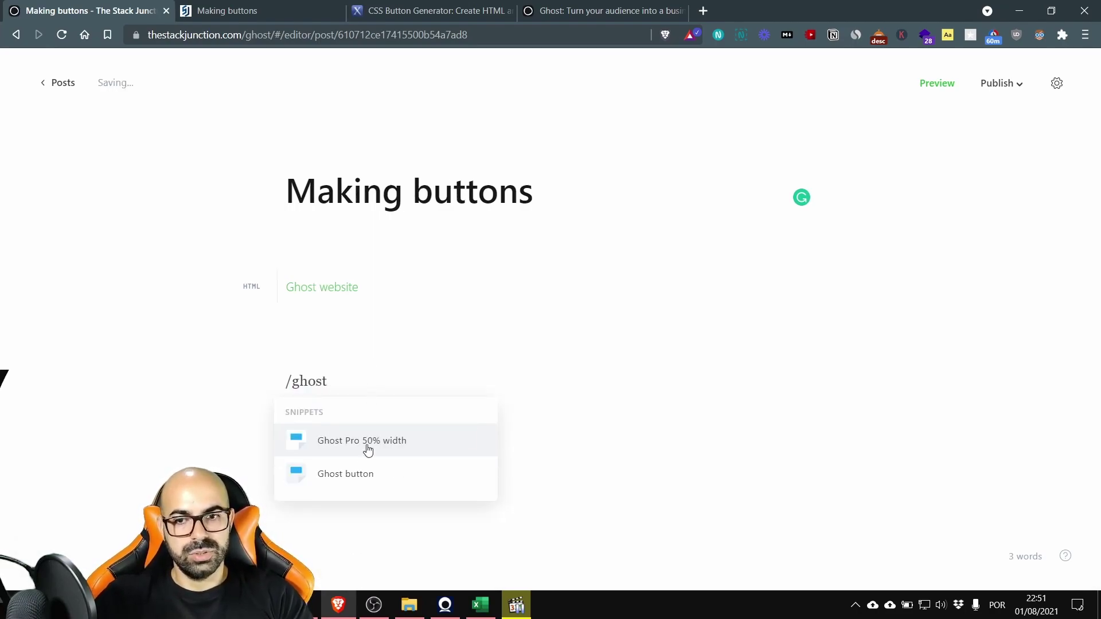
pyautogui.click(362, 485)
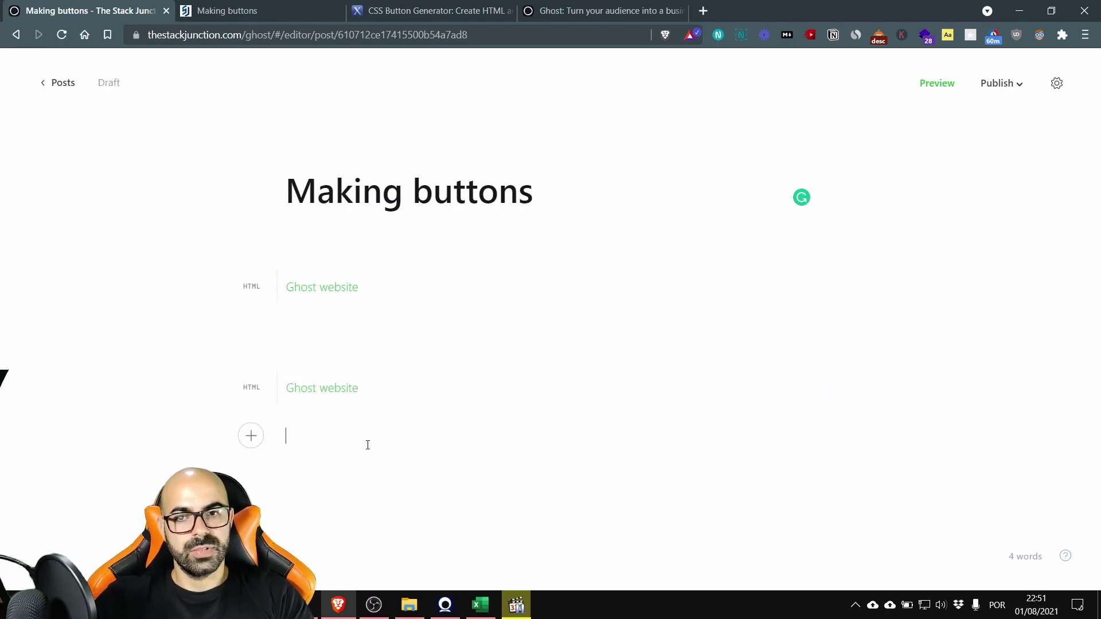
pyautogui.click(274, 14)
pyautogui.press('F5')
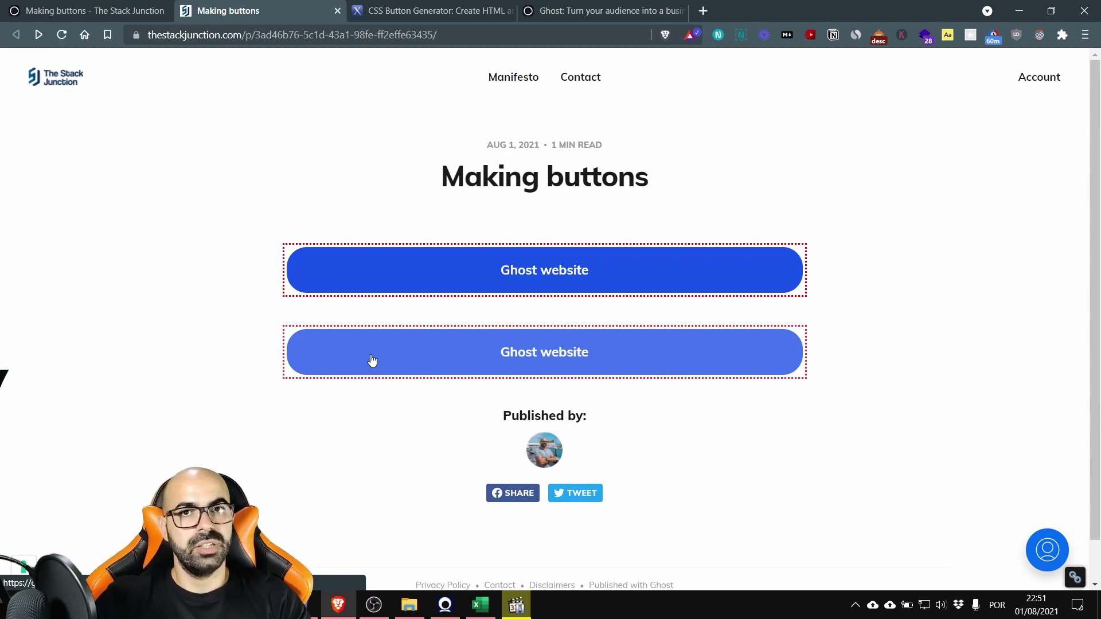
# - Back in the editor, inspect the second button card's HTML markup
pyautogui.hotkey('ctrl', 'shift', 'Tab')
pyautogui.click(342, 387)
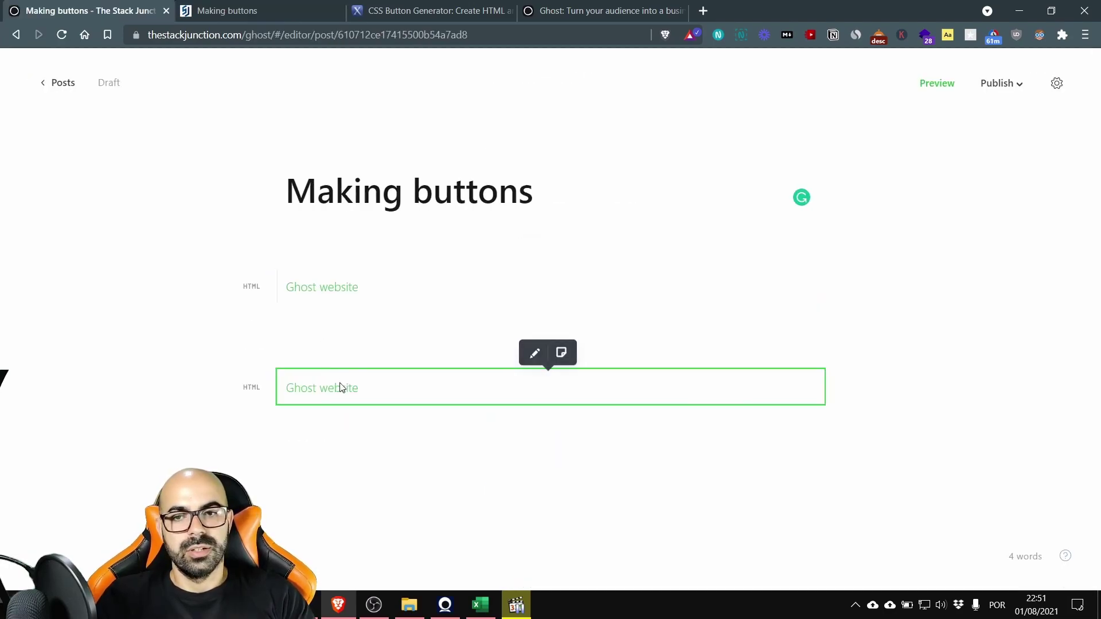
pyautogui.click(533, 354)
pyautogui.moveTo(395, 445); pyautogui.dragTo(297, 385)
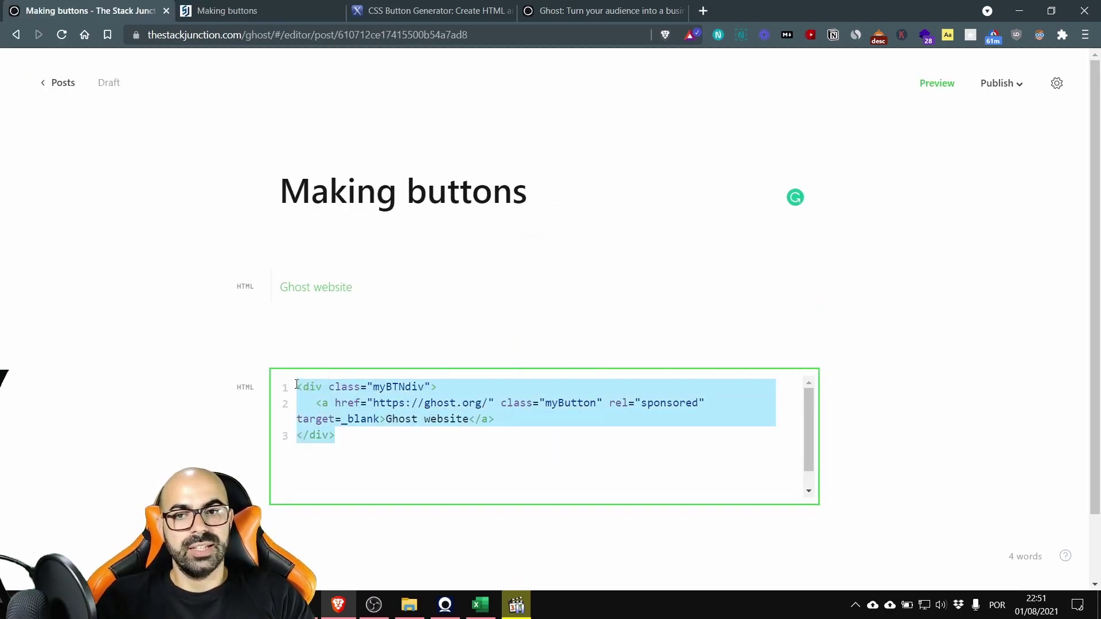
pyautogui.click(416, 435)
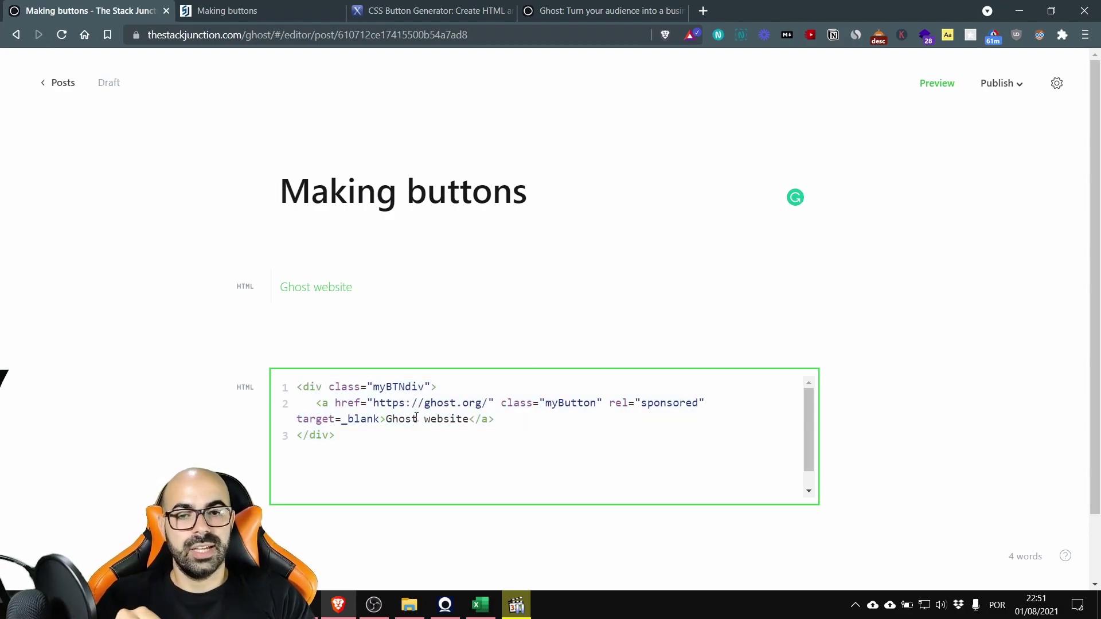
# - Select the button CSS in the post's header code injection settings
pyautogui.click(1057, 86)
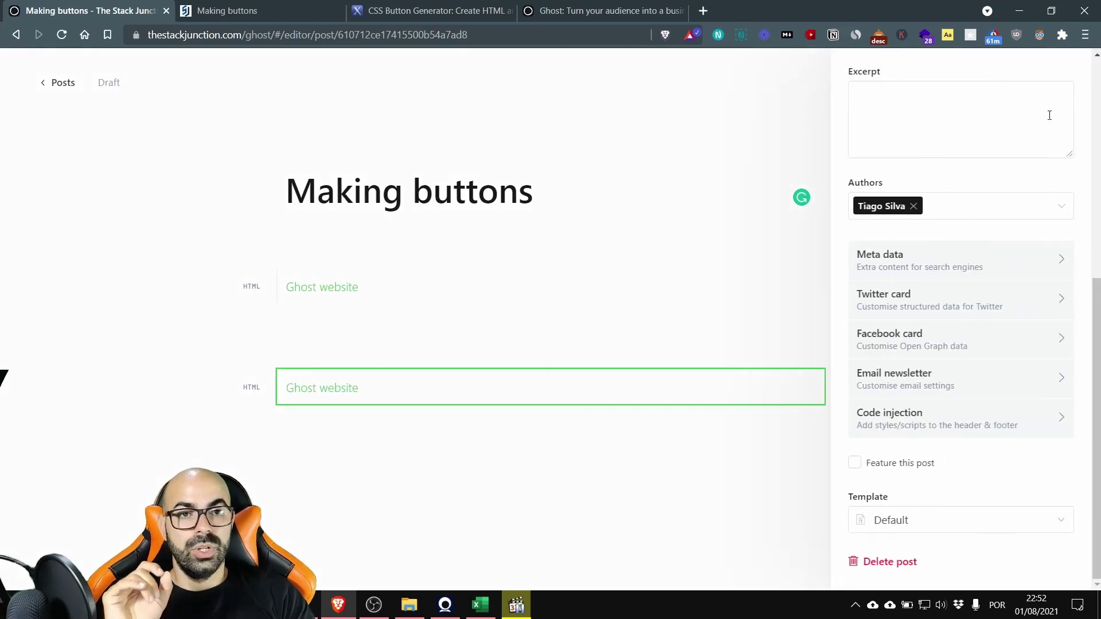
pyautogui.click(926, 423)
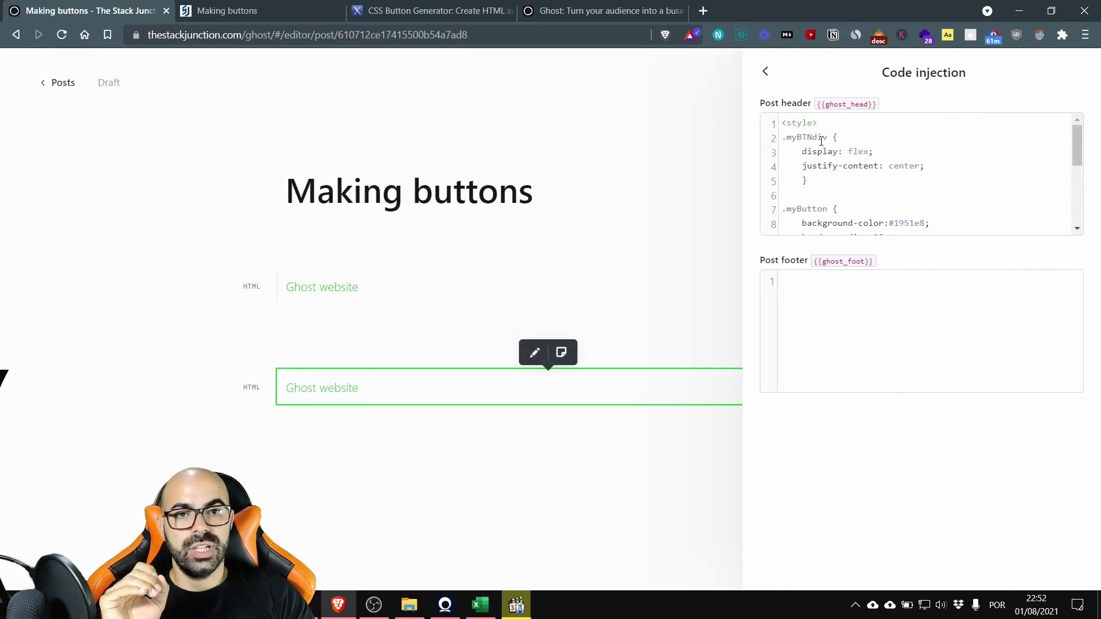
pyautogui.moveTo(781, 128); pyautogui.dragTo(885, 226)
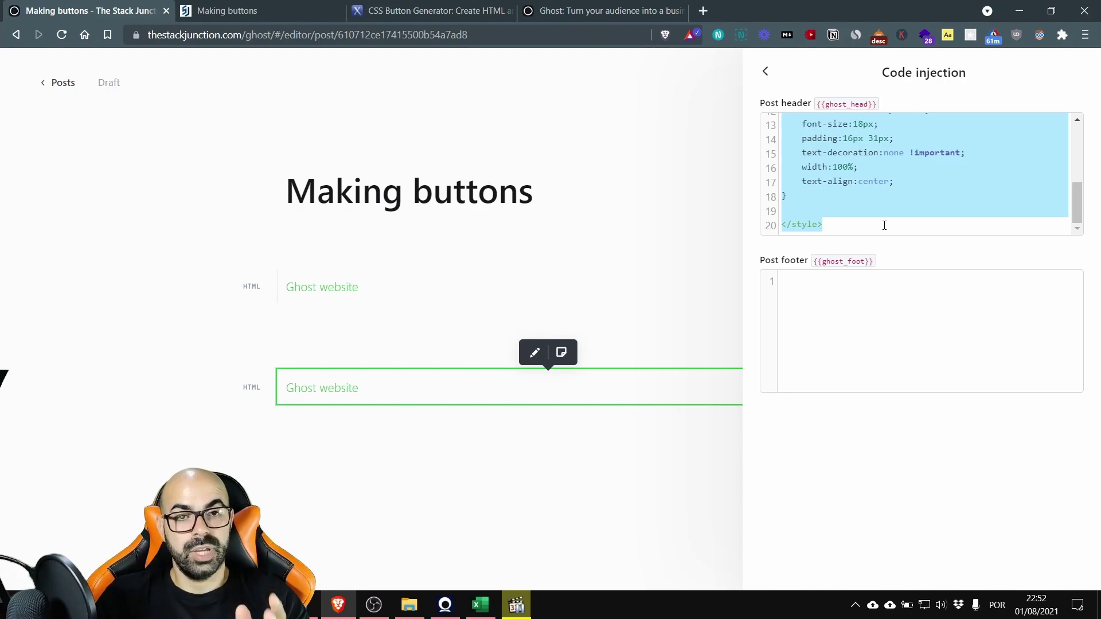
pyautogui.scroll(5, 878, 218)
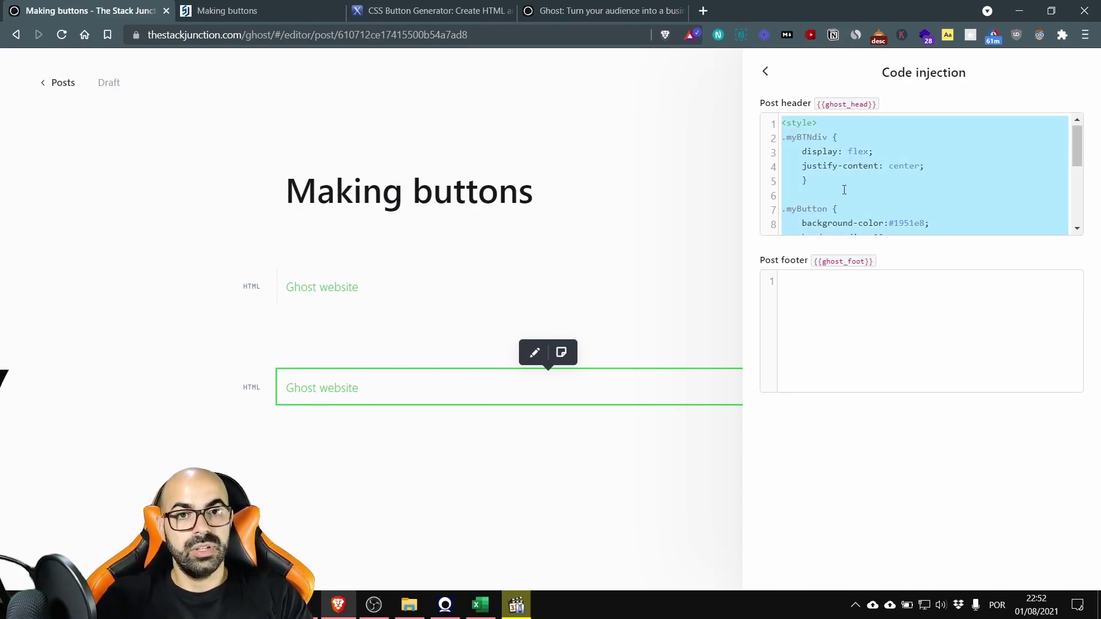
pyautogui.scroll(-5, 843, 186)
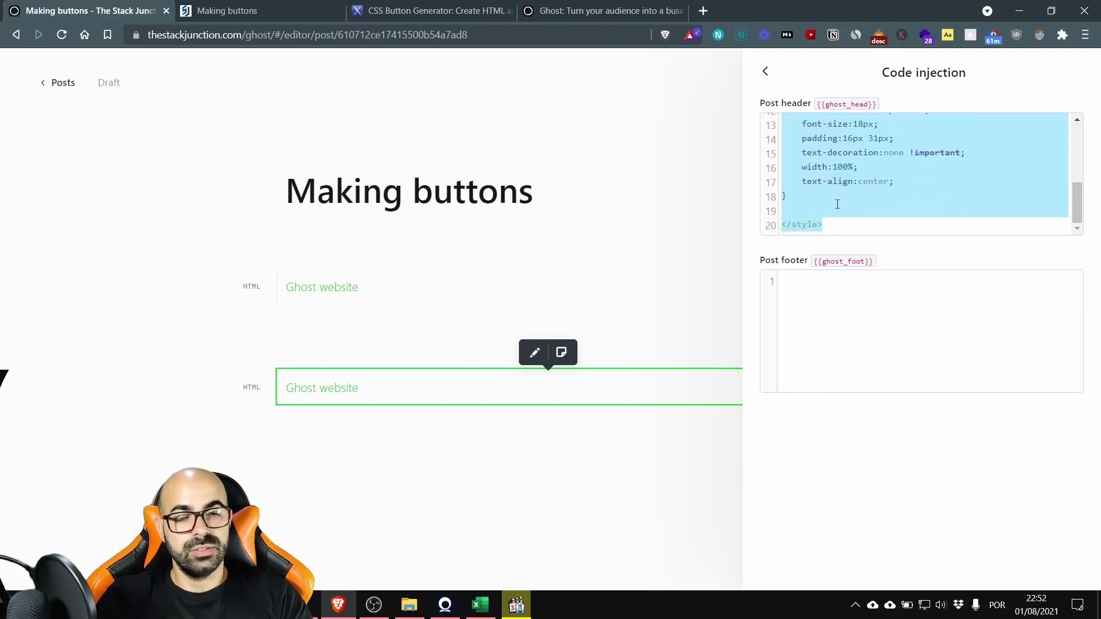
# - Paste the button CSS on a new line in the site-wide header code injection
pyautogui.click(39, 88)
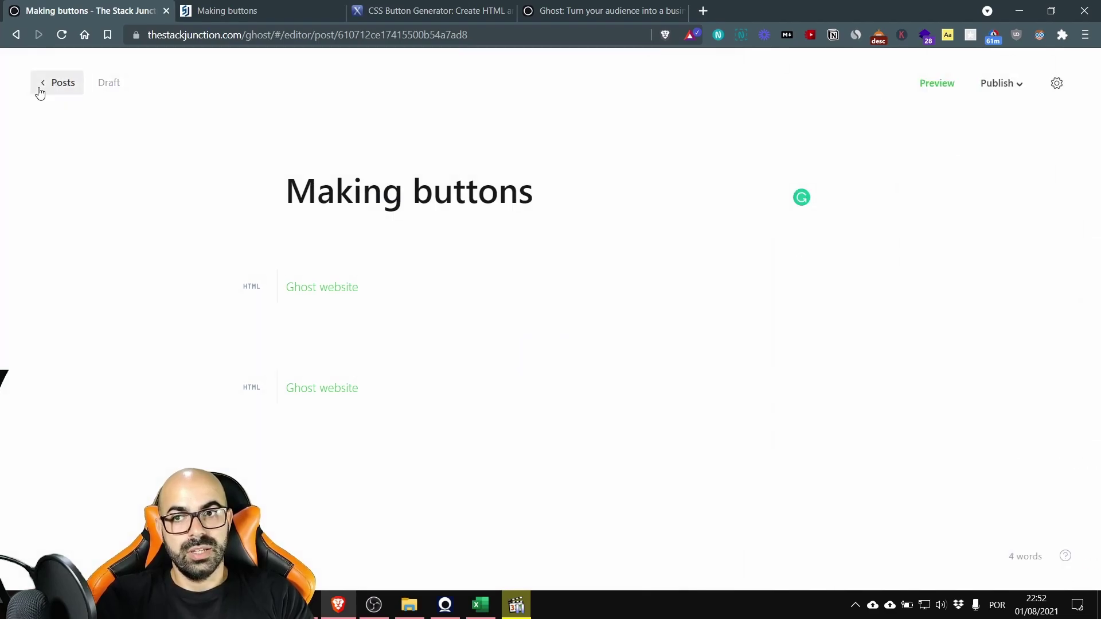
pyautogui.click(201, 554)
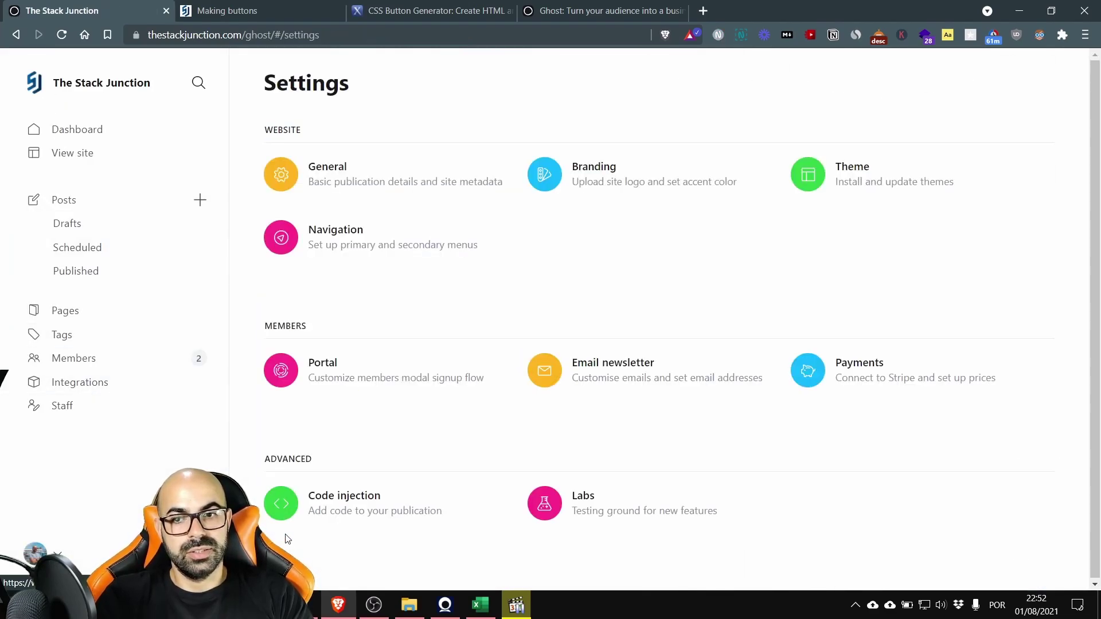
pyautogui.click(343, 504)
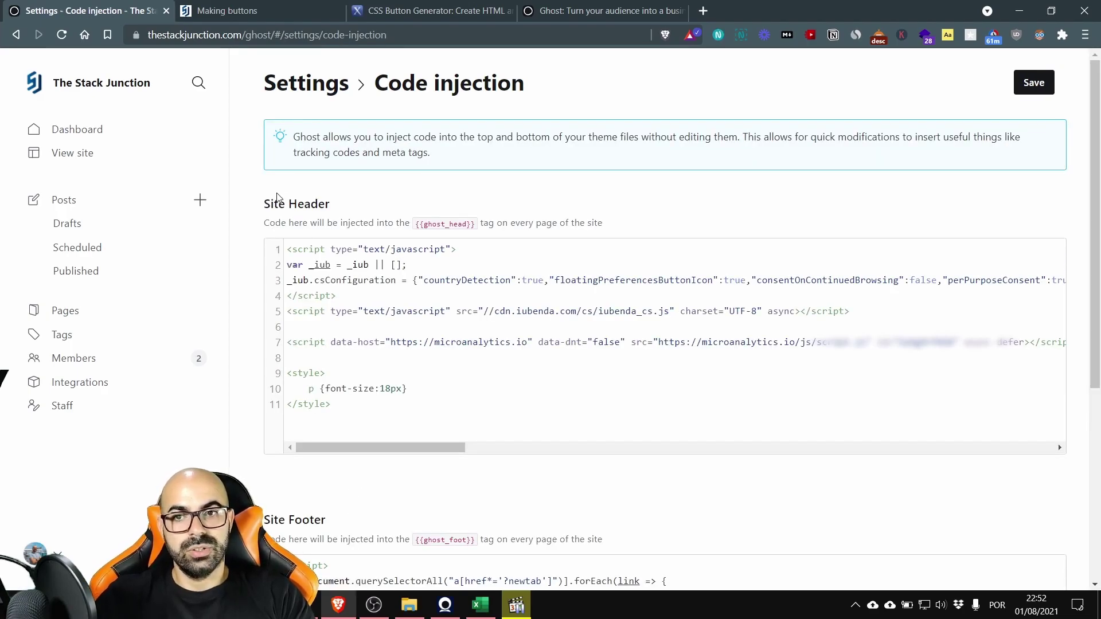
pyautogui.moveTo(271, 204); pyautogui.dragTo(319, 207)
pyautogui.click(372, 408)
pyautogui.press('Return')
pyautogui.write('<style> .myBTNdiv {     display: flex;     justify-content: center;     }  .myButton {     background-color:#1951e8;     border-radius:28px;     display:inline-block;     cursor:pointer;     color:#ffffff !important;     font-size:18px;     padding:16px 31px;     text-decoration:none !important;     width:100%;     text-align:center; }  </style>')
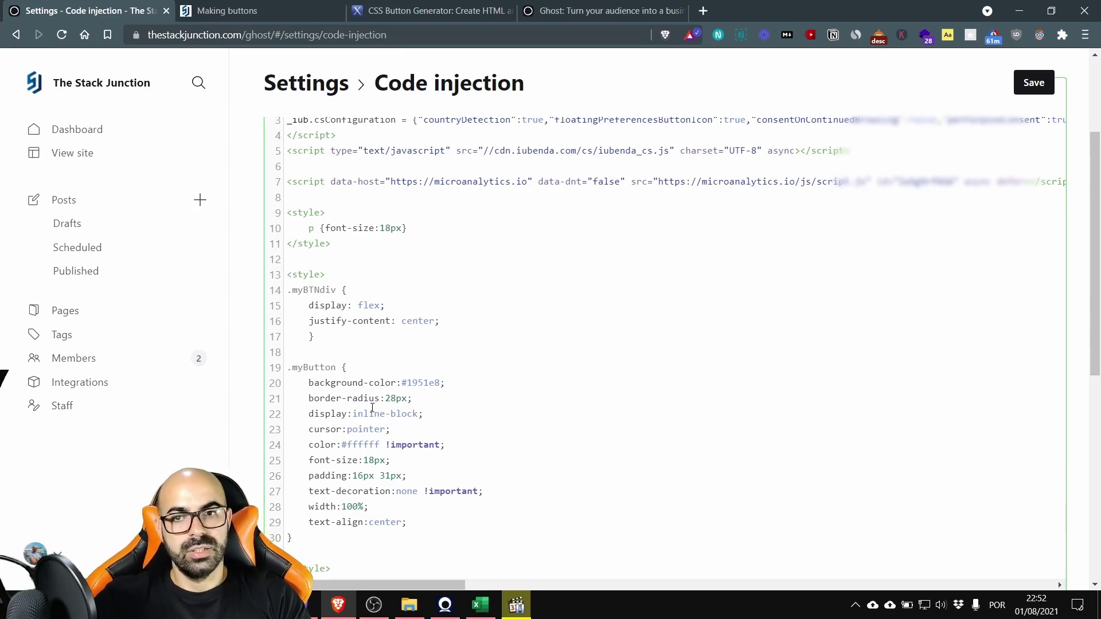
# - Review the pasted block, checking the myBTNdiv and myButton class names
pyautogui.scroll(-2, 372, 407)
pyautogui.scroll(1, 287, 202)
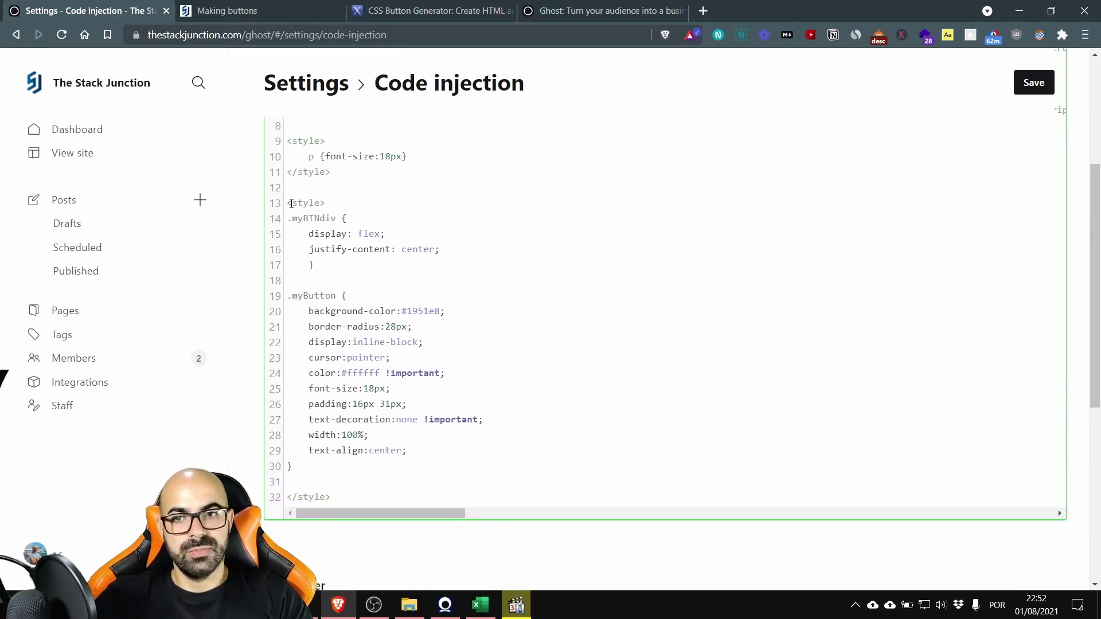
pyautogui.moveTo(291, 203); pyautogui.dragTo(380, 500)
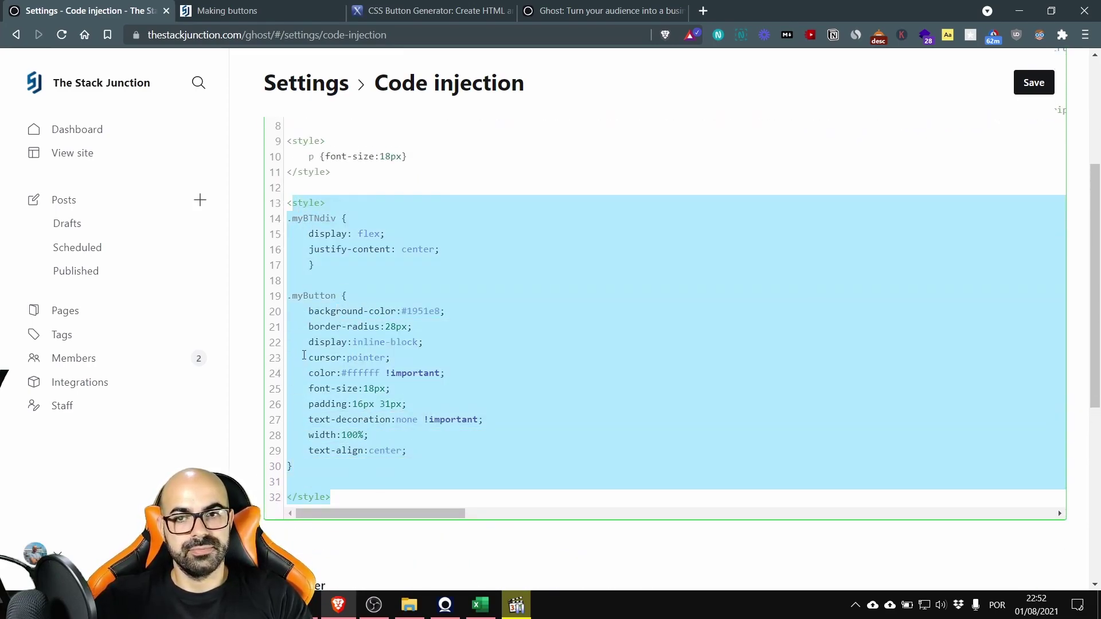
pyautogui.click(351, 280)
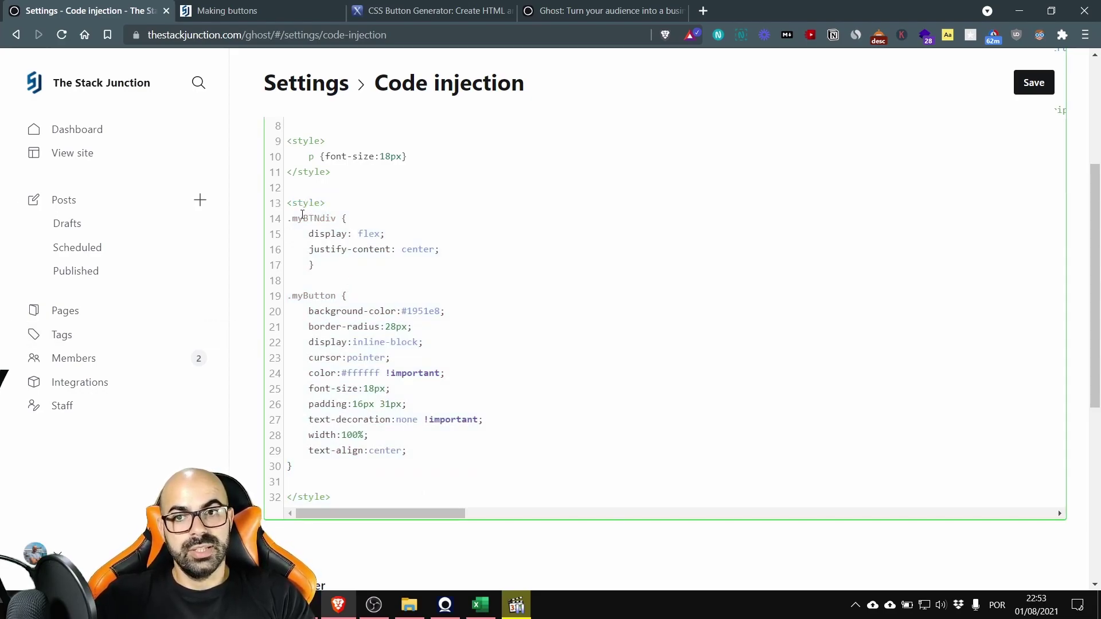
pyautogui.doubleClick(304, 218)
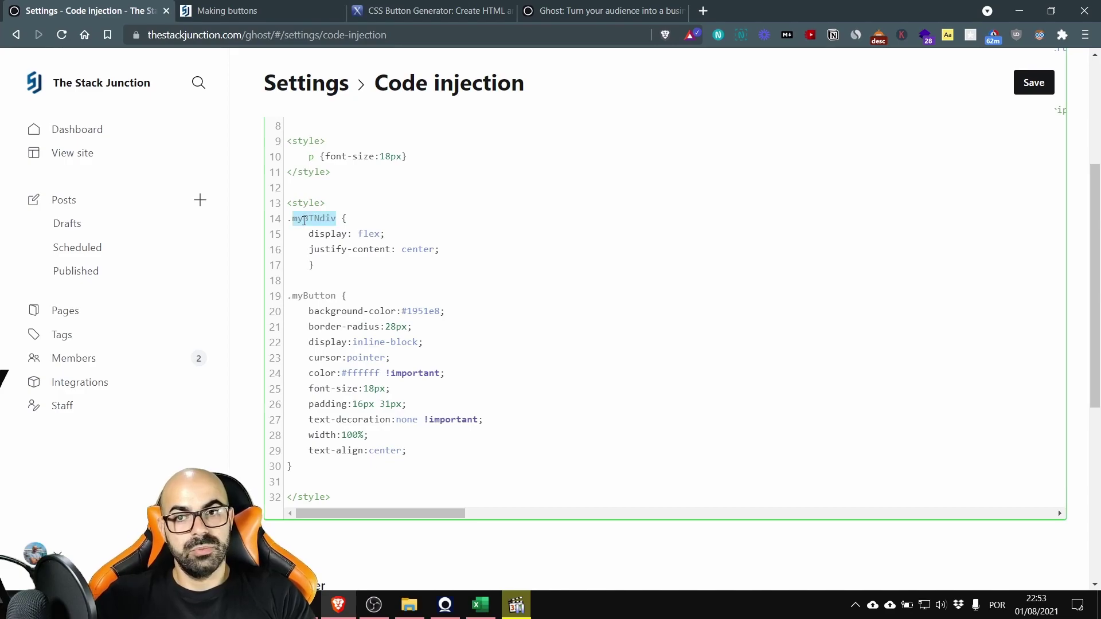
pyautogui.doubleClick(313, 297)
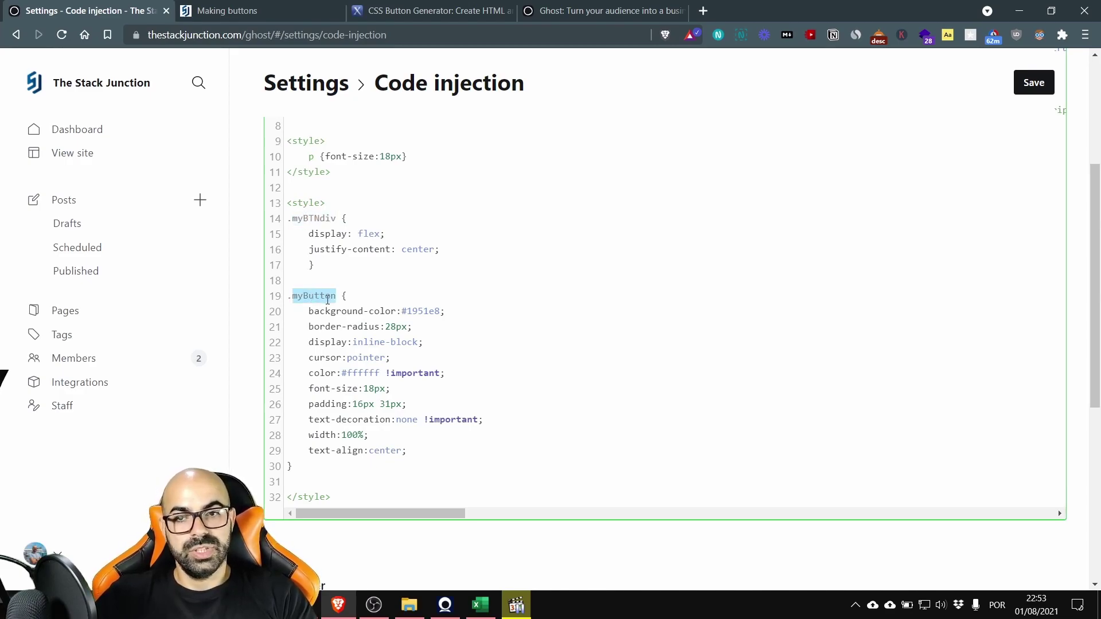